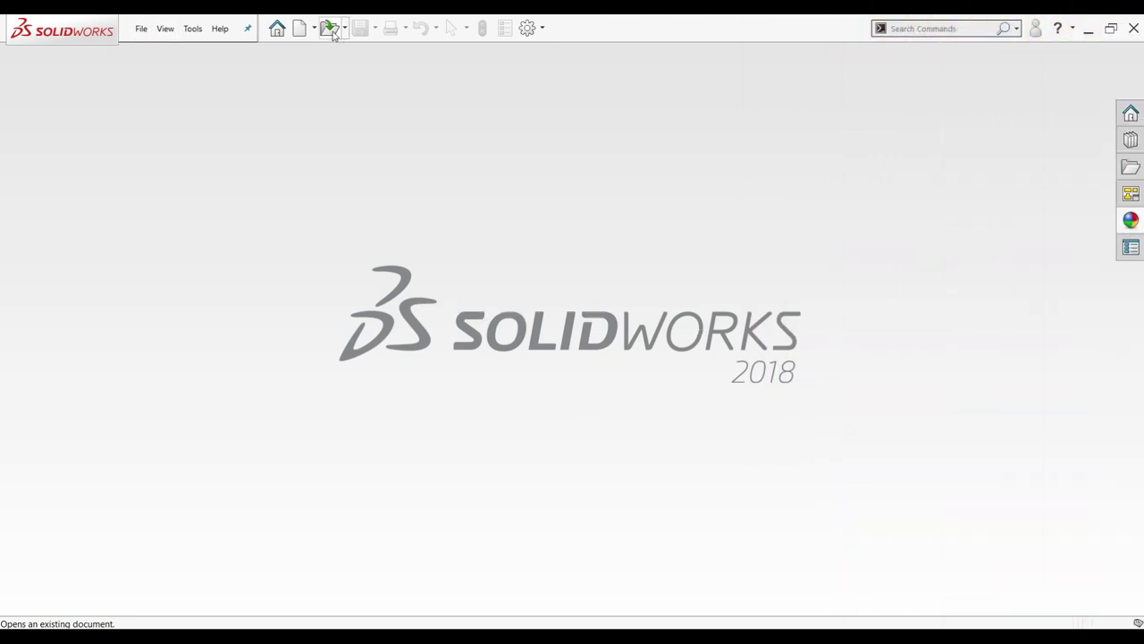
Create a new blank part from the Tutorial 'part' template.
click(147, 34)
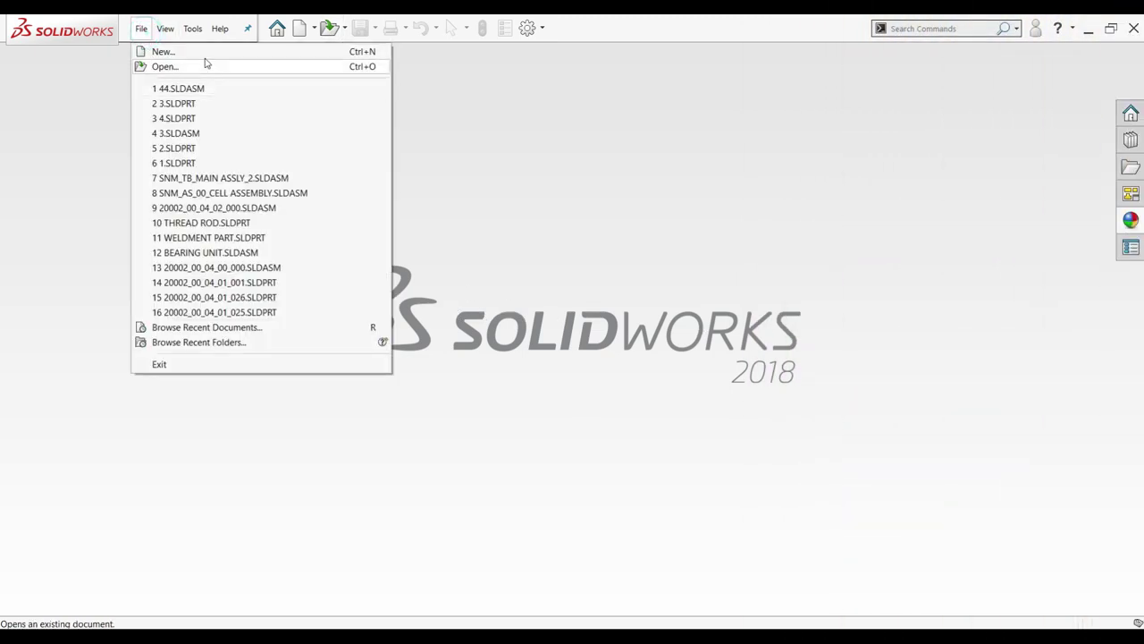
click(202, 54)
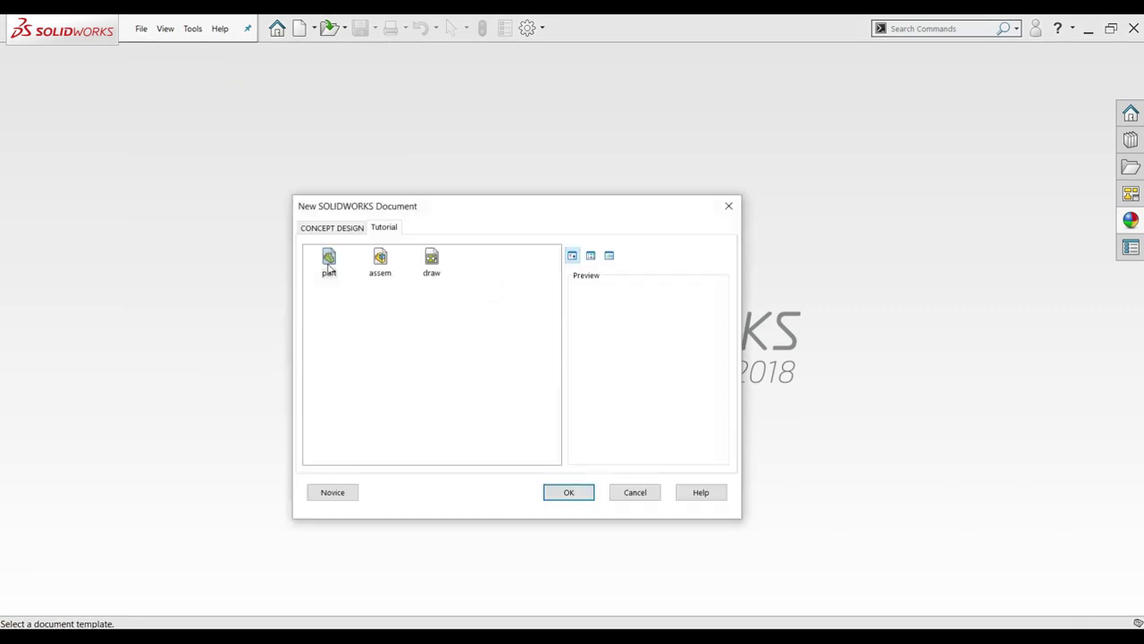
double_click(328, 259)
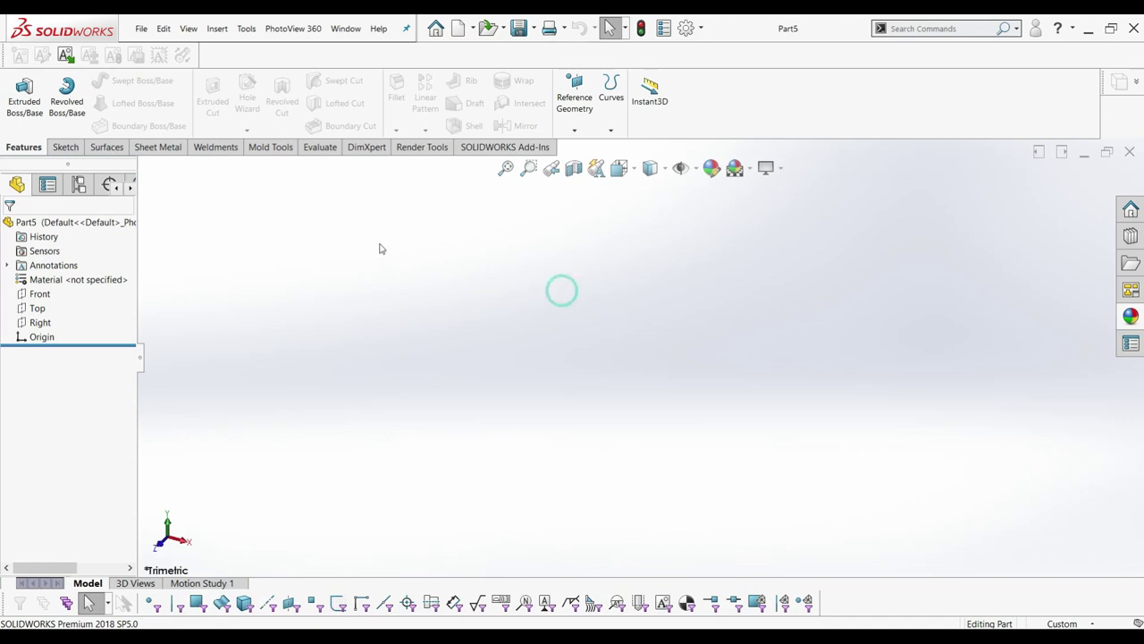
On the Front plane, draw a circle at the origin and dimension its diameter to 800 mm.
click(38, 105)
click(597, 270)
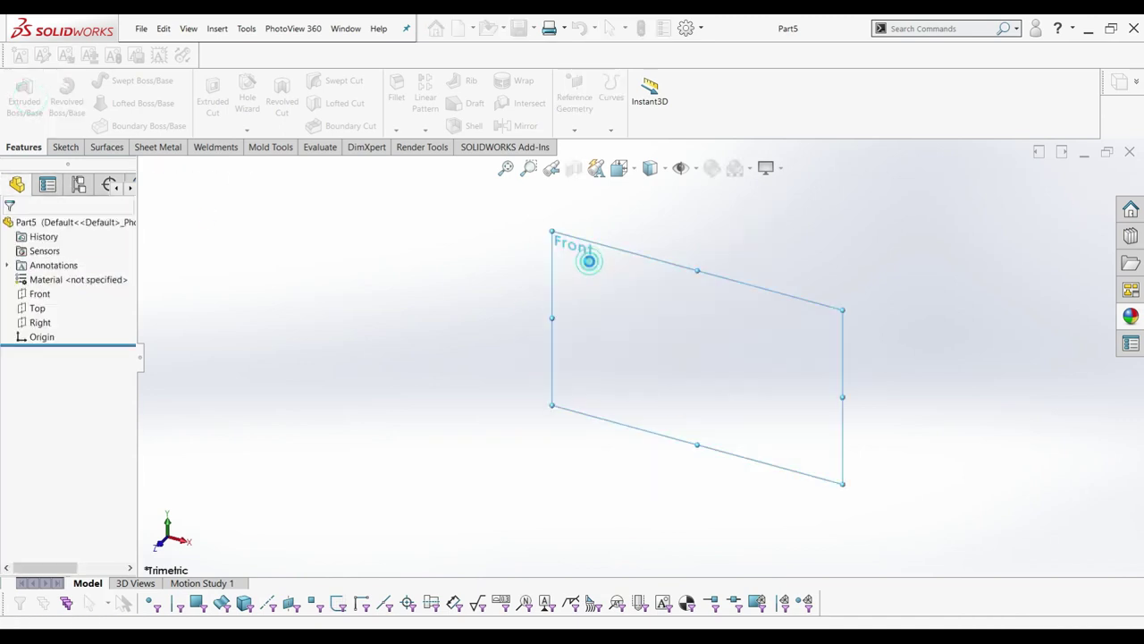
click(120, 81)
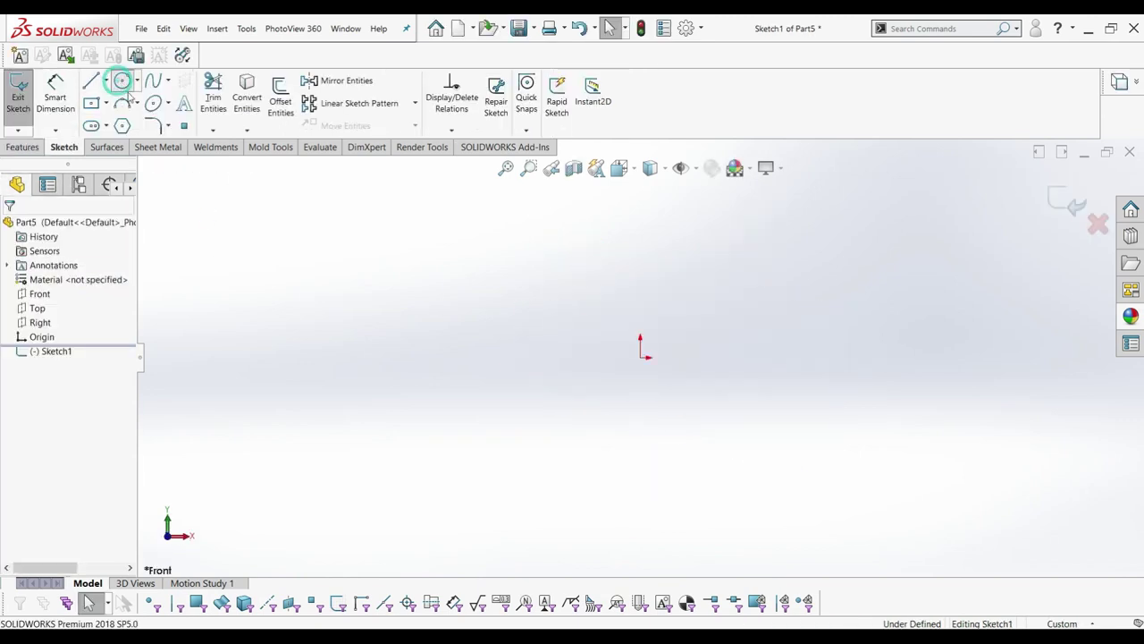
click(640, 357)
click(718, 410)
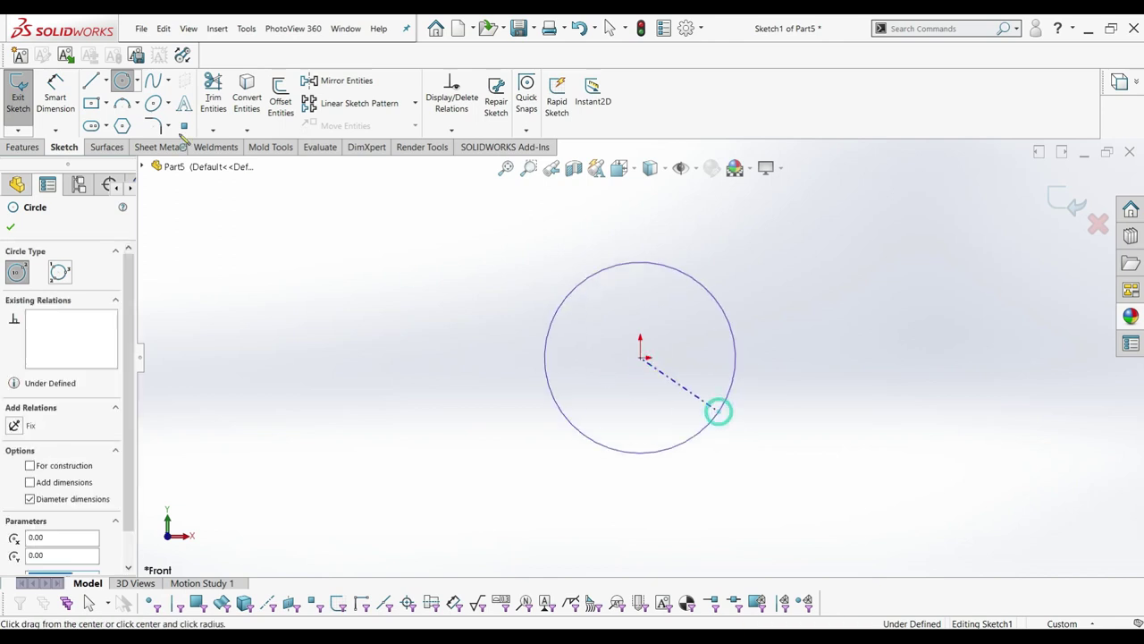
key(Escape)
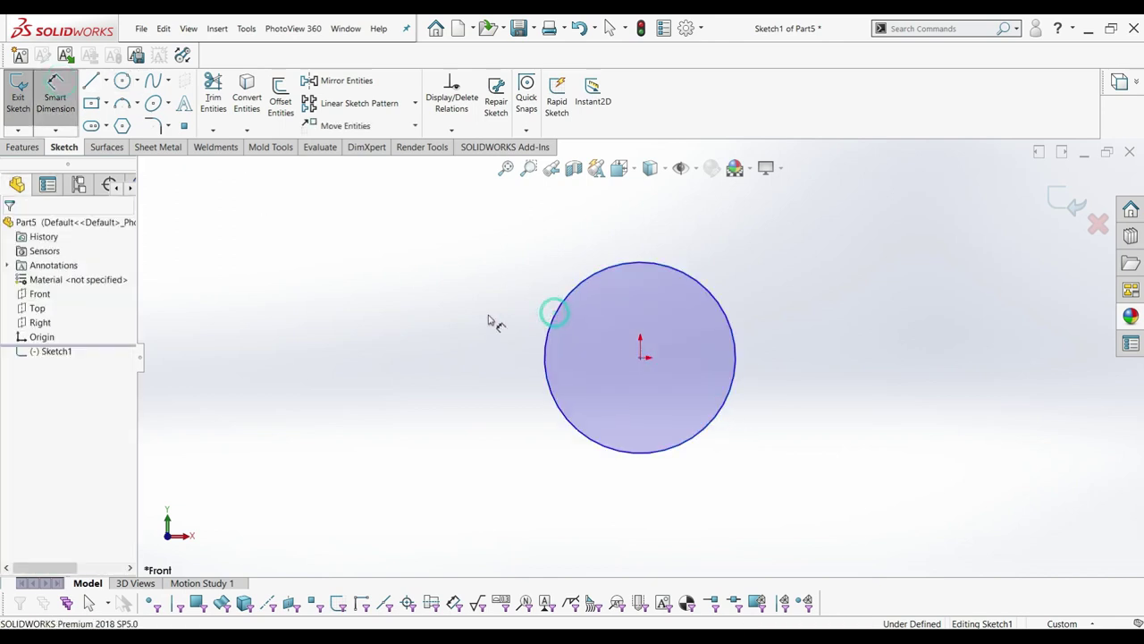
click(547, 315)
click(407, 362)
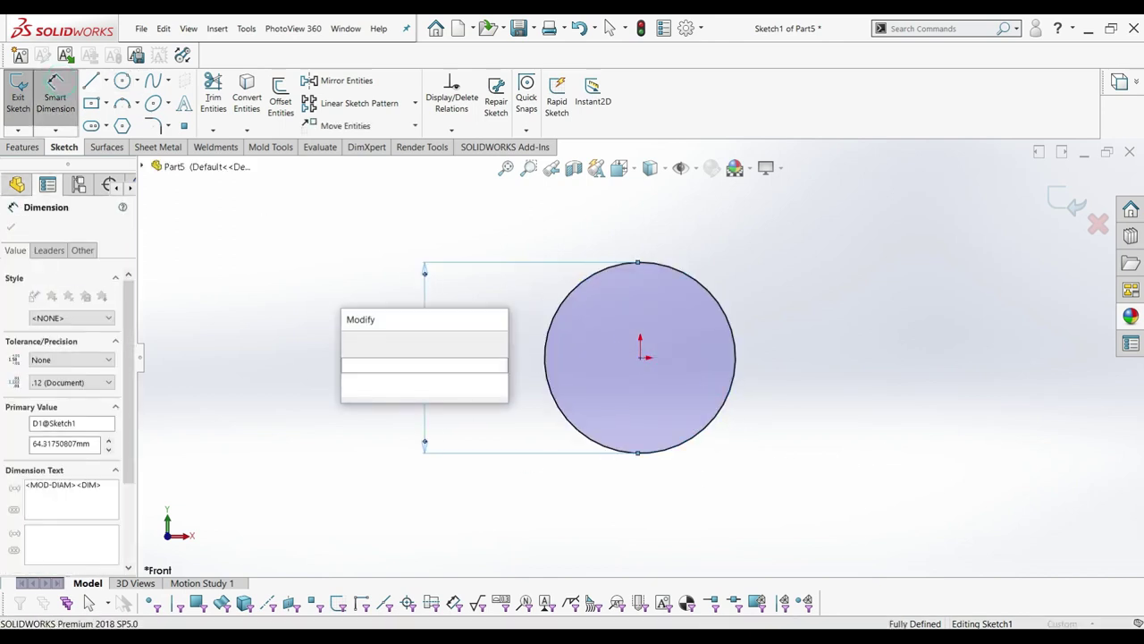
text(500)
key(Return)
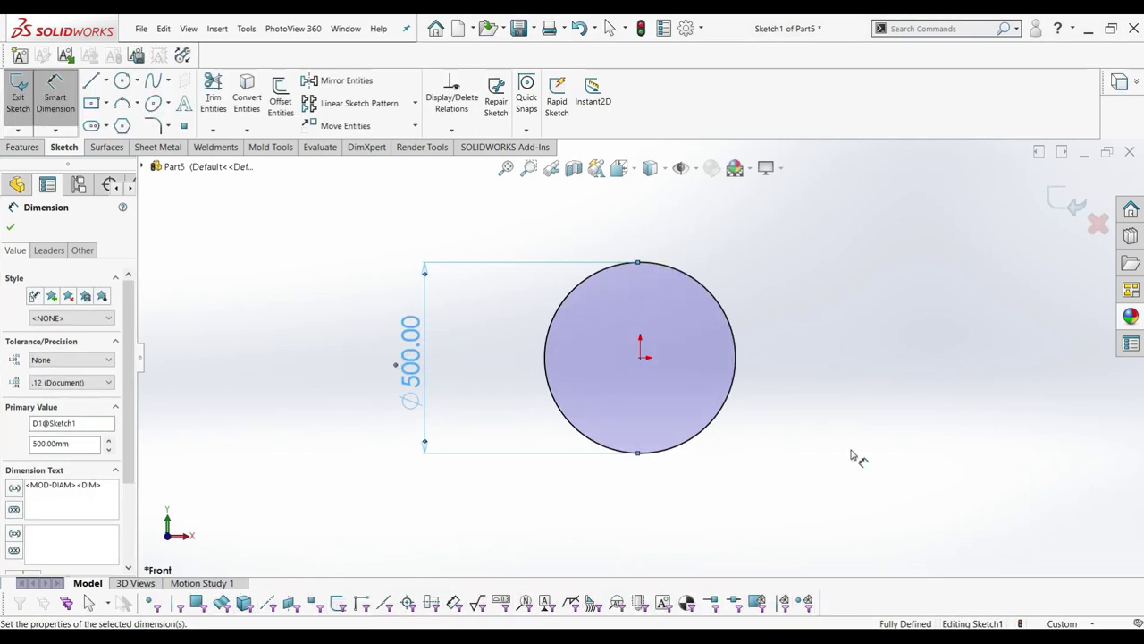
double_click(411, 366)
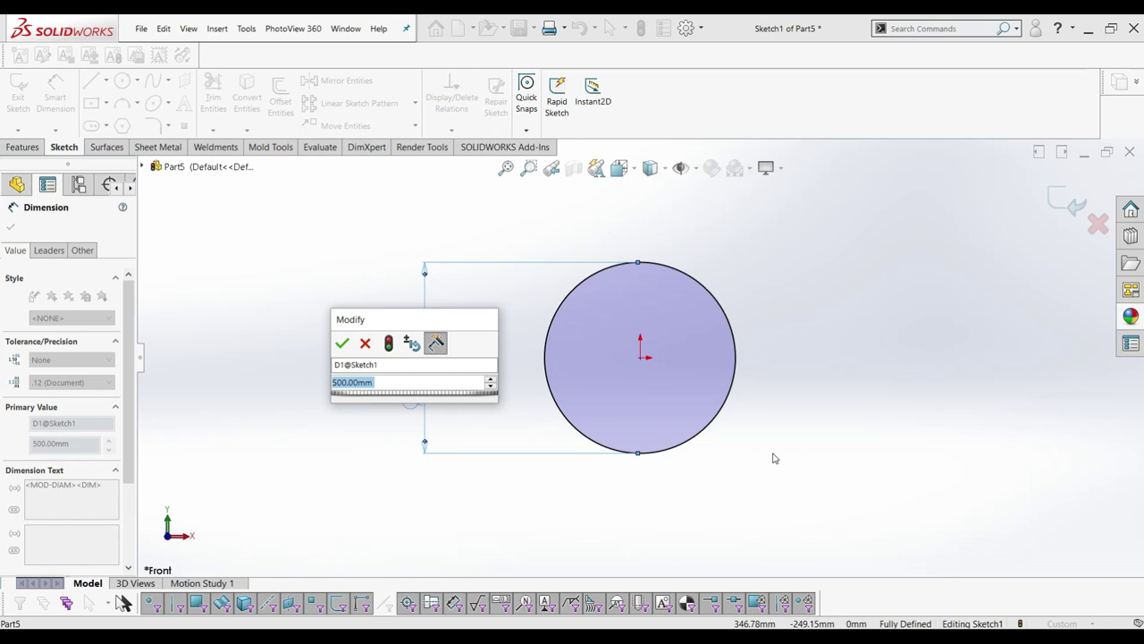
text(800)
key(Return)
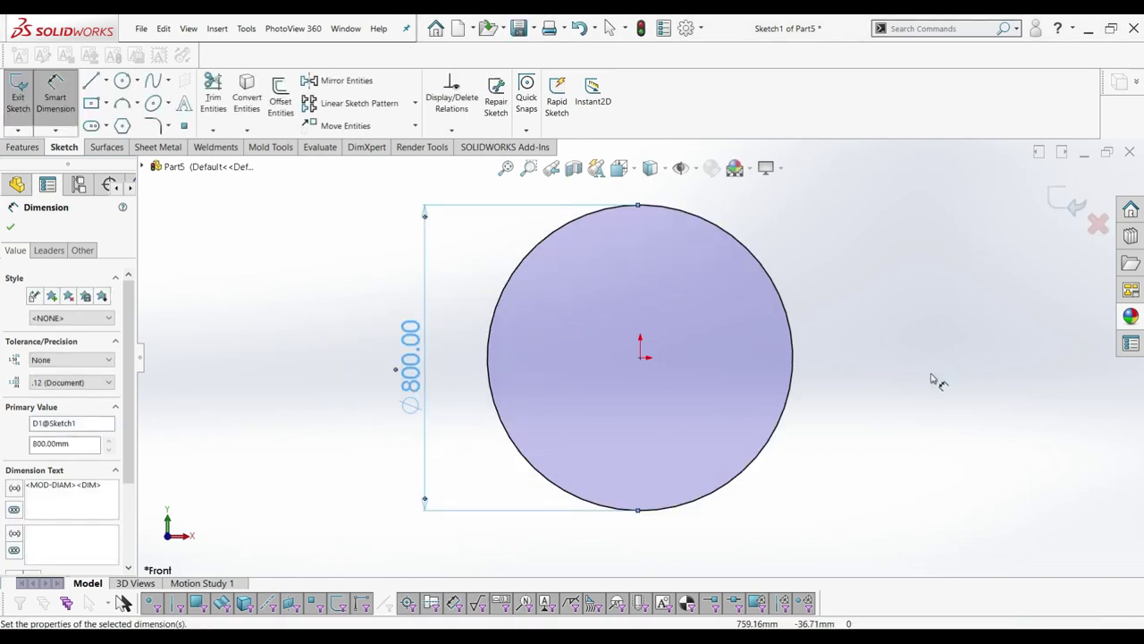
click(929, 380)
key(z)
key(z)
Draw a concentric inner circle at the origin and dimension it to 700 mm.
scroll(660, 345, down, 2)
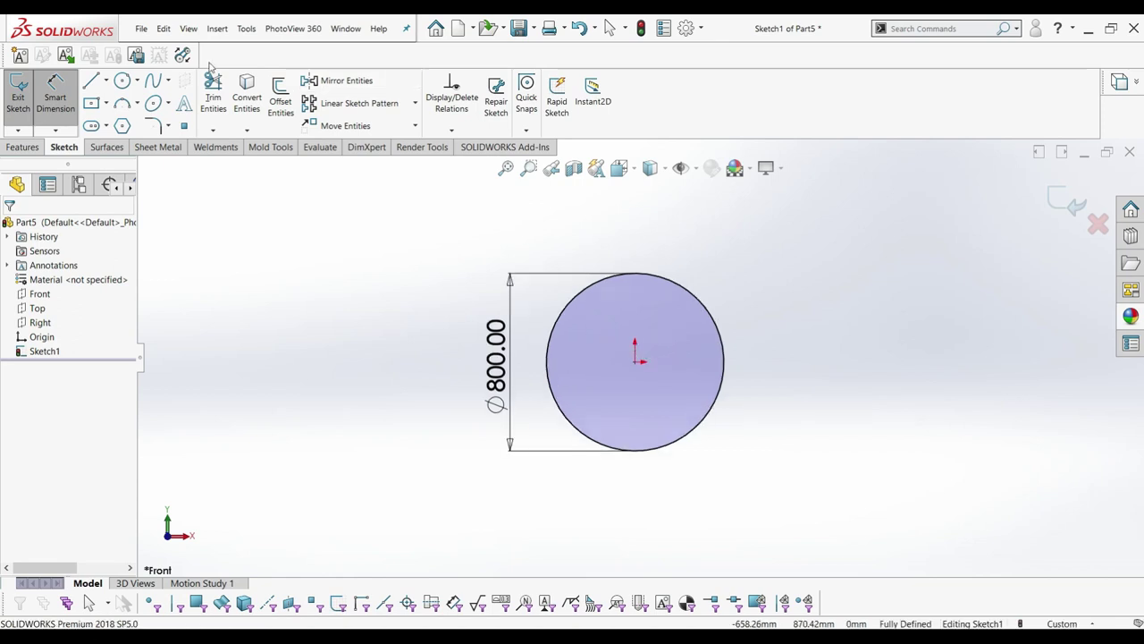
click(124, 82)
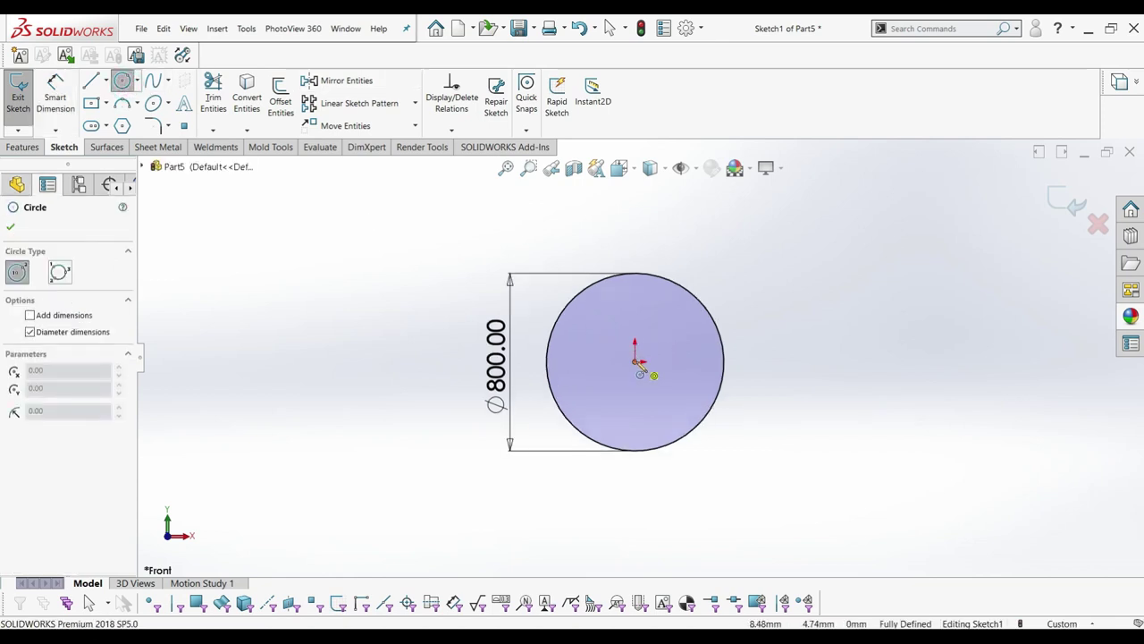
click(635, 361)
click(689, 415)
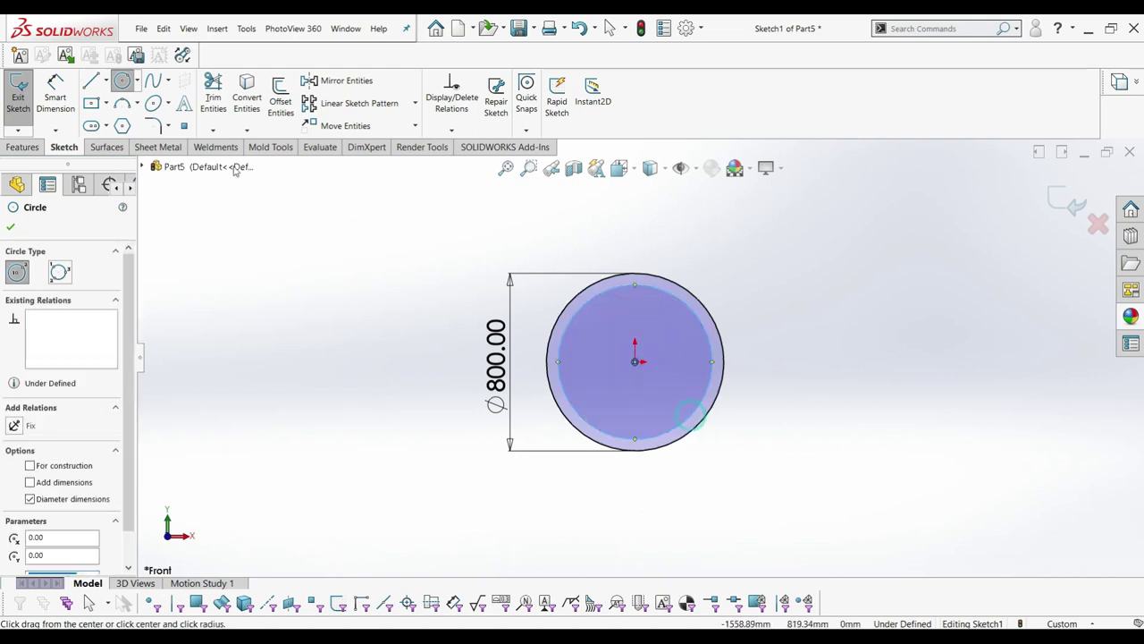
click(56, 93)
click(653, 293)
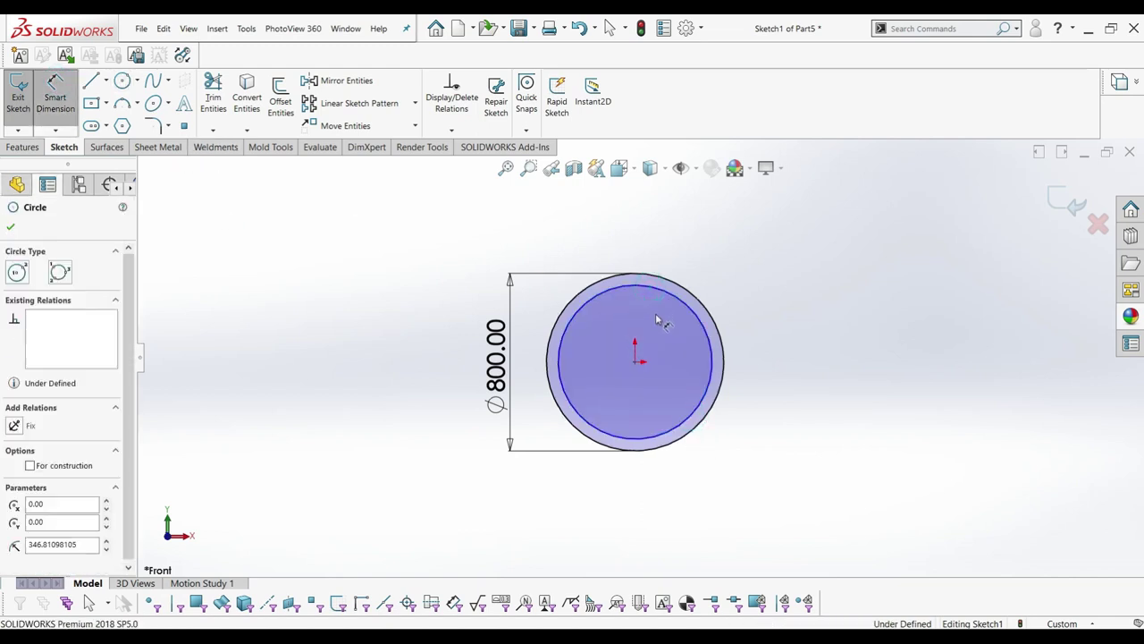
click(659, 350)
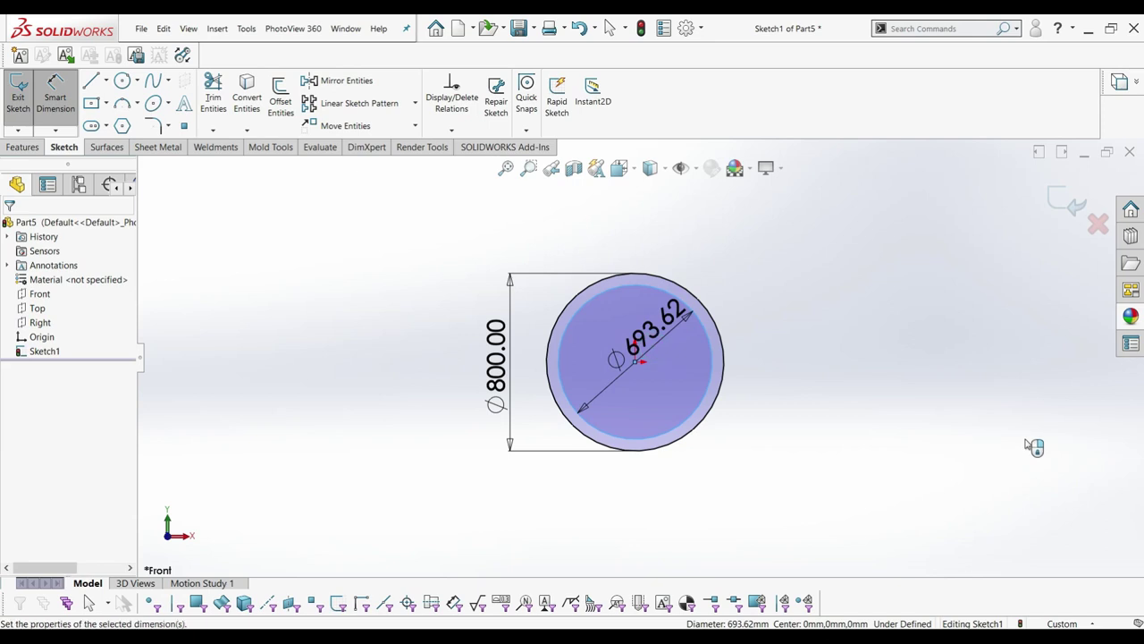
text(700)
key(Return)
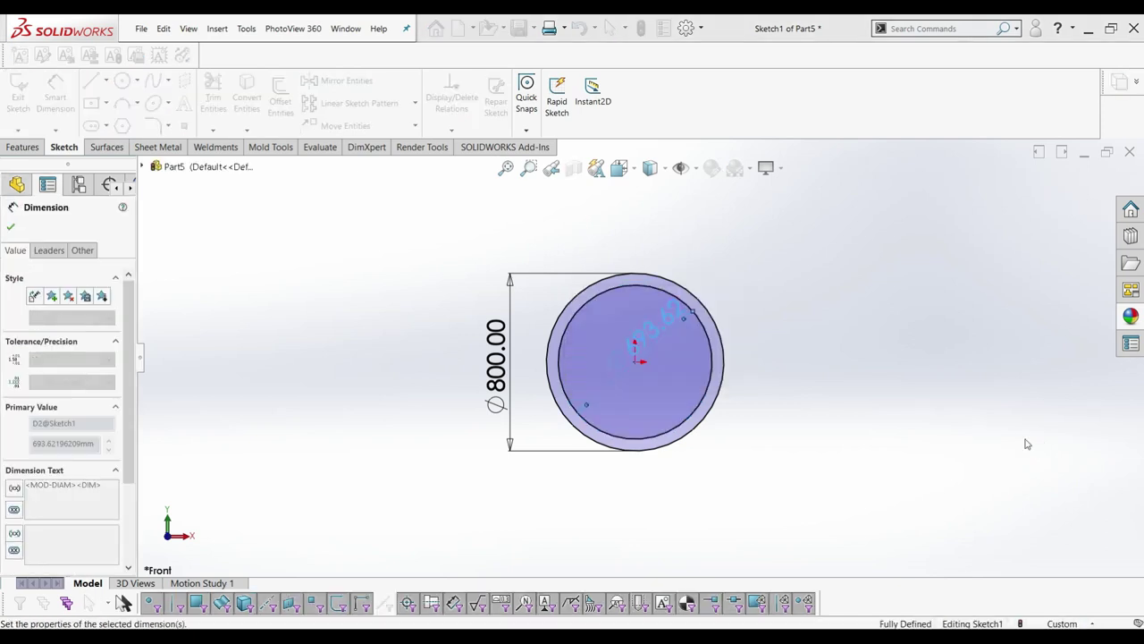
Extrude the ring between the circles 2500 mm blind into a hollow tube.
click(1077, 210)
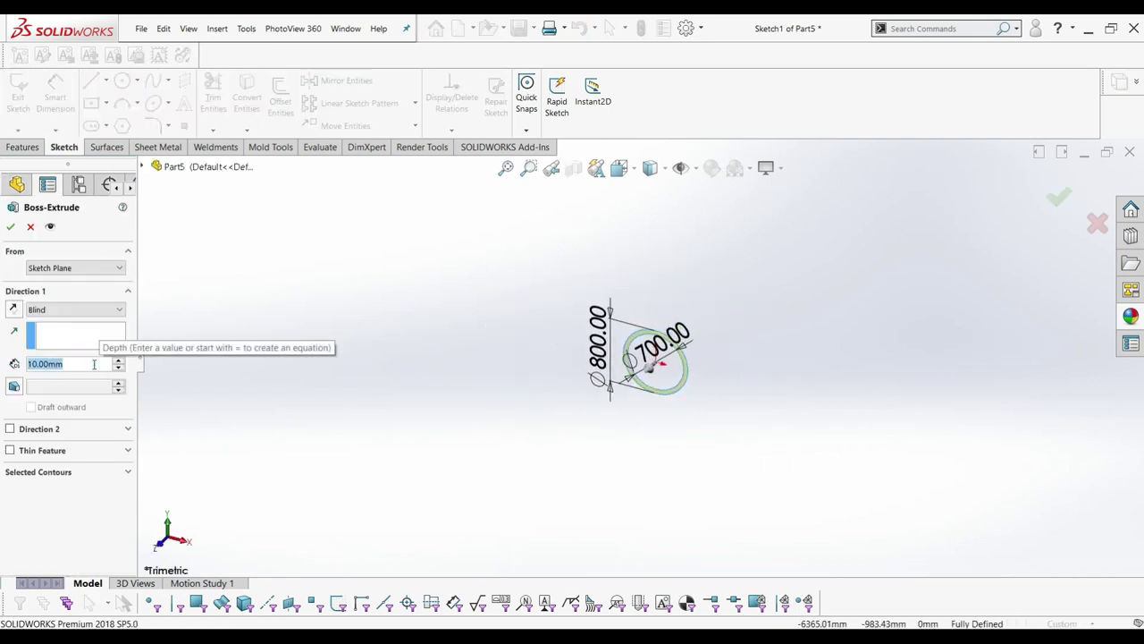
text(25000)
key(Return)
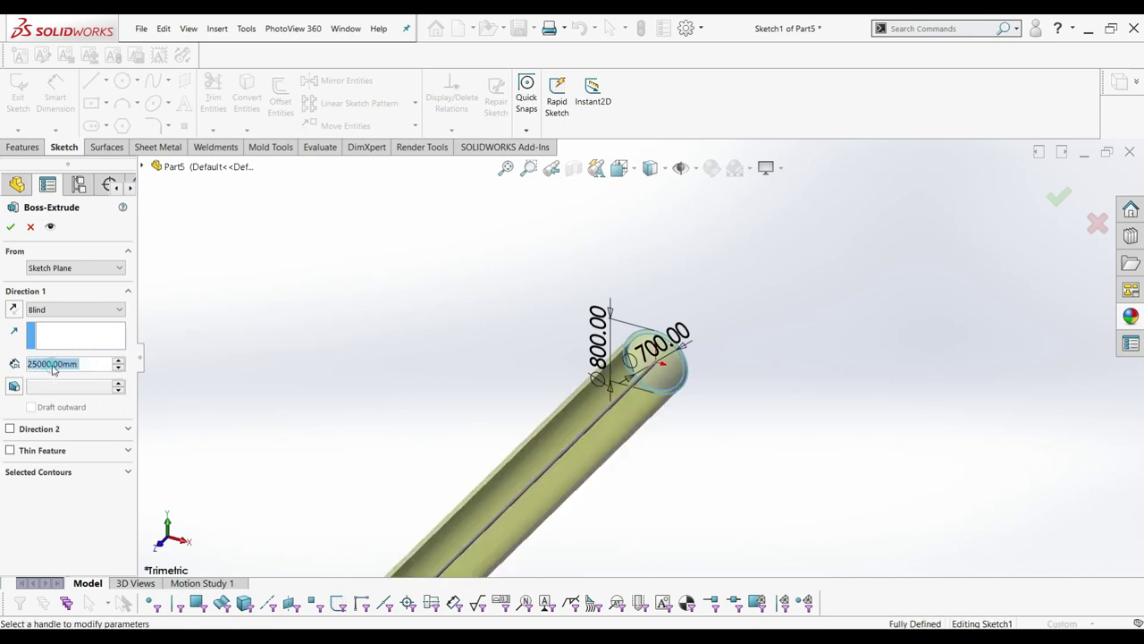
right_click(52, 369)
click(132, 410)
text(2500)
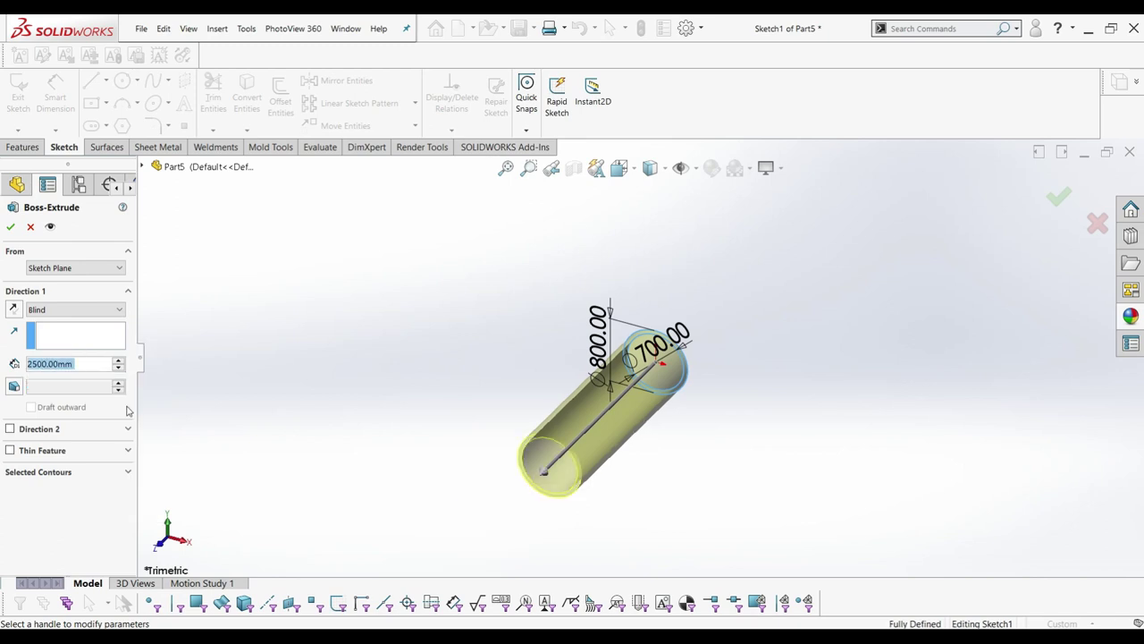
click(11, 227)
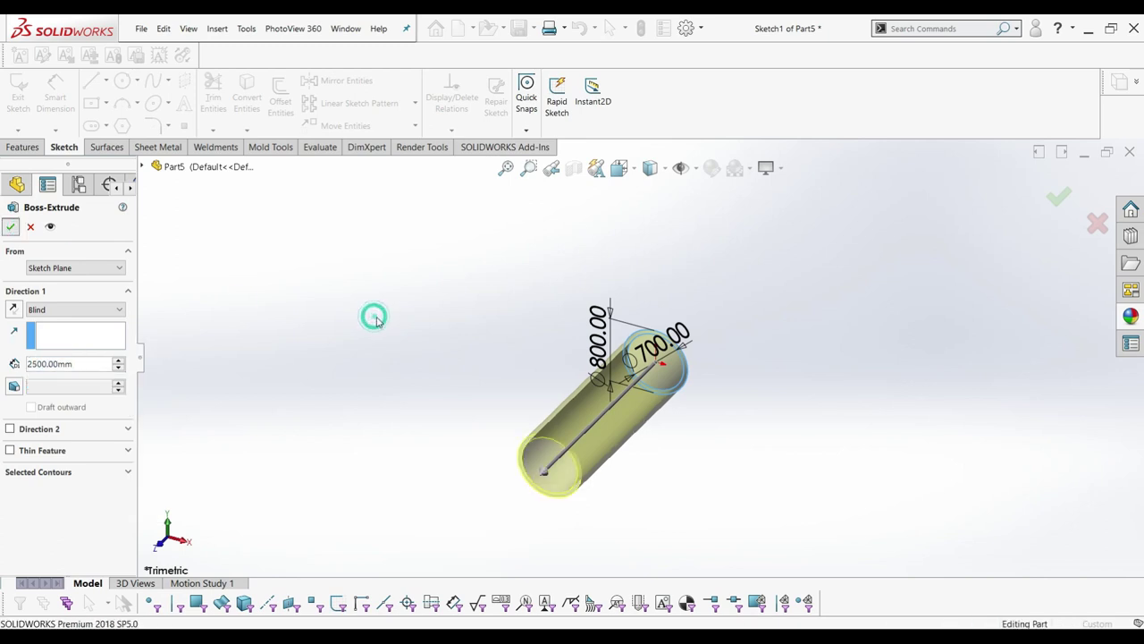
scroll(670, 409, up, 2)
mouse_move(617, 276)
middle_down()
mouse_move(507, 459)
mouse_move(594, 309)
mouse_move(539, 355)
mouse_move(556, 309)
middle_up()
scroll(572, 329, up, 3)
scroll(572, 330, up, 2)
Stand the tube upright and turn off Shadows In Shaded Mode in View Settings.
click(557, 311)
scroll(608, 395, down, 3)
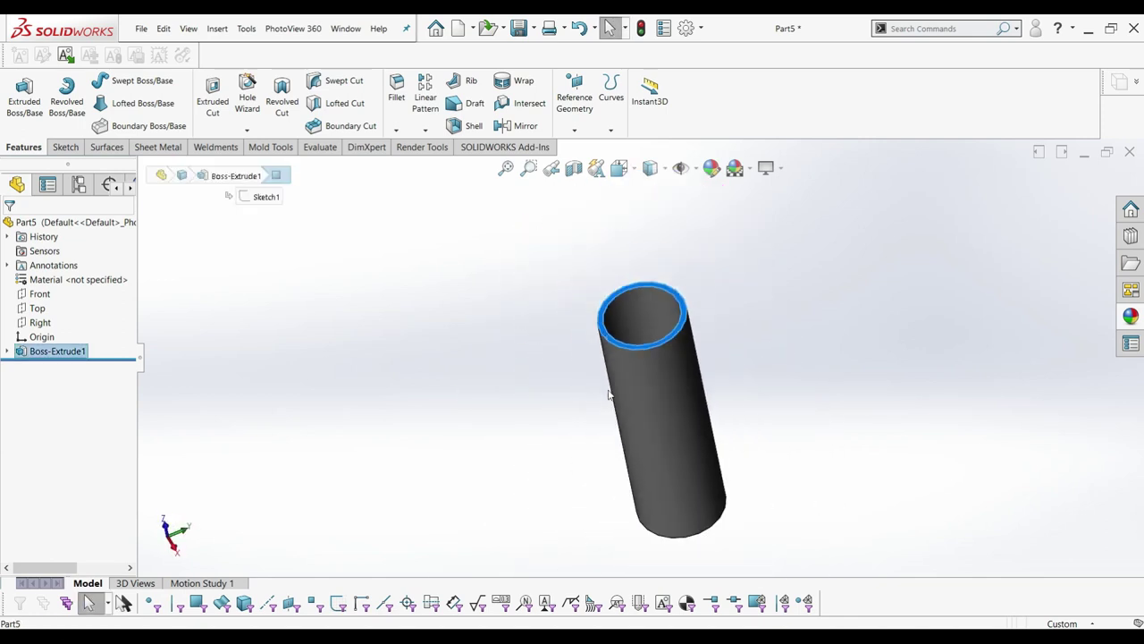
mouse_move(644, 412)
middle_down()
mouse_move(634, 281)
mouse_move(576, 338)
mouse_move(480, 350)
mouse_move(401, 435)
mouse_move(453, 444)
mouse_move(542, 408)
mouse_move(582, 474)
mouse_move(635, 370)
middle_up()
scroll(635, 370, up, 2)
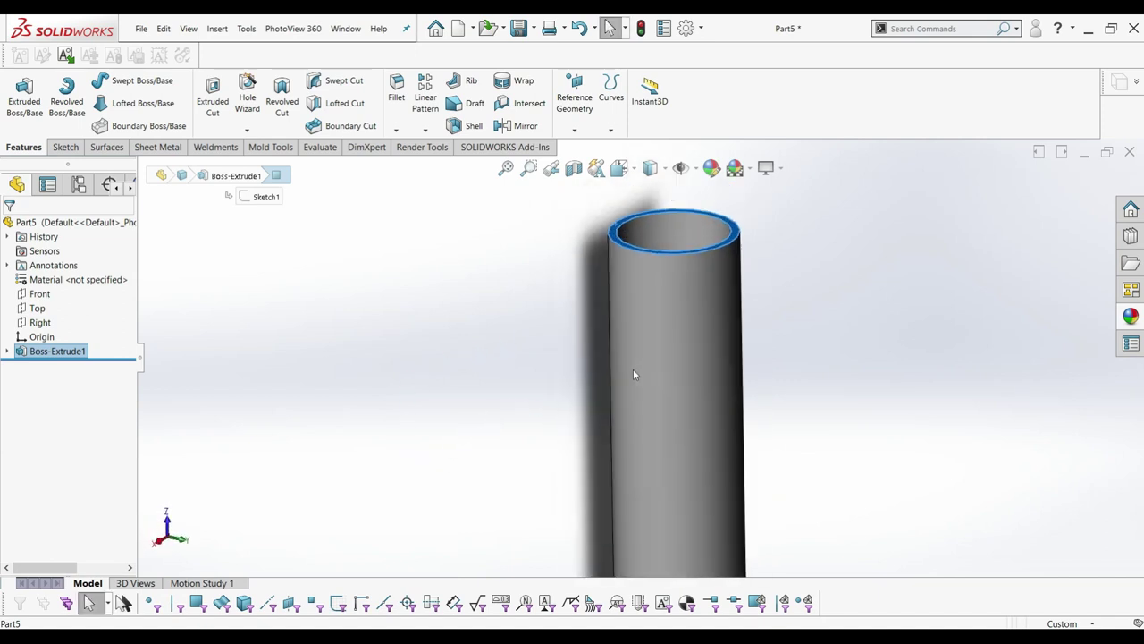
scroll(636, 375, down, 2)
click(909, 206)
click(749, 168)
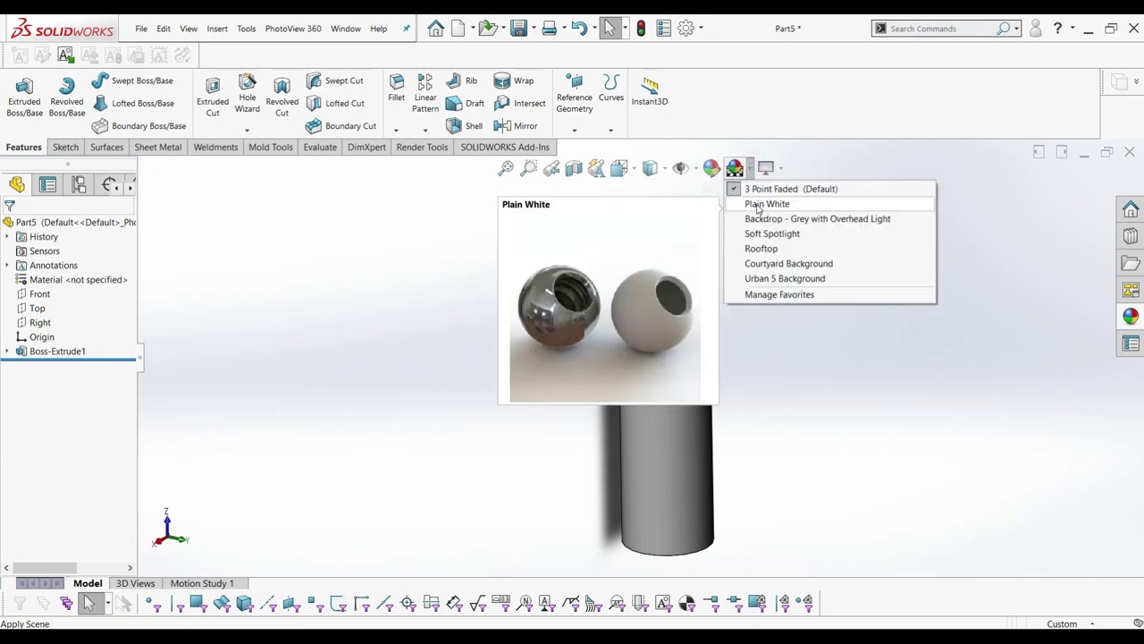
click(838, 172)
click(767, 168)
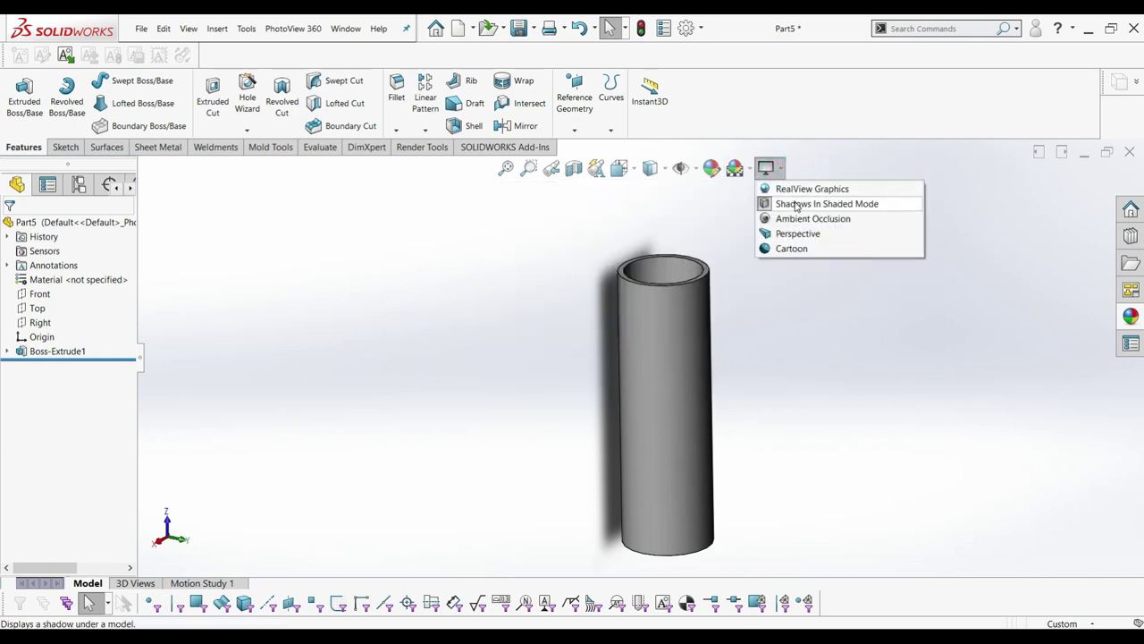
click(796, 205)
Orbit to the tube's bottom opening and select its open end face.
scroll(659, 407, up, 2)
scroll(656, 315, down, 1)
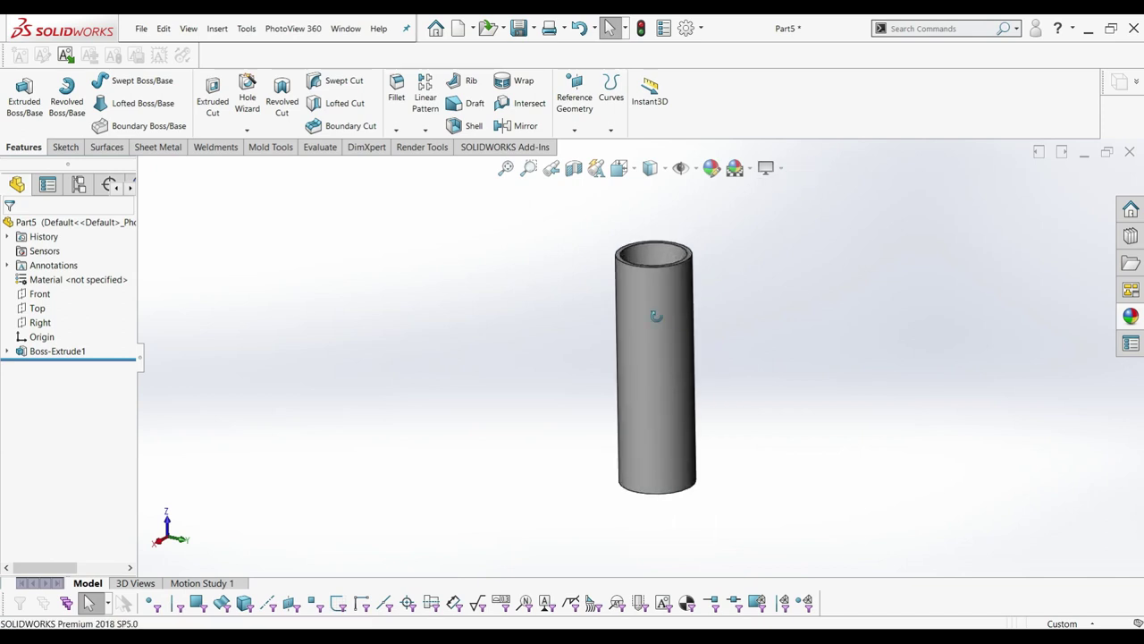
mouse_move(656, 316)
middle_down()
mouse_move(424, 436)
mouse_move(668, 304)
middle_up()
scroll(663, 449, down, 2)
middle_drag(663, 449, 665, 418)
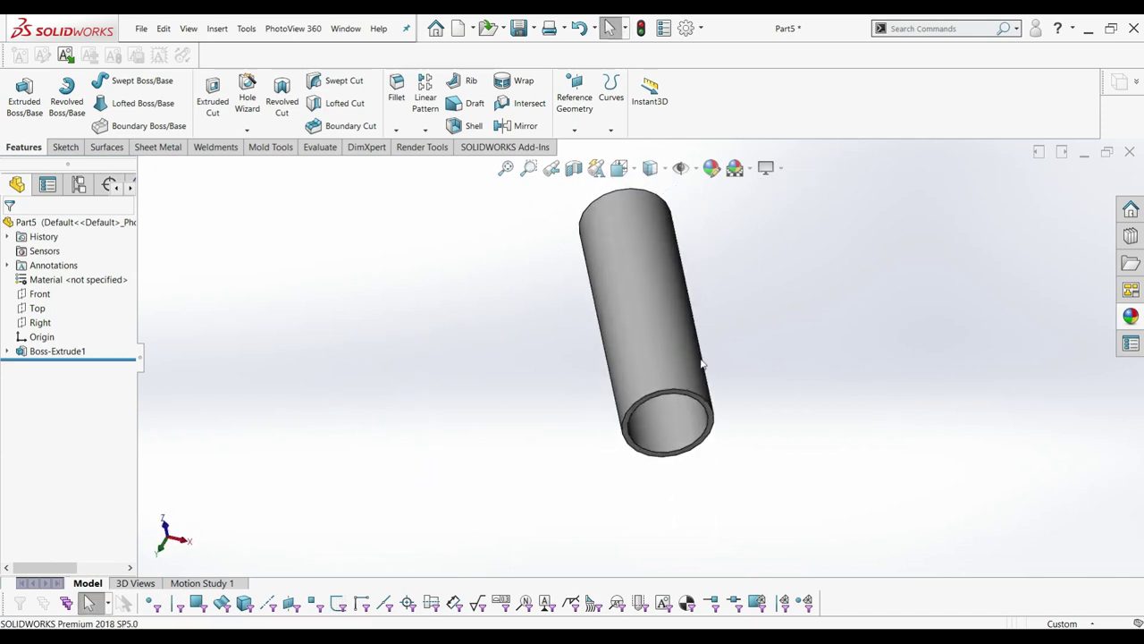
scroll(664, 418, down, 2)
click(649, 419)
scroll(649, 417, up, 1)
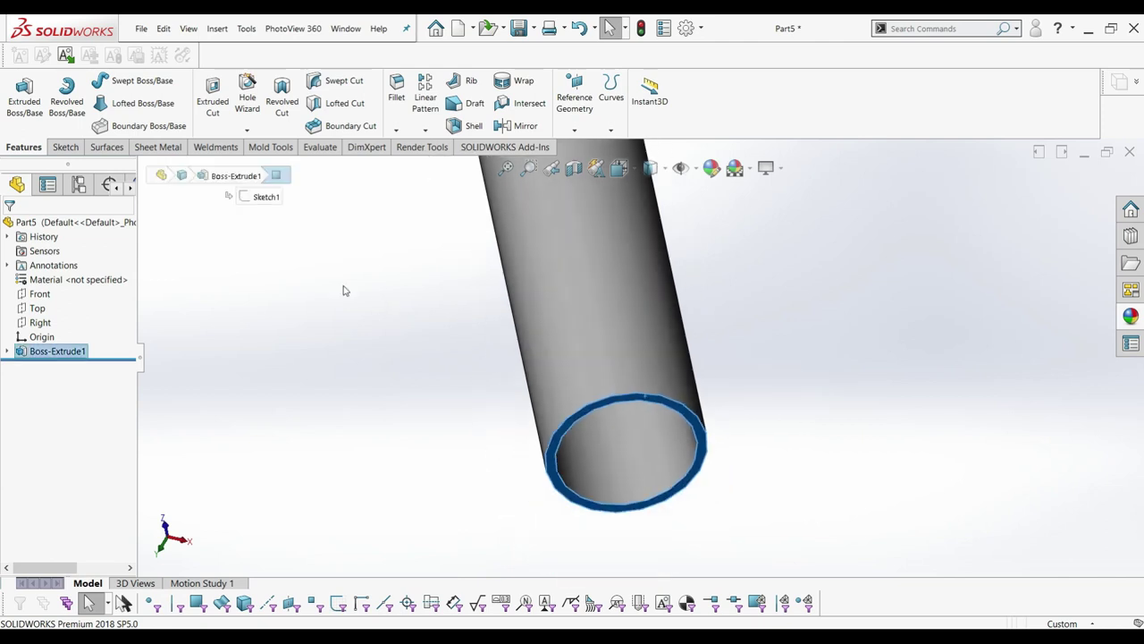
On the selected end face, sketch a Ø1200 mm circle centred on the origin.
click(66, 147)
click(19, 93)
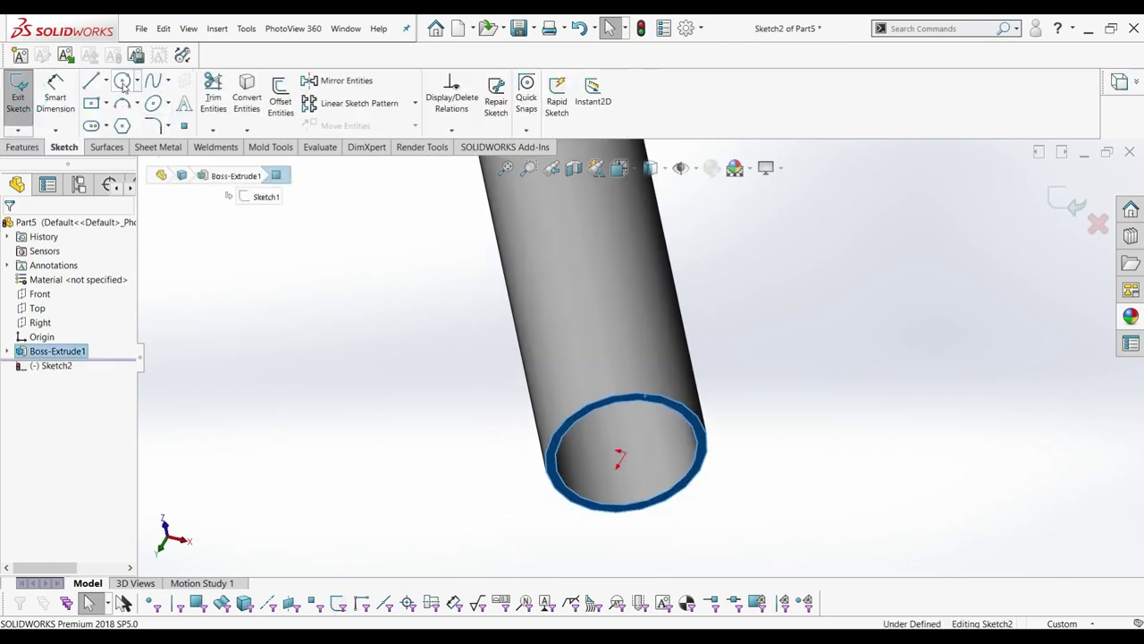
key(ctrl+8)
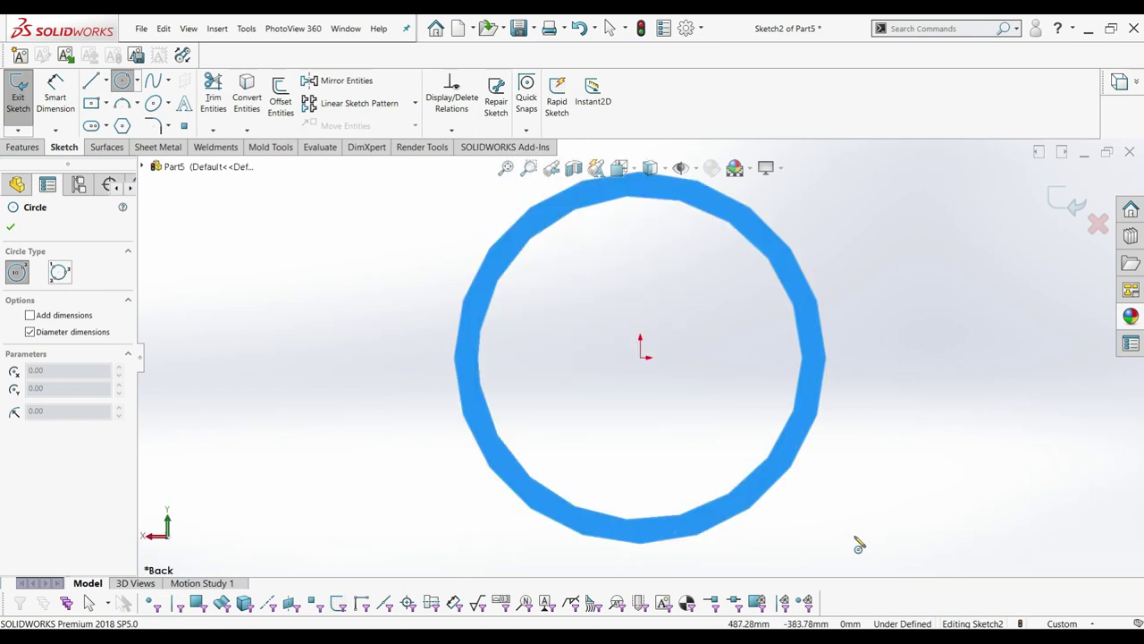
click(640, 358)
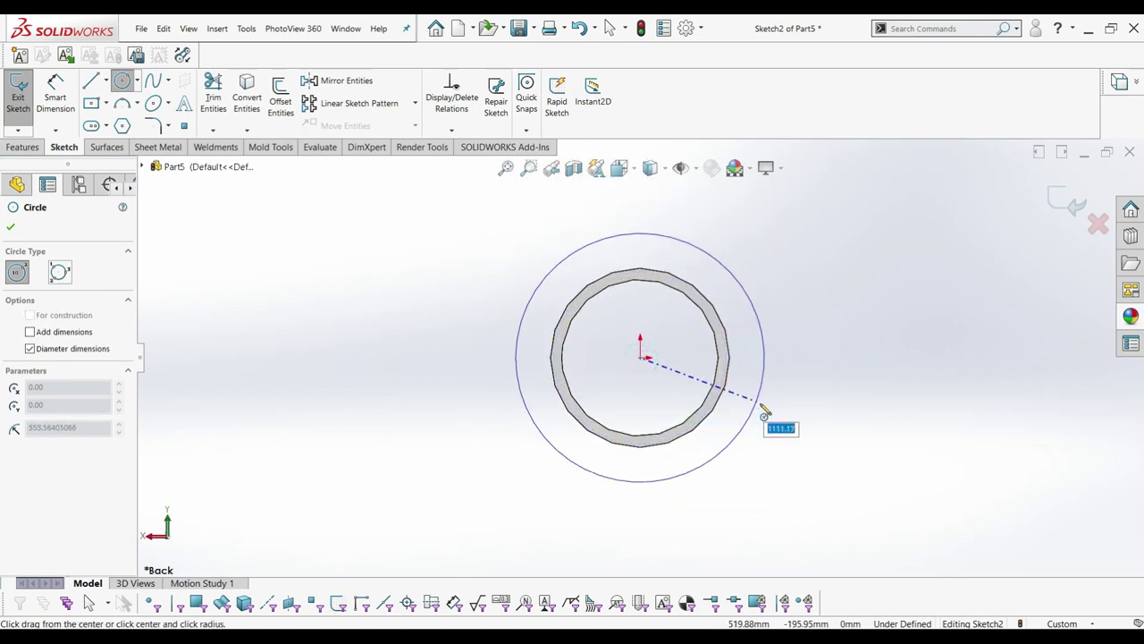
click(751, 407)
click(56, 94)
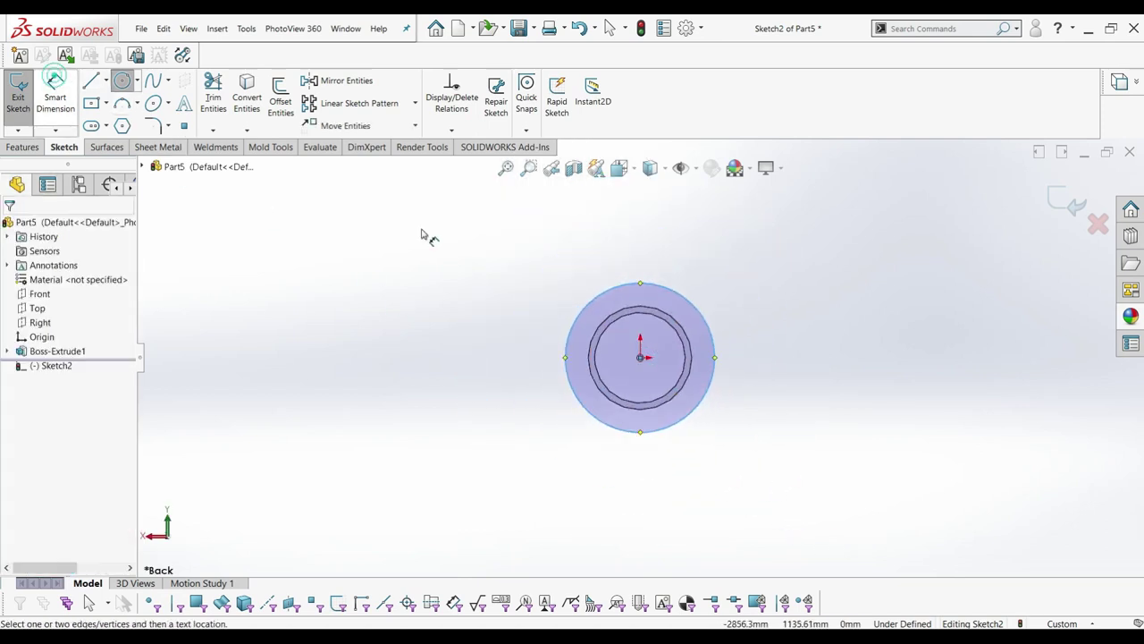
click(588, 304)
click(501, 307)
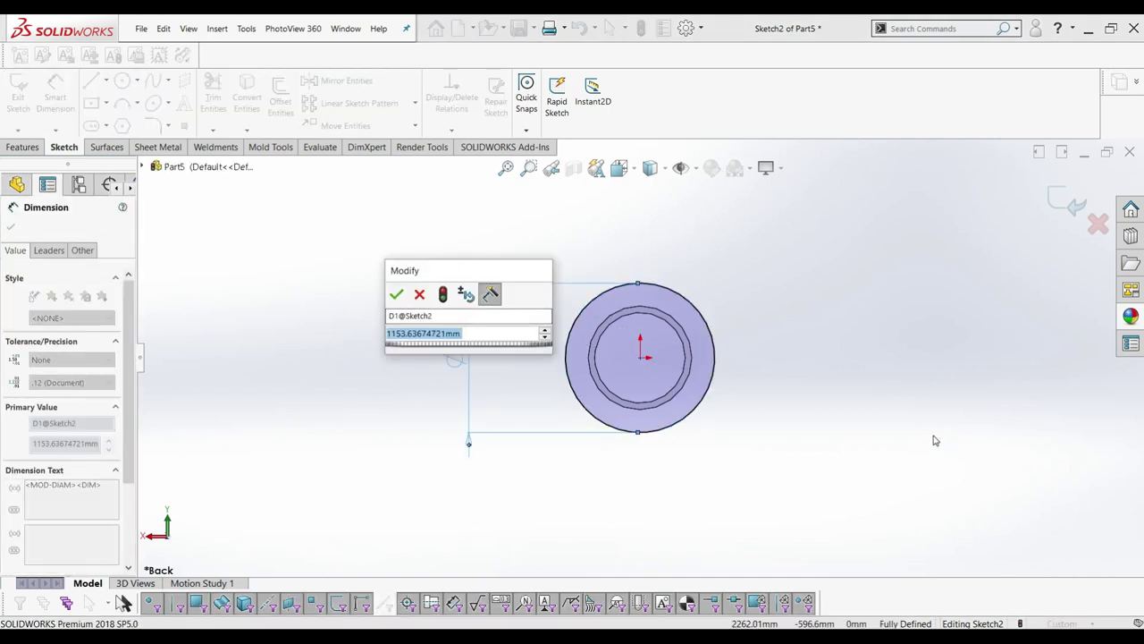
text(1200)
key(Return)
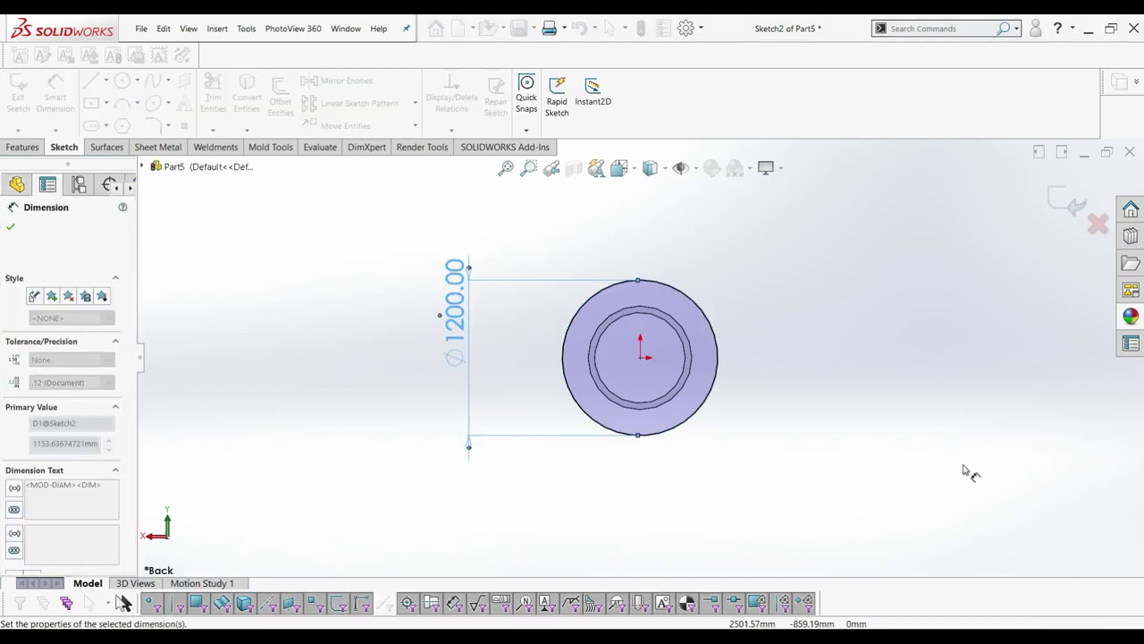
click(948, 367)
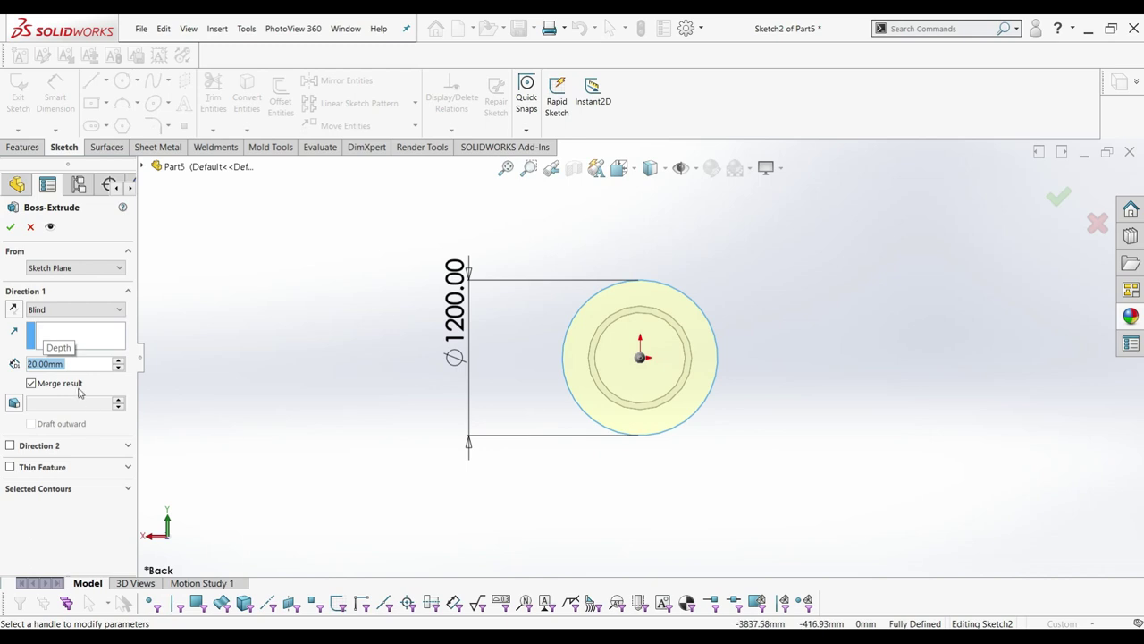
Accept the 20 mm flange extrusion and turn the tube to a side-on view.
click(11, 226)
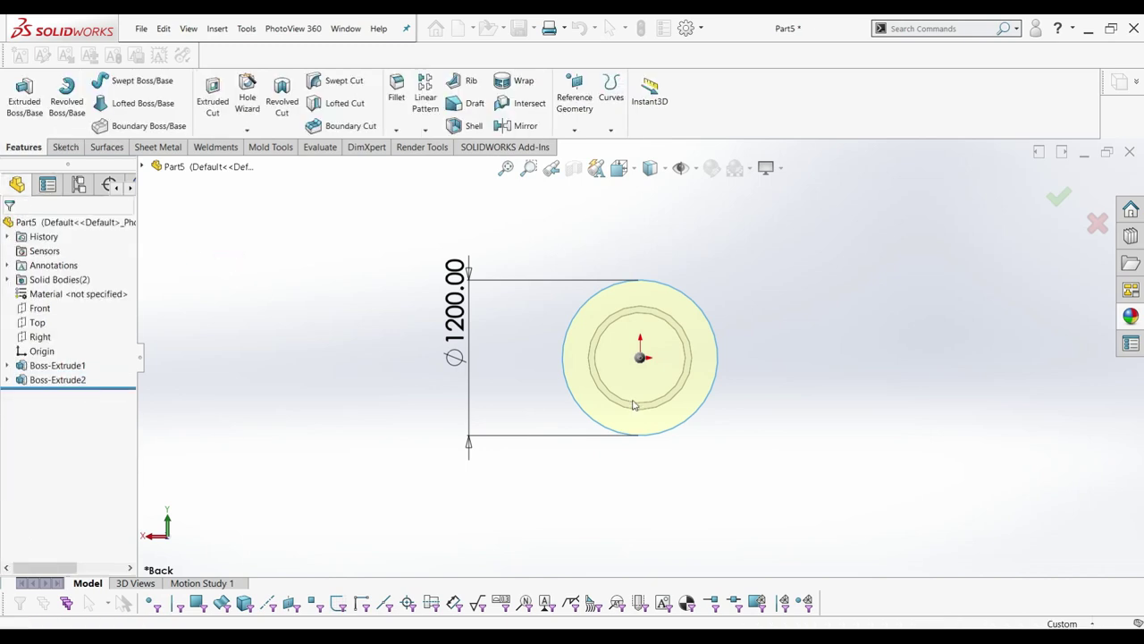
middle_drag(612, 380, 631, 434)
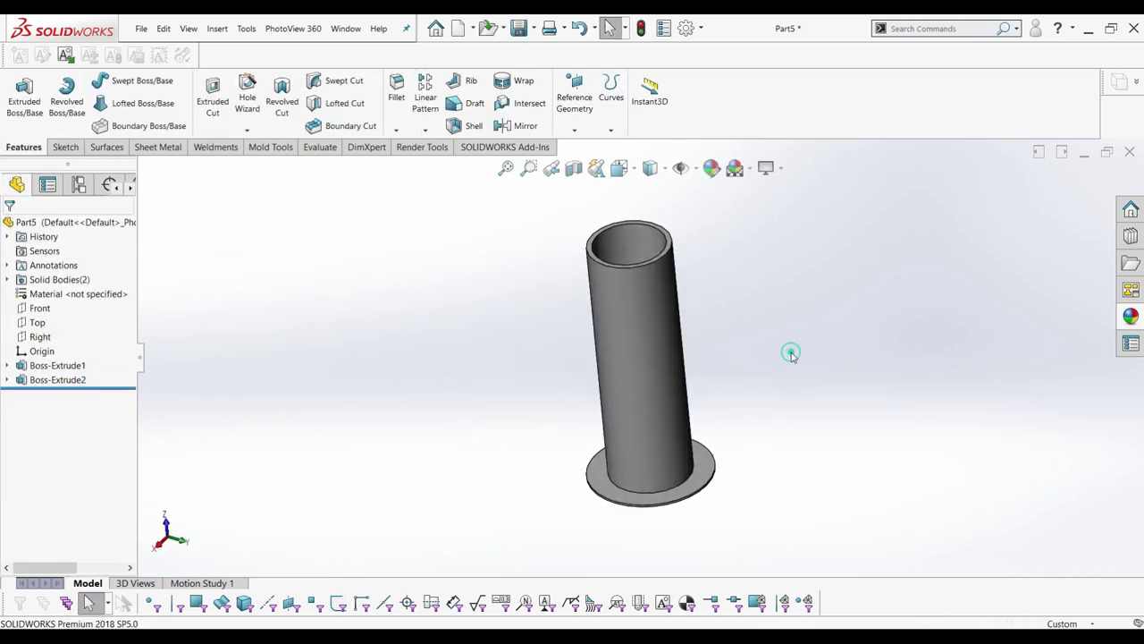
middle_drag(774, 388, 720, 352)
key(f)
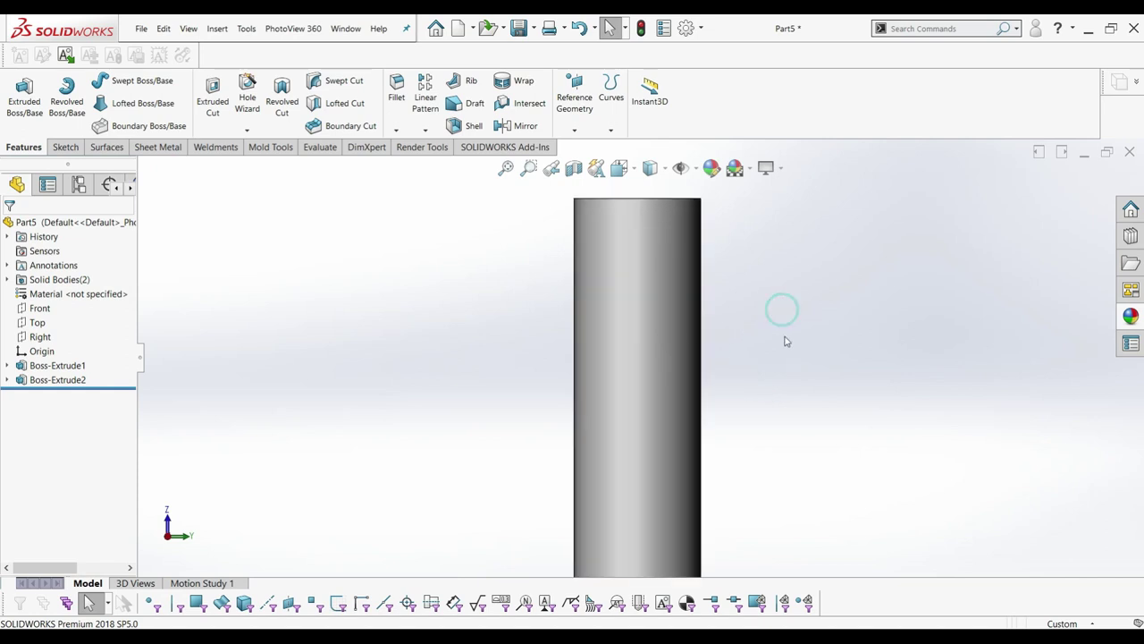
scroll(807, 351, up, 5)
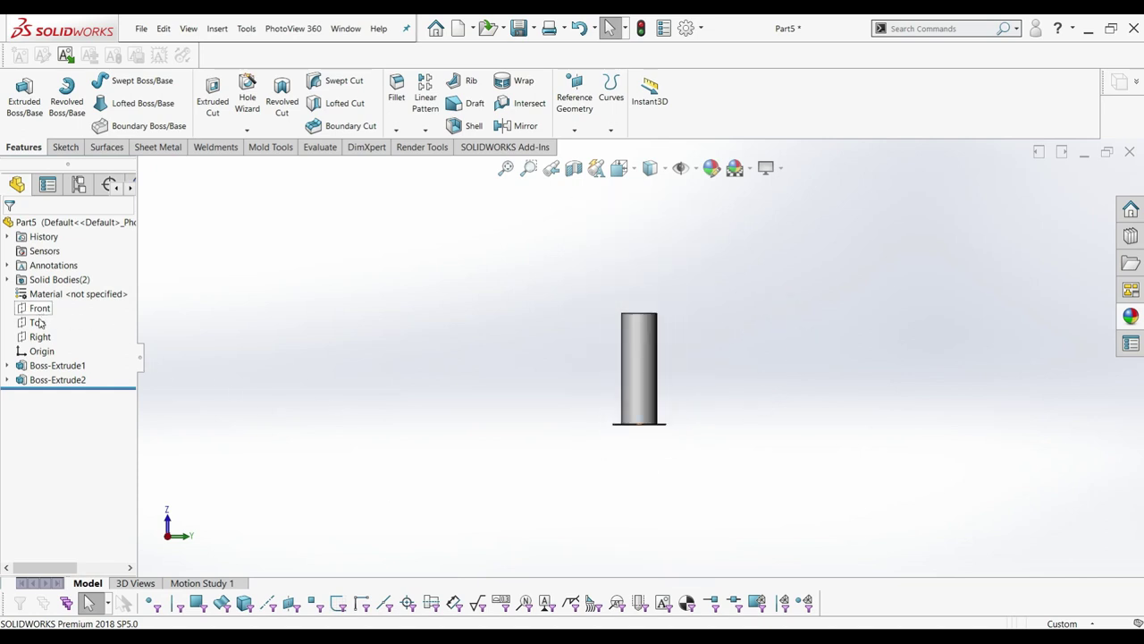
scroll(647, 382, down, 3)
scroll(645, 408, down, 1)
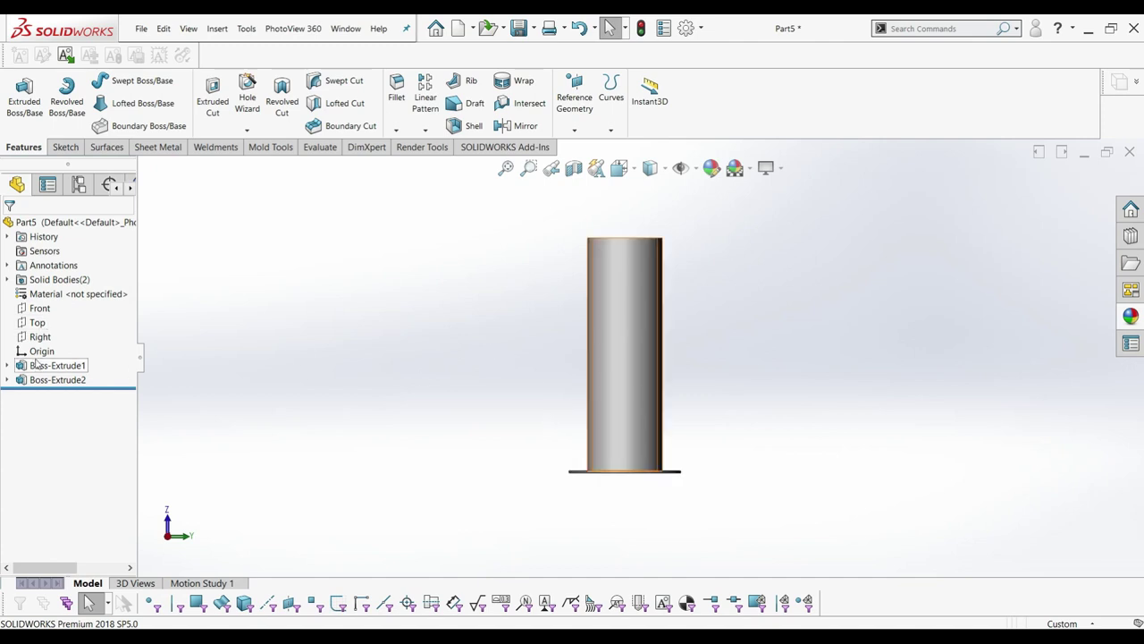
Start a new sketch on the Right plane.
click(37, 311)
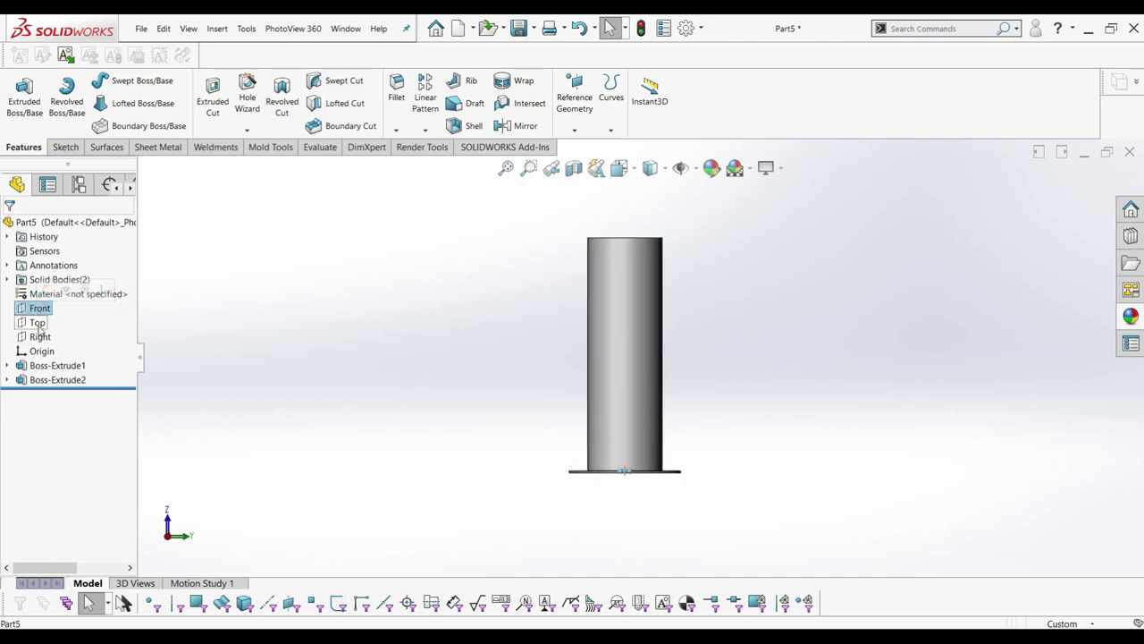
click(39, 325)
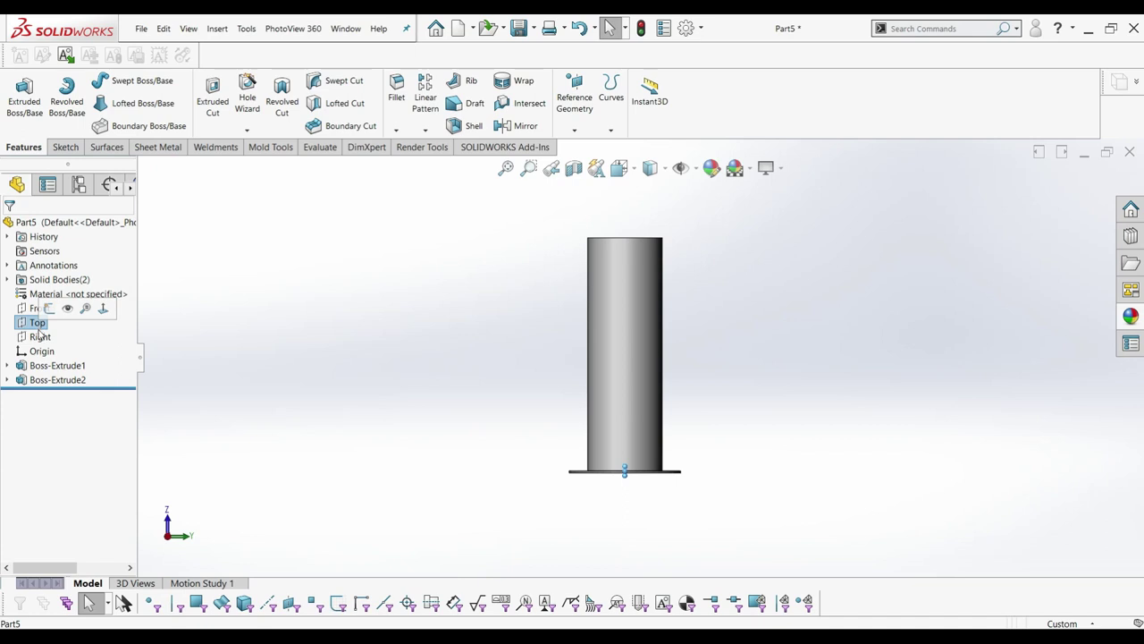
click(39, 338)
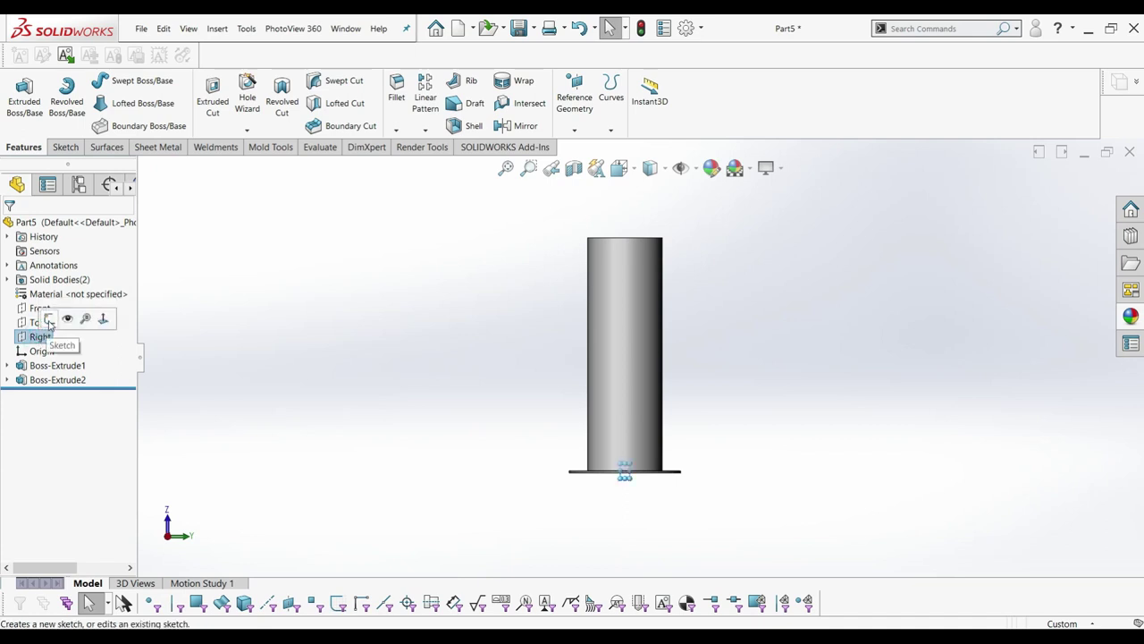
click(50, 319)
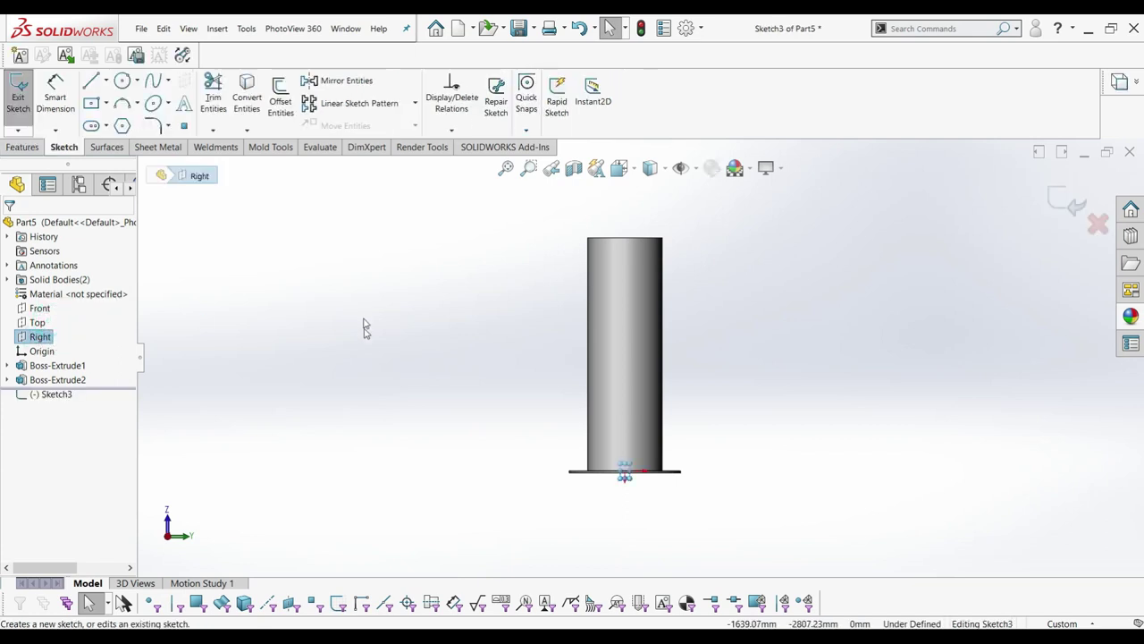
Orbit around the tube, then look normal to the Right sketch plane.
scroll(656, 454, down, 1)
scroll(600, 463, down, 2)
drag(605, 462, 460, 217)
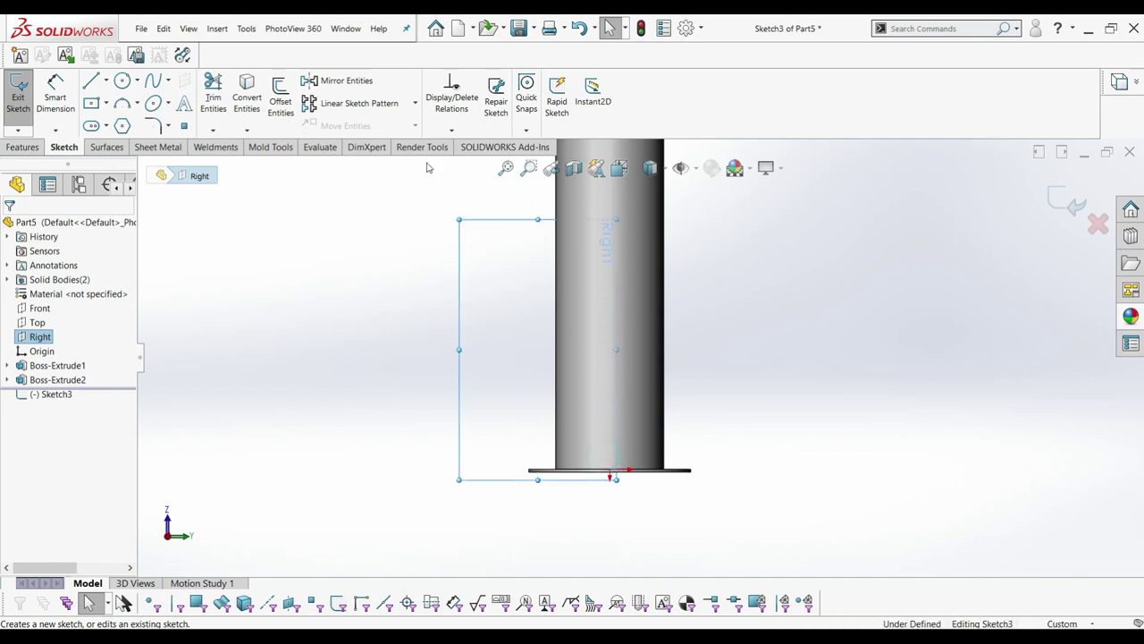
scroll(626, 357, up, 3)
scroll(695, 292, down, 2)
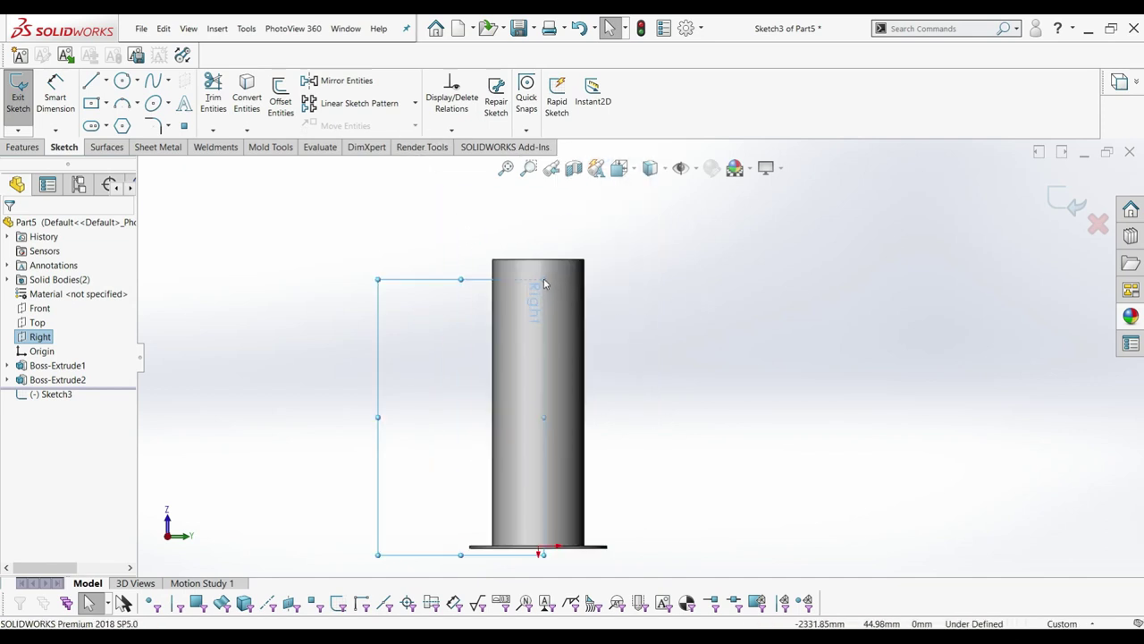
mouse_move(545, 285)
mouse_down()
mouse_move(687, 253)
mouse_move(688, 236)
mouse_up()
scroll(625, 338, up, 2)
mouse_move(626, 338)
middle_down()
mouse_move(562, 558)
mouse_move(786, 388)
middle_up()
key(ctrl+8)
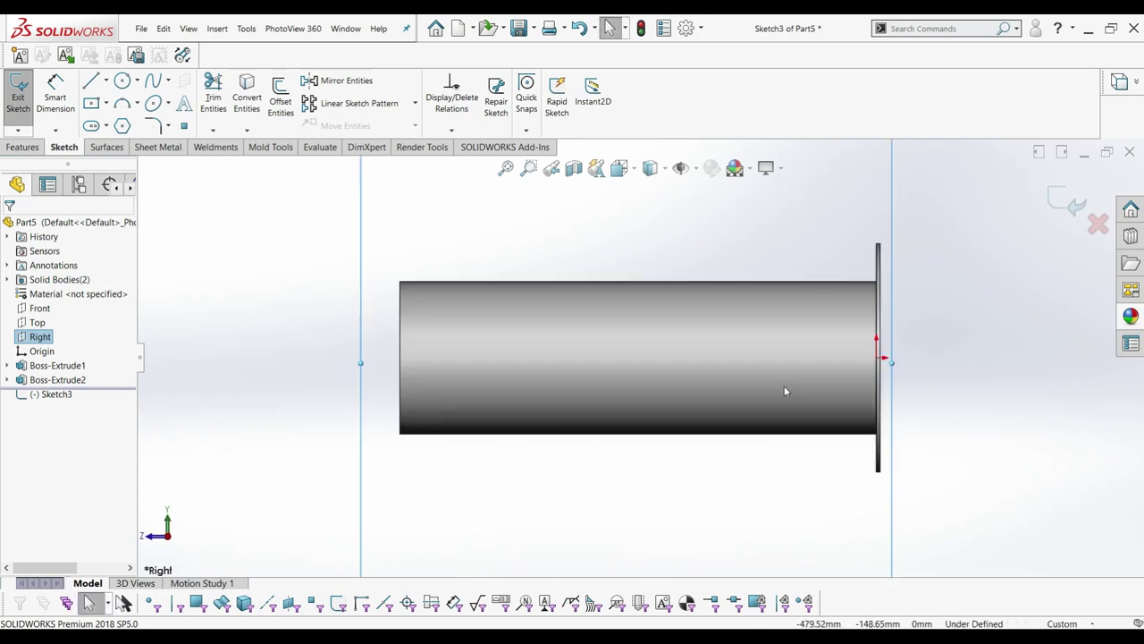
scroll(784, 390, up, 3)
scroll(598, 290, down, 2)
Draw a centerline along the tube's axis from the flange end to the far end, and exit the sketch.
click(105, 80)
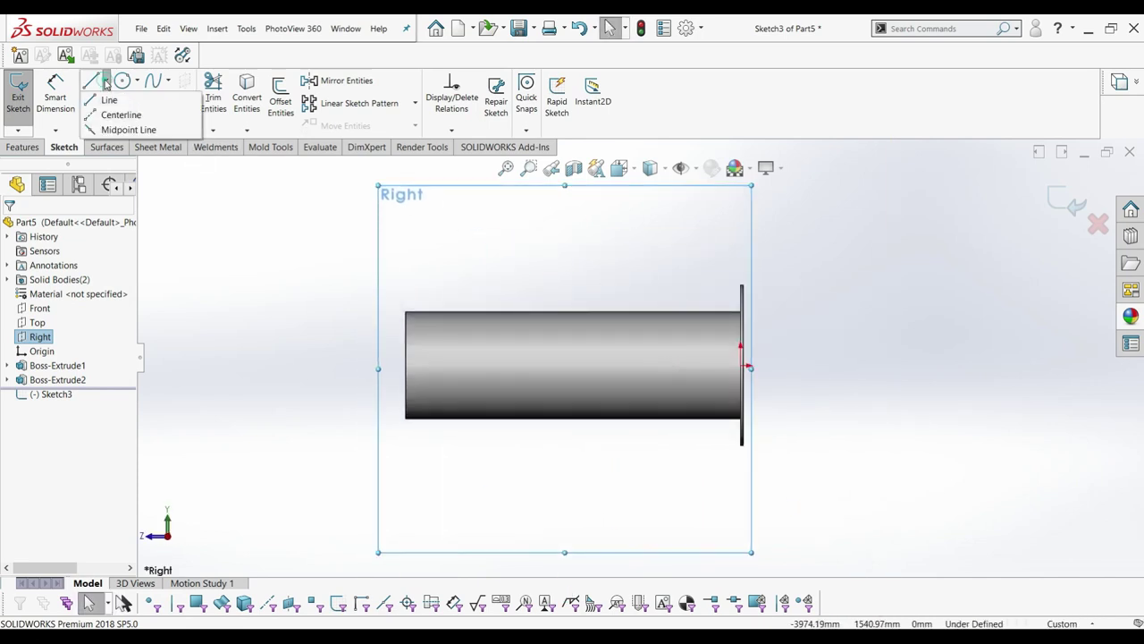
click(123, 110)
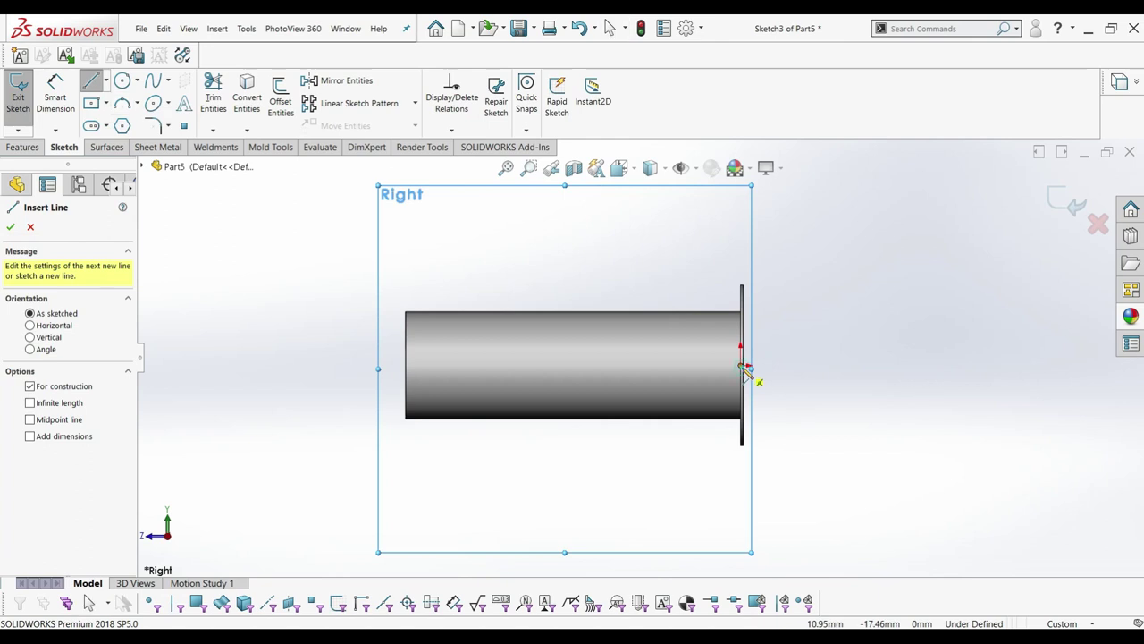
click(745, 366)
click(397, 367)
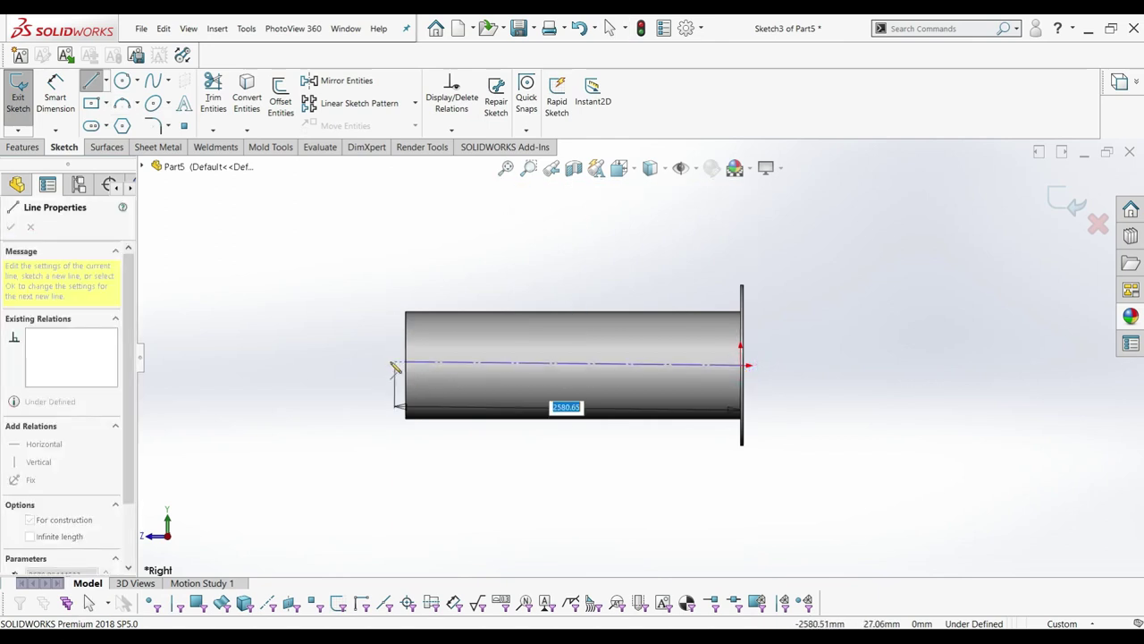
key(ctrl+b)
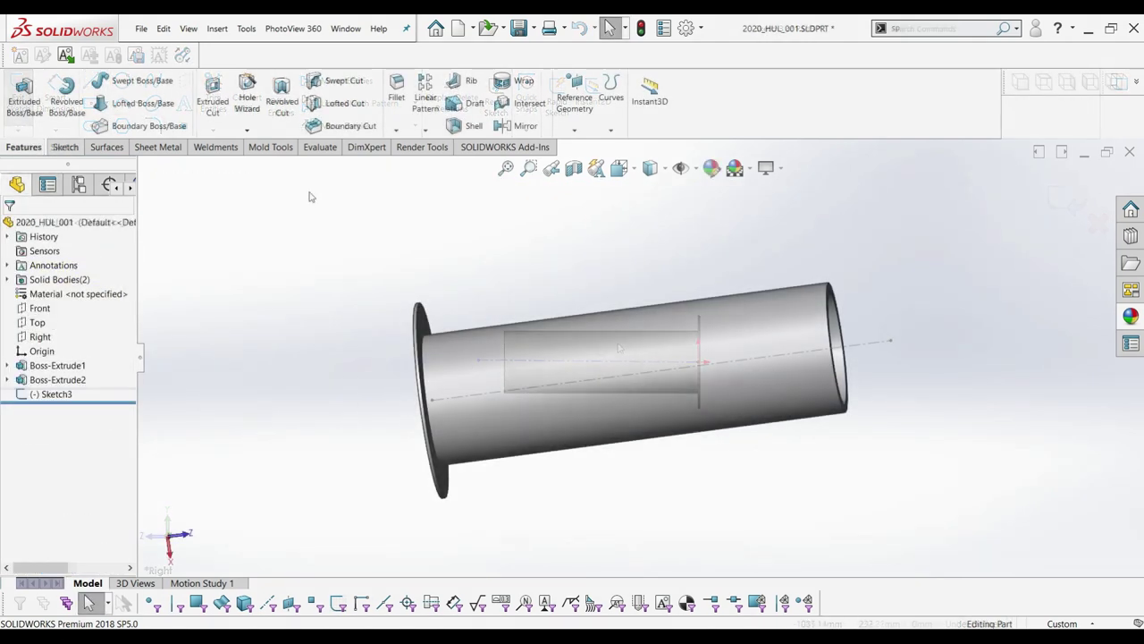
Fit the tube in view, turn to its open end, and add reference plane Plane1.
middle_click(506, 263)
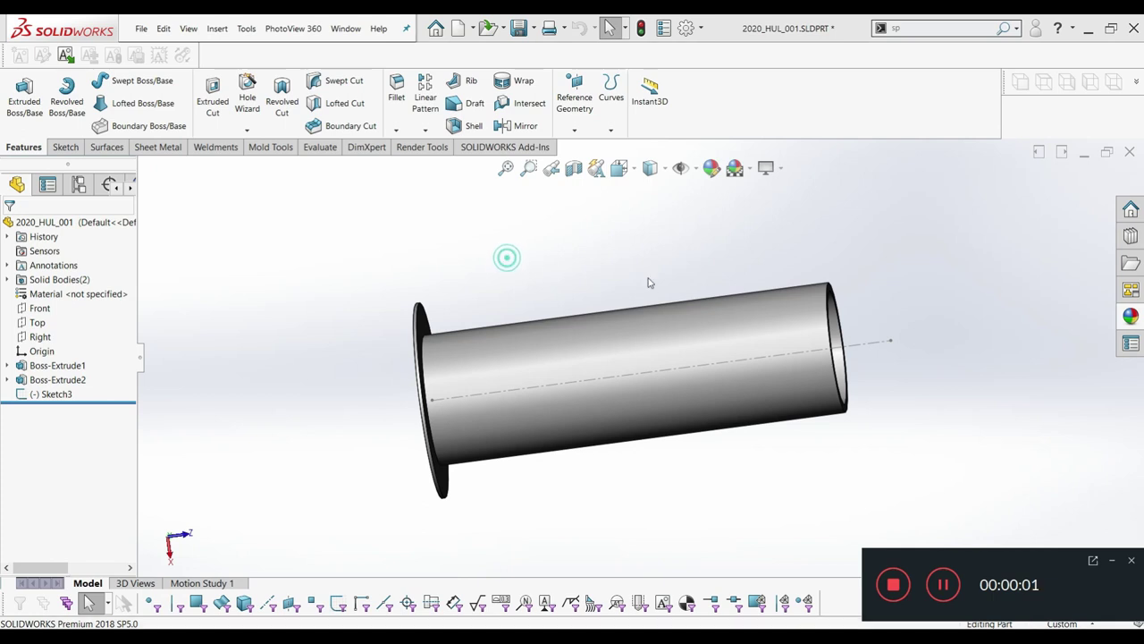
click(1113, 563)
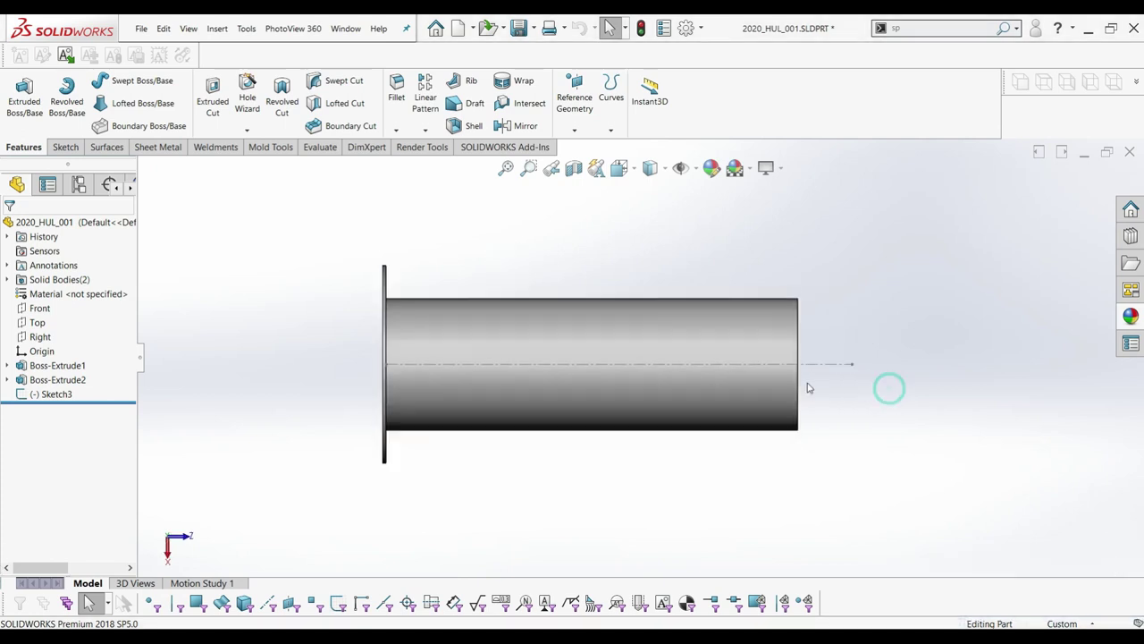
middle_drag(889, 388, 768, 383)
scroll(786, 375, down, 5)
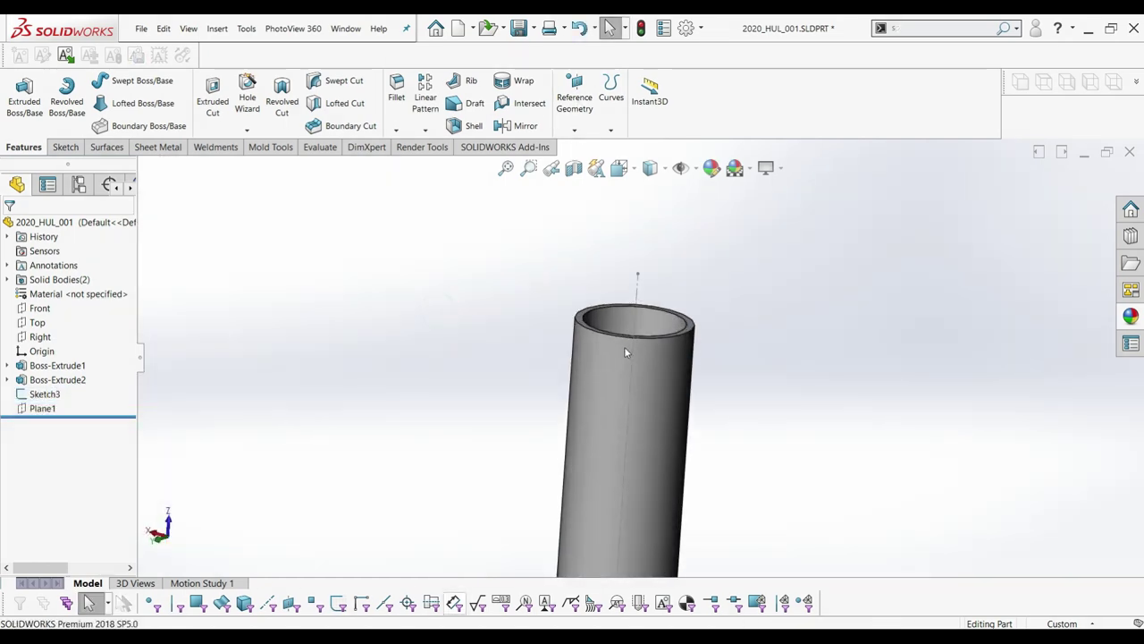
click(65, 147)
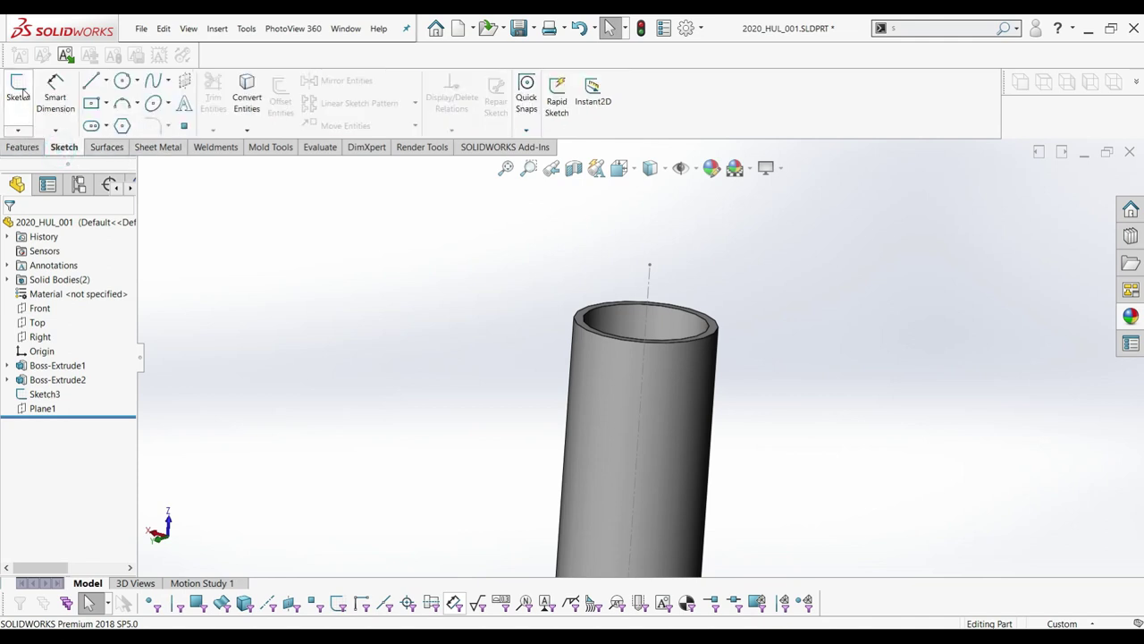
Create Sketch9 on the tube's top face, then orbit to check the 800 mm rim edge.
scroll(551, 318, down, 2)
scroll(572, 288, down, 3)
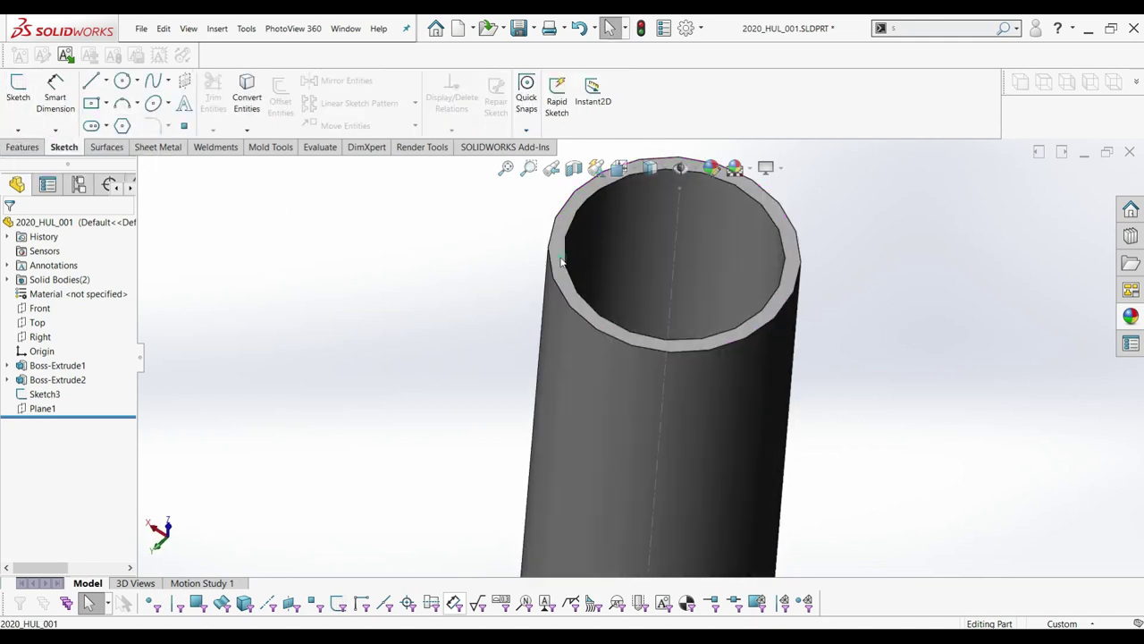
click(562, 260)
scroll(536, 268, up, 3)
click(24, 93)
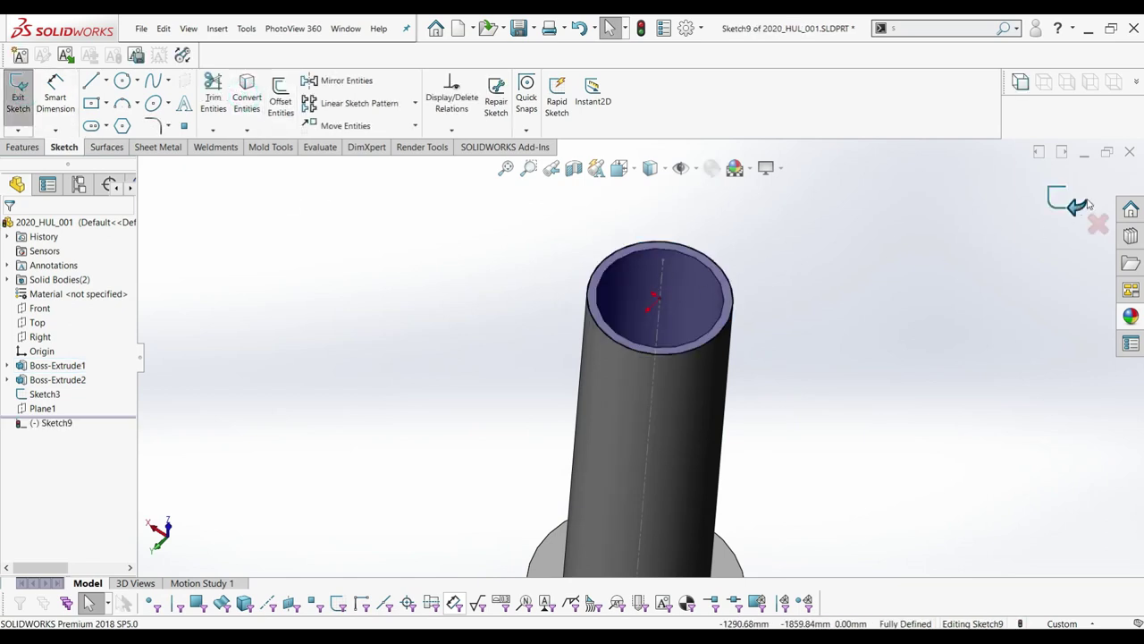
key(ctrl+b)
mouse_move(825, 350)
middle_down()
mouse_move(721, 308)
mouse_move(609, 231)
middle_up()
click(696, 300)
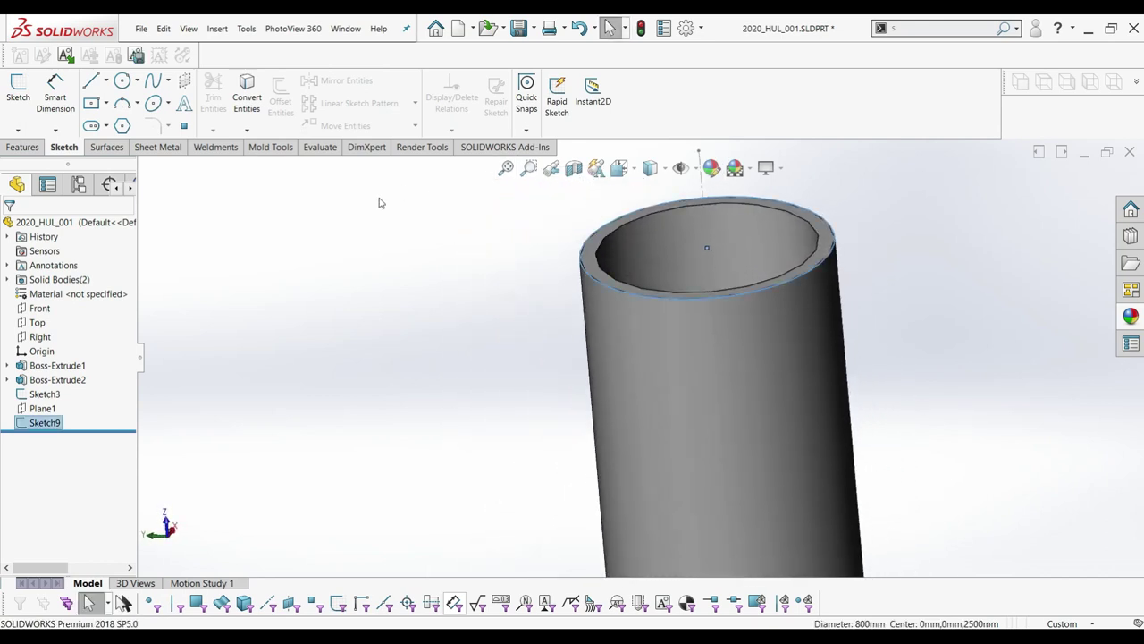
click(379, 203)
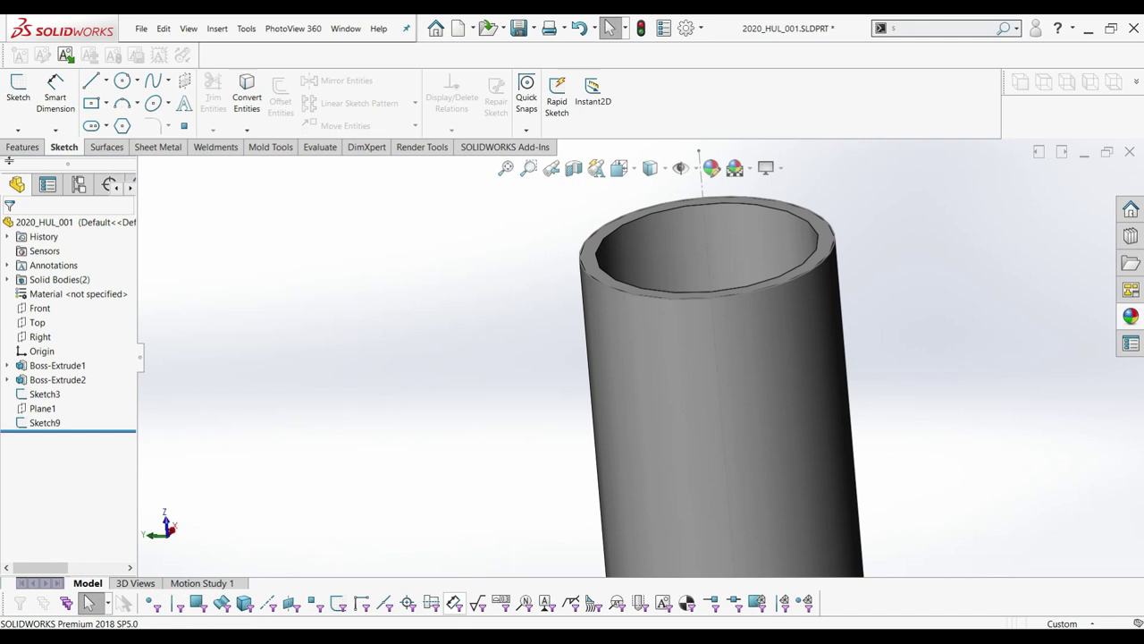
click(23, 146)
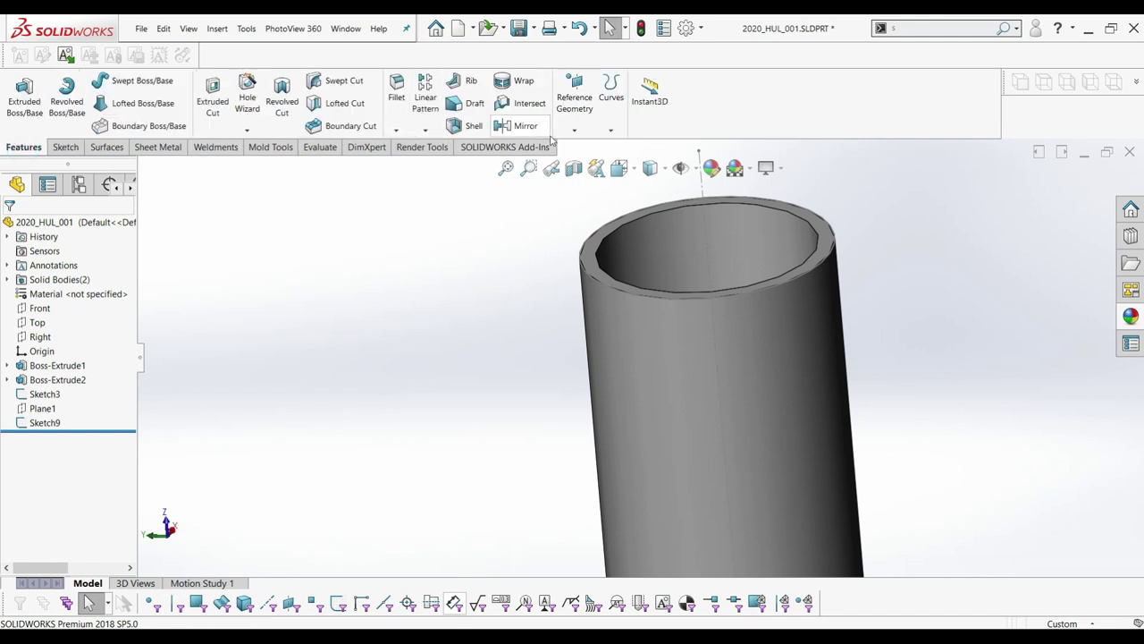
Start a Helix/Spiral based on the tube's top rim.
click(610, 131)
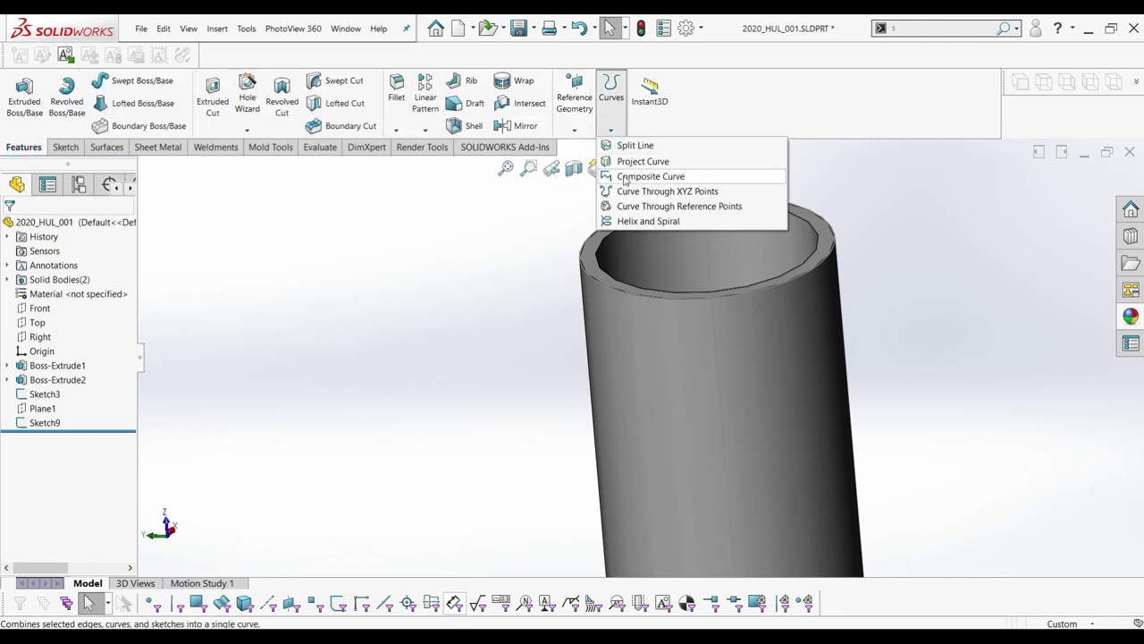
click(642, 220)
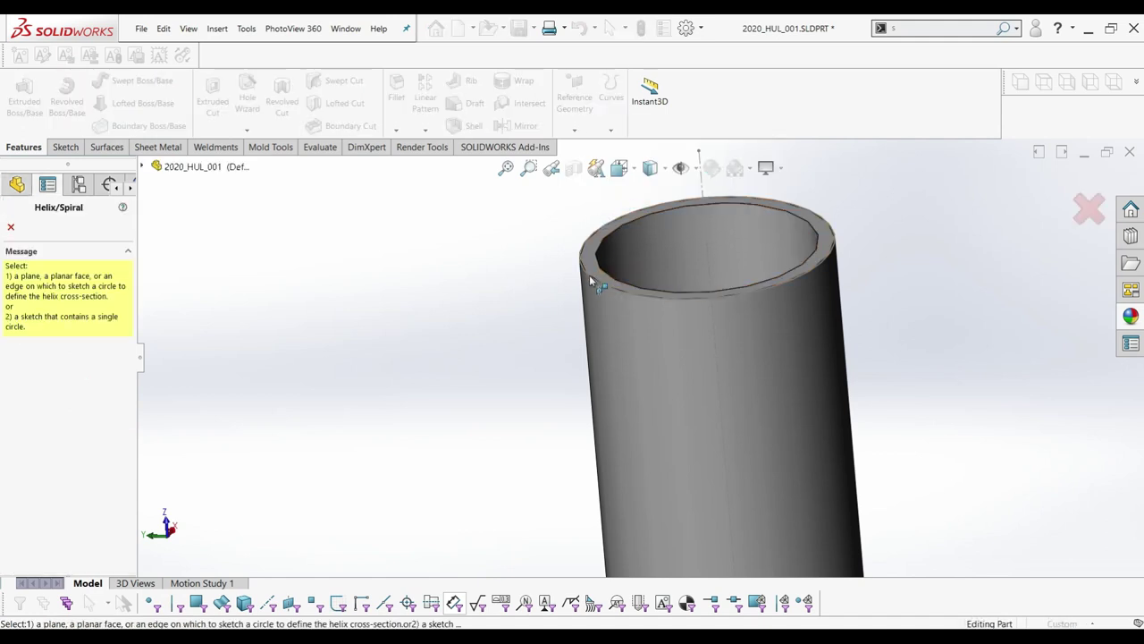
click(590, 278)
scroll(617, 357, up, 3)
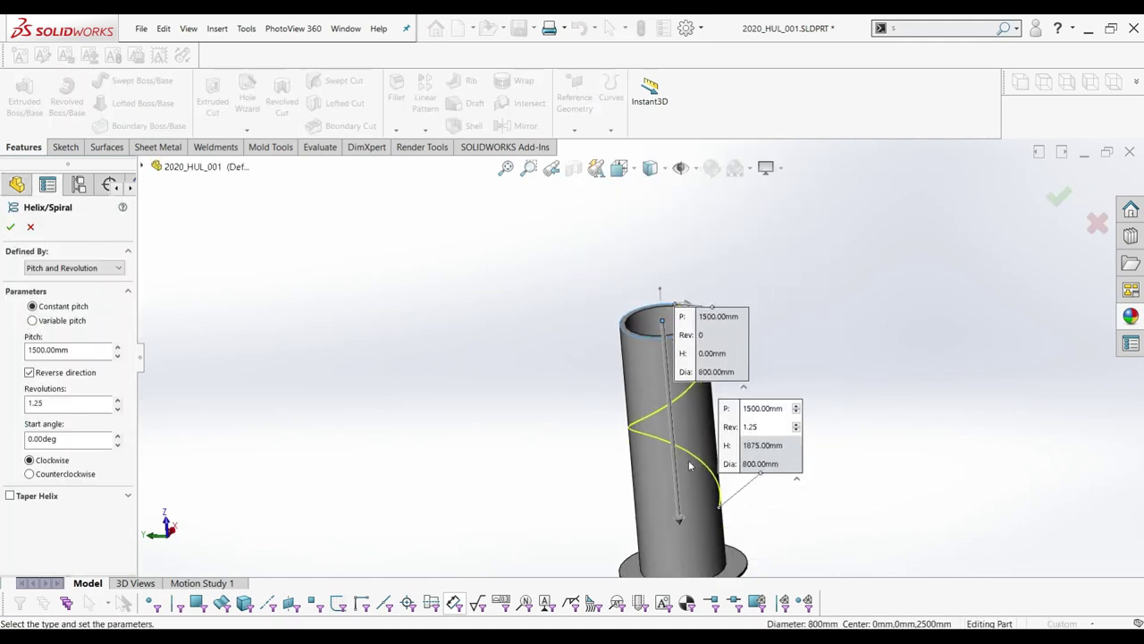
scroll(658, 417, up, 2)
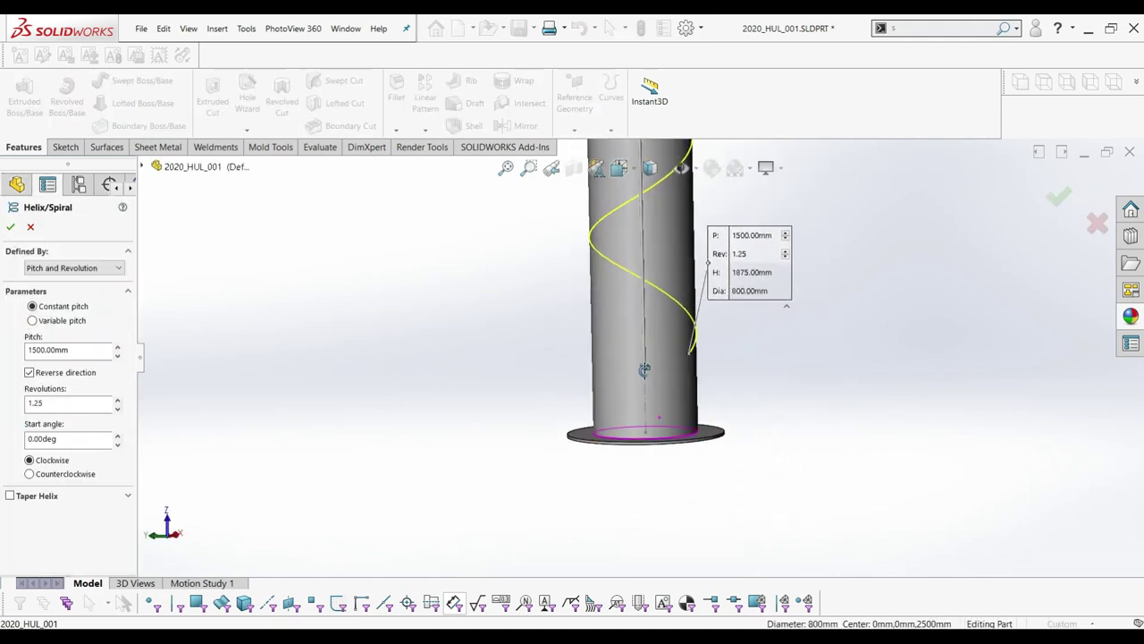
scroll(652, 313, up, 2)
scroll(653, 313, down, 3)
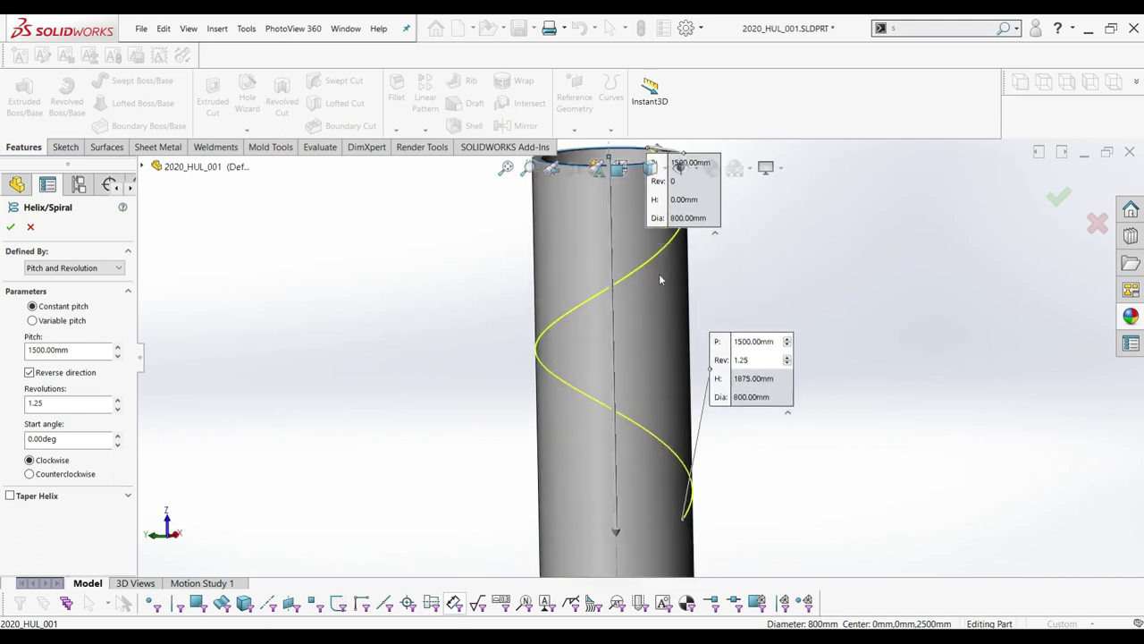
Change the helix pitch to 1400 mm and accept the helix.
click(787, 343)
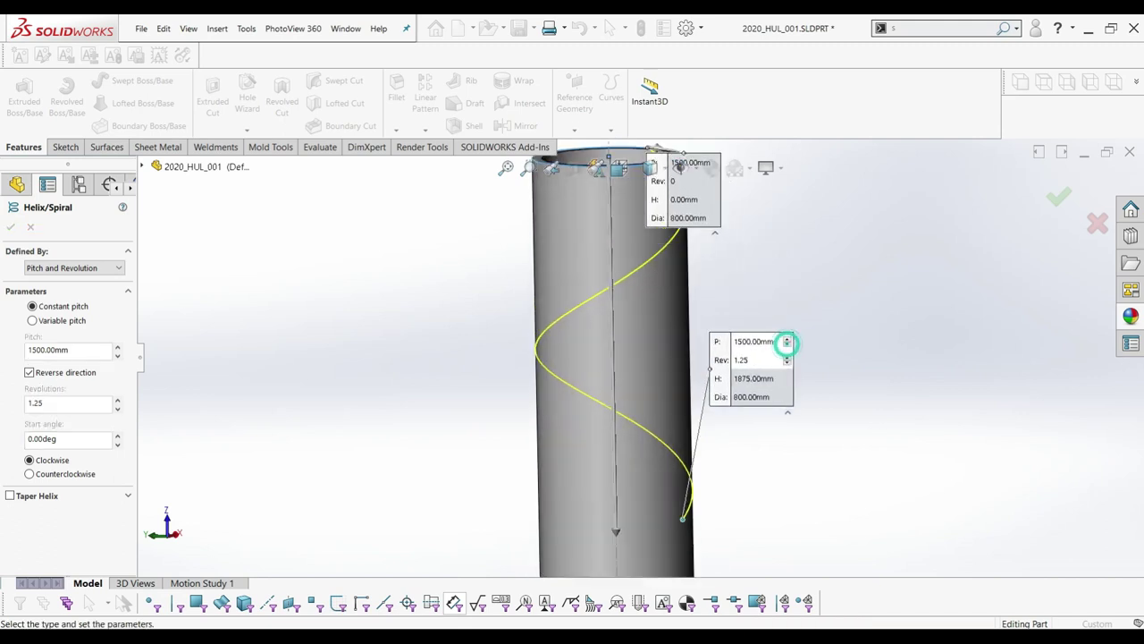
scroll(786, 344, up, 3)
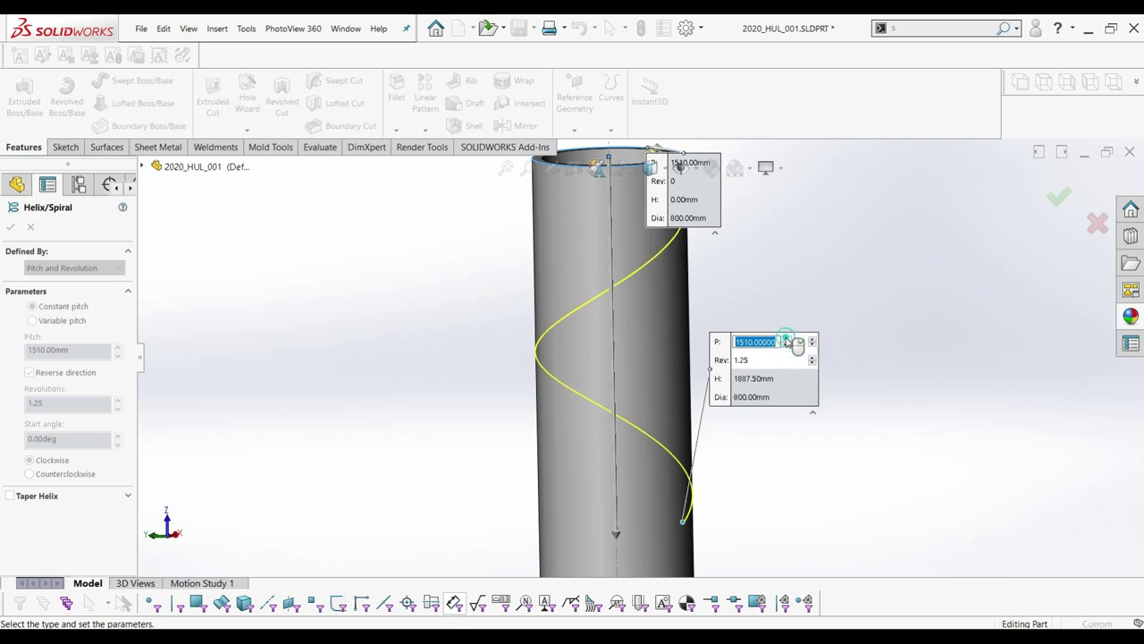
scroll(787, 348, down, 1)
scroll(786, 348, down, 2)
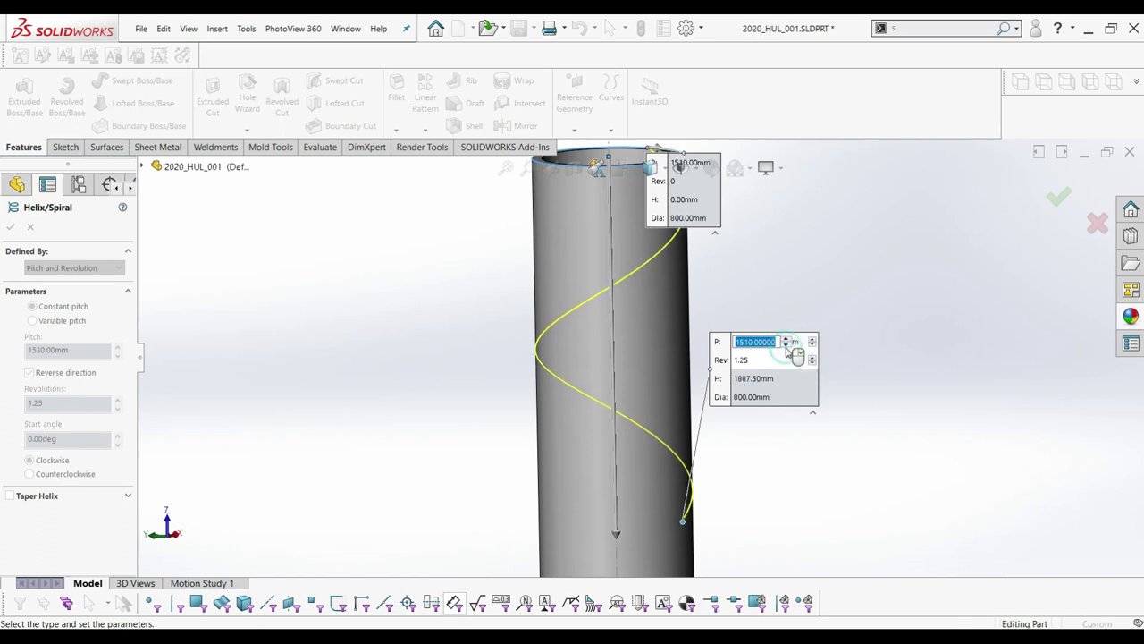
scroll(787, 347, down, 1)
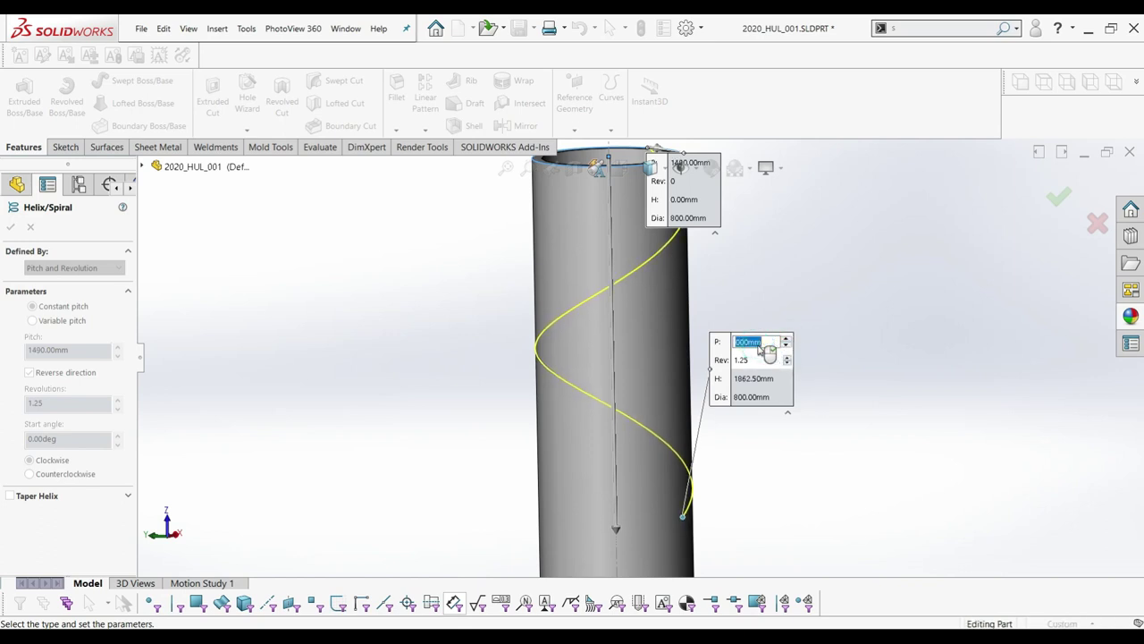
text(0)
key(Return)
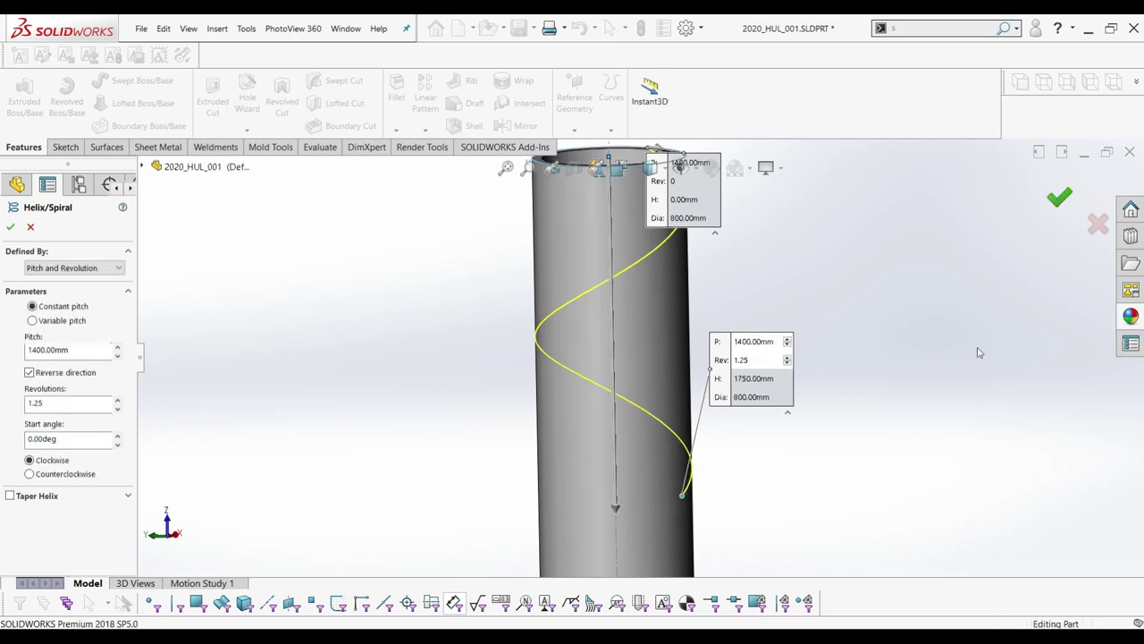
key(Return)
scroll(716, 295, up, 3)
mouse_move(715, 295)
middle_down()
mouse_move(620, 275)
mouse_move(649, 357)
middle_up()
Create Plane3 through the helix's end point and normal to the Helix/Spiral2 curve.
click(76, 427)
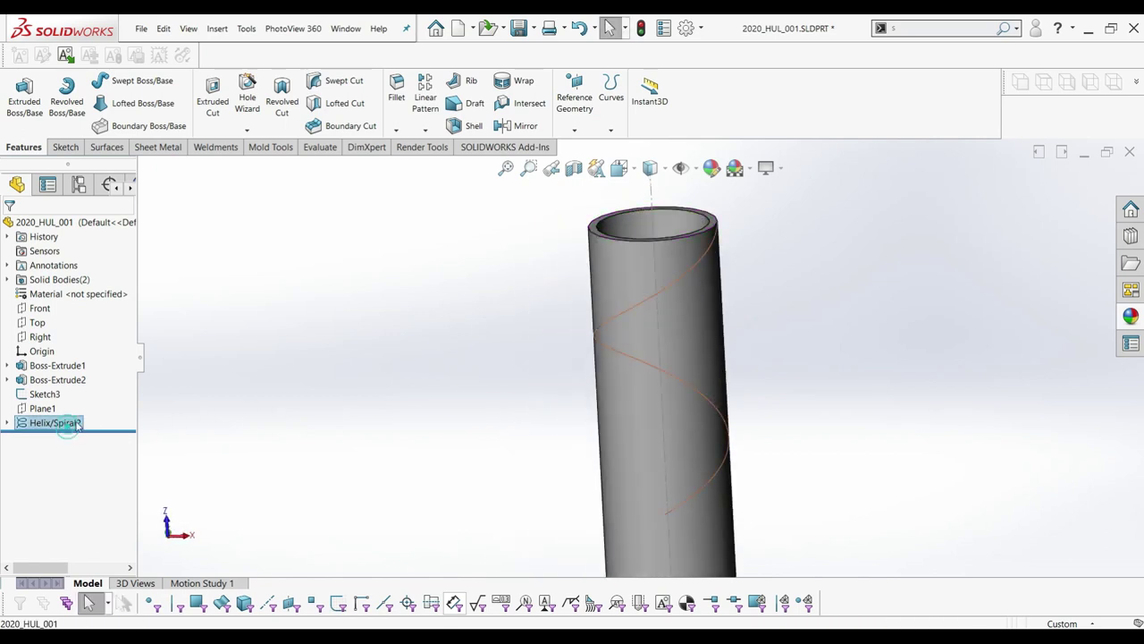
middle_drag(755, 238, 738, 238)
scroll(738, 238, down, 5)
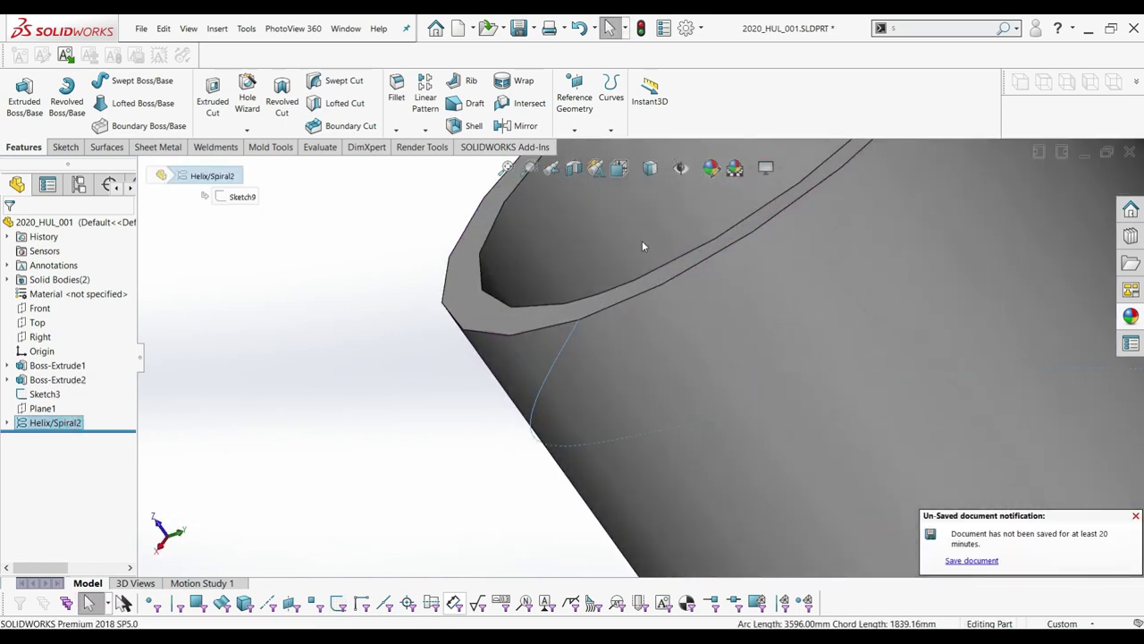
click(580, 318)
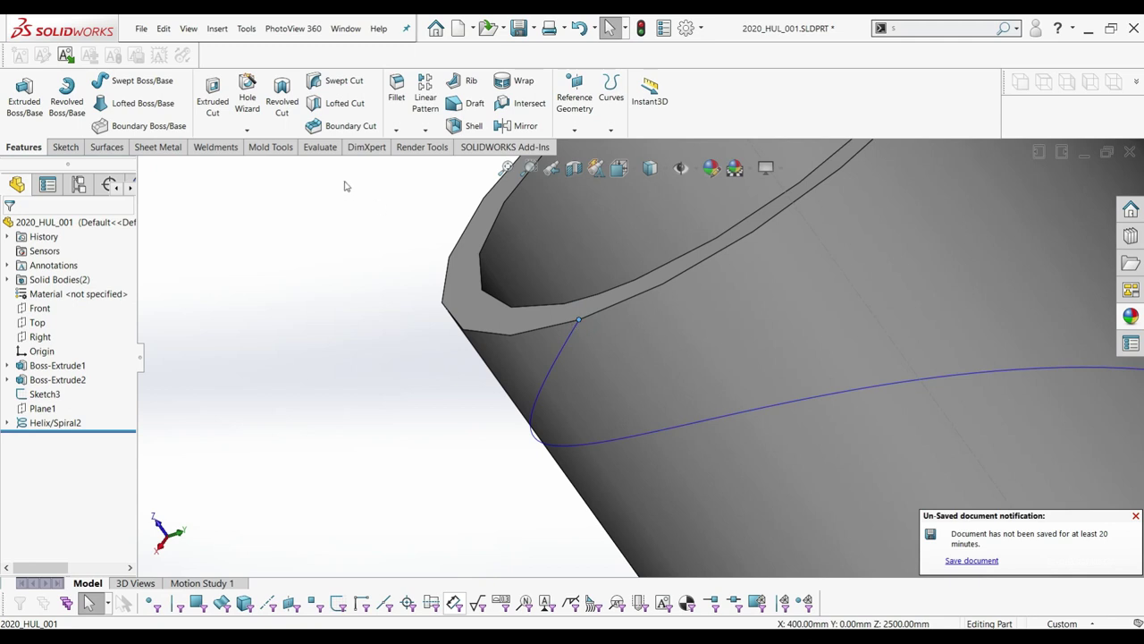
click(576, 97)
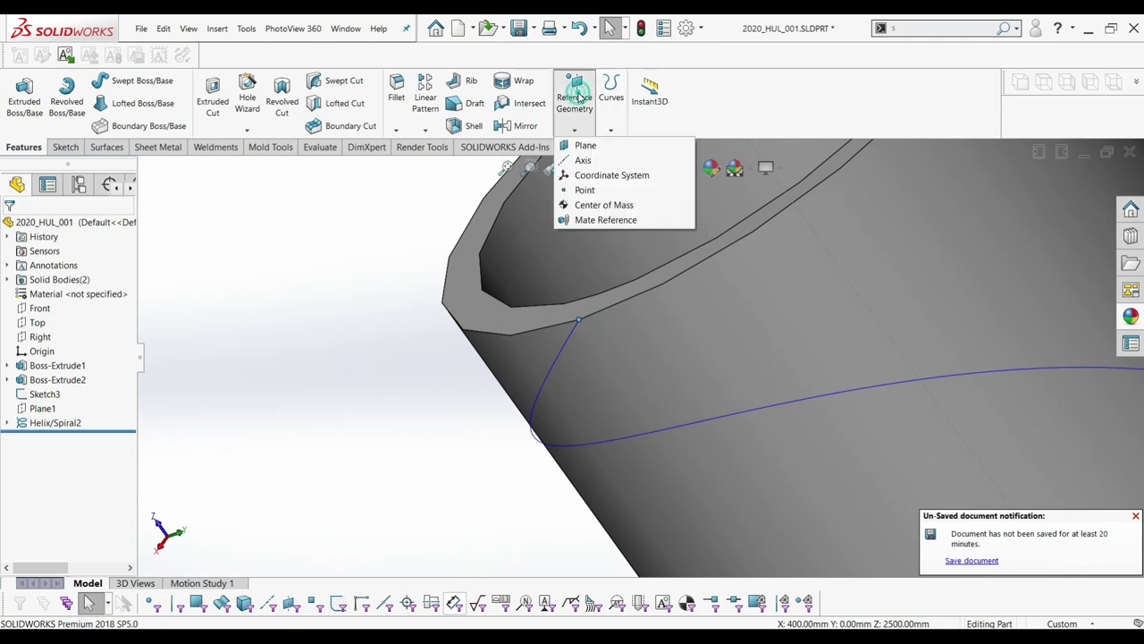
click(579, 145)
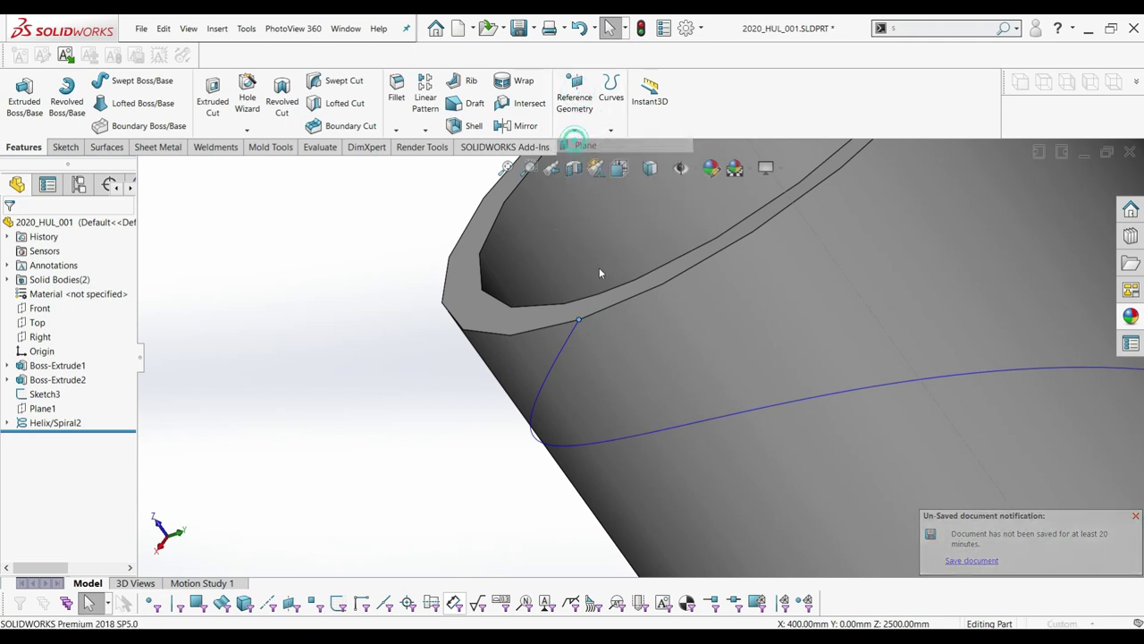
click(555, 363)
right_click(556, 363)
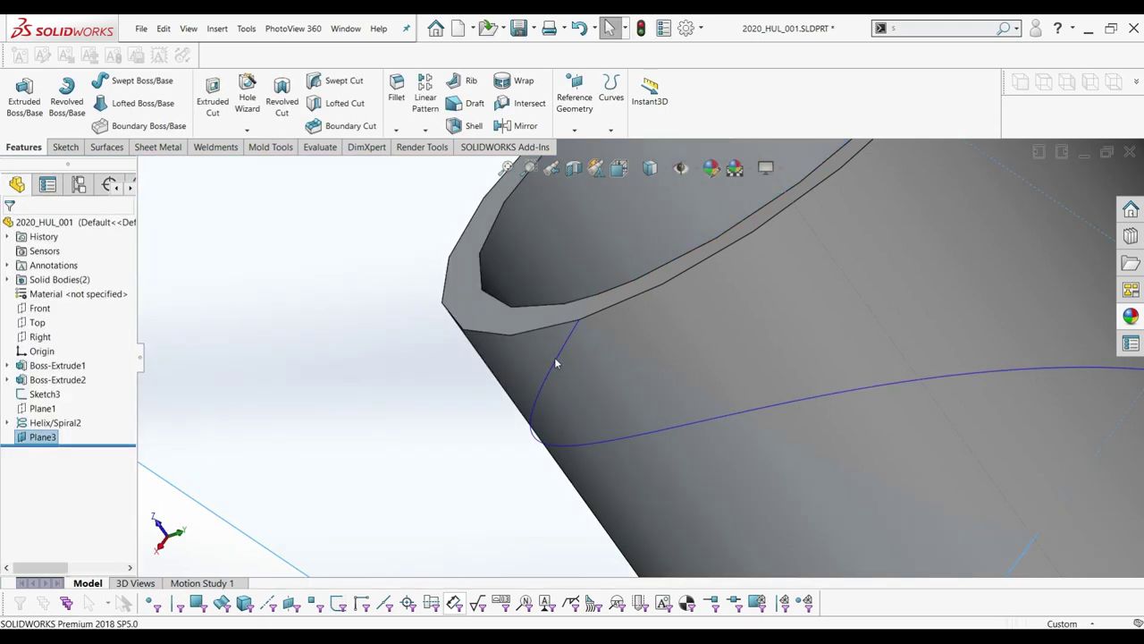
scroll(563, 362, down, 2)
scroll(513, 401, down, 3)
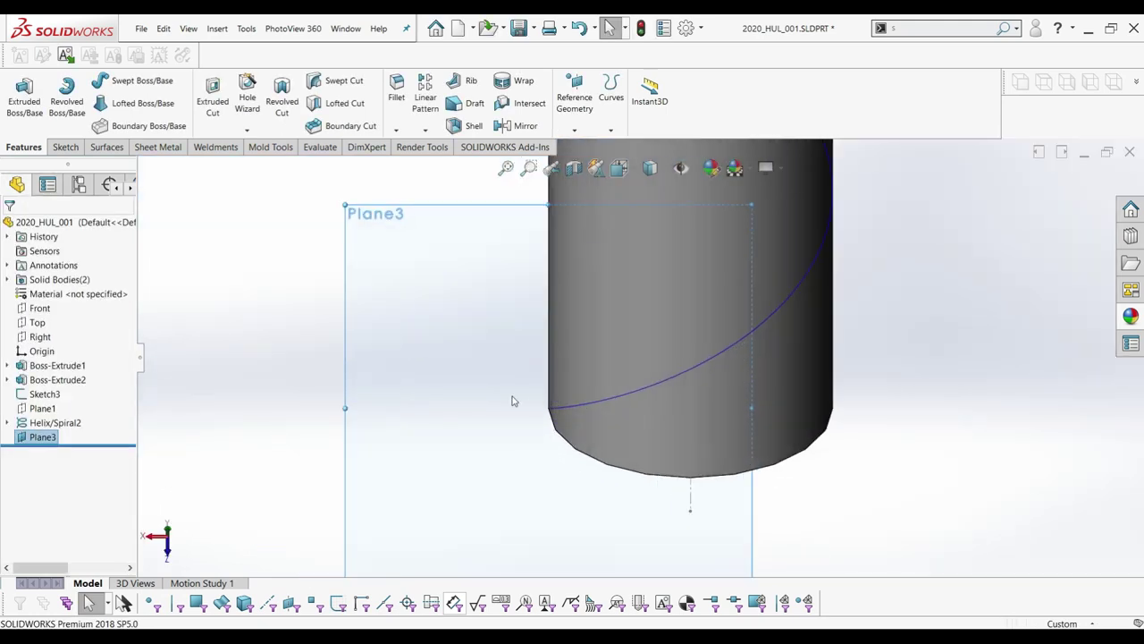
click(261, 329)
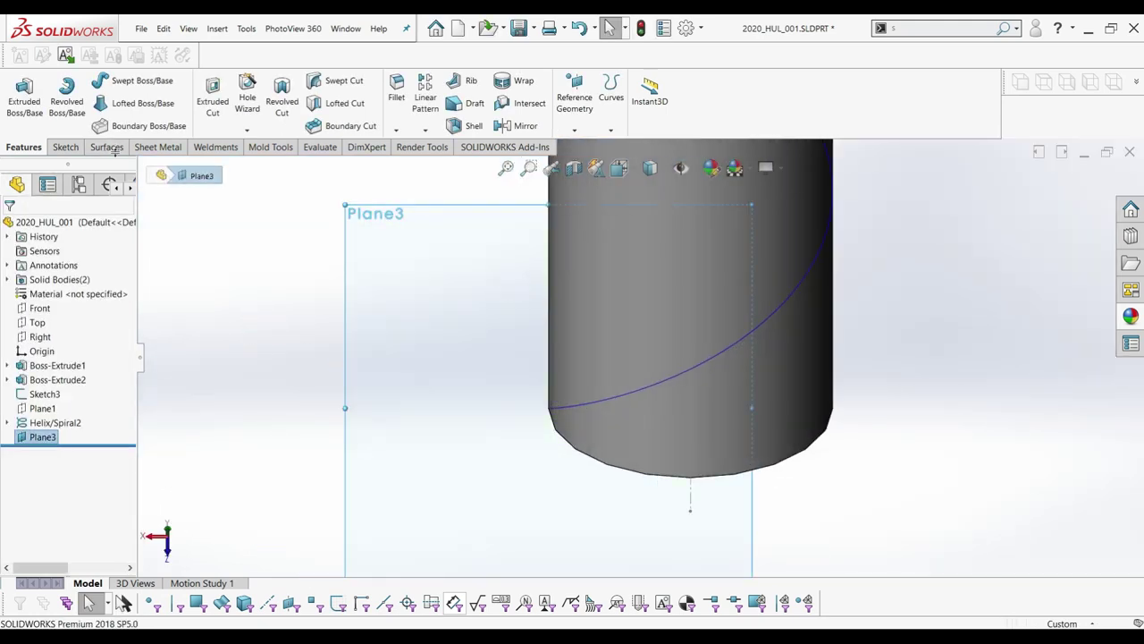
Start a sketch on Plane3 and draw a long thin corner rectangle leftward from the helix end.
click(64, 148)
click(19, 94)
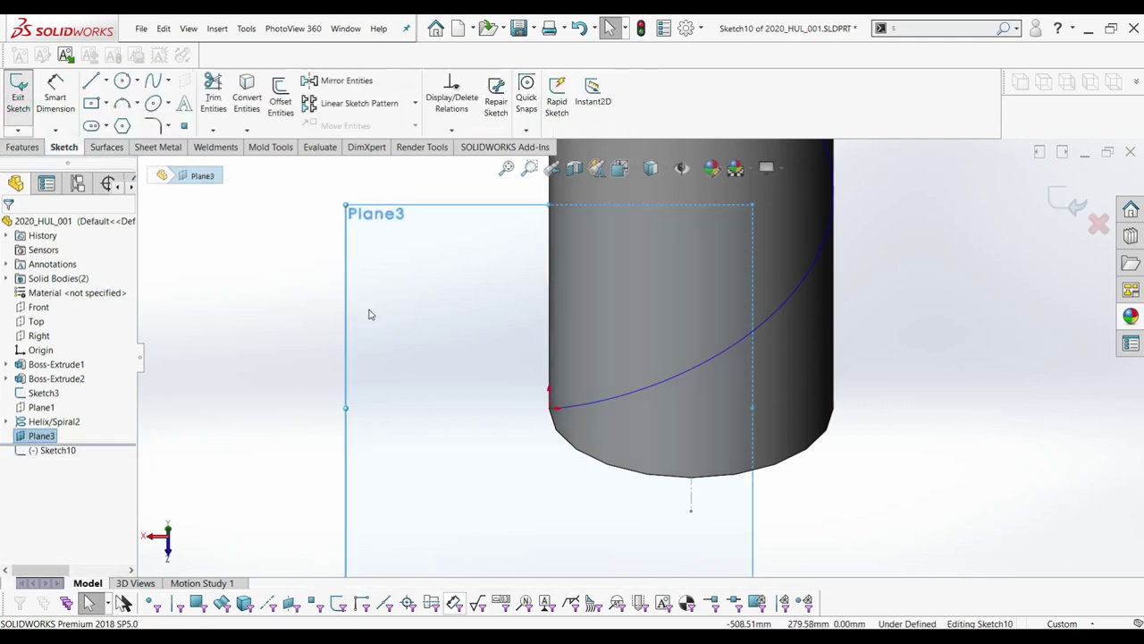
click(105, 82)
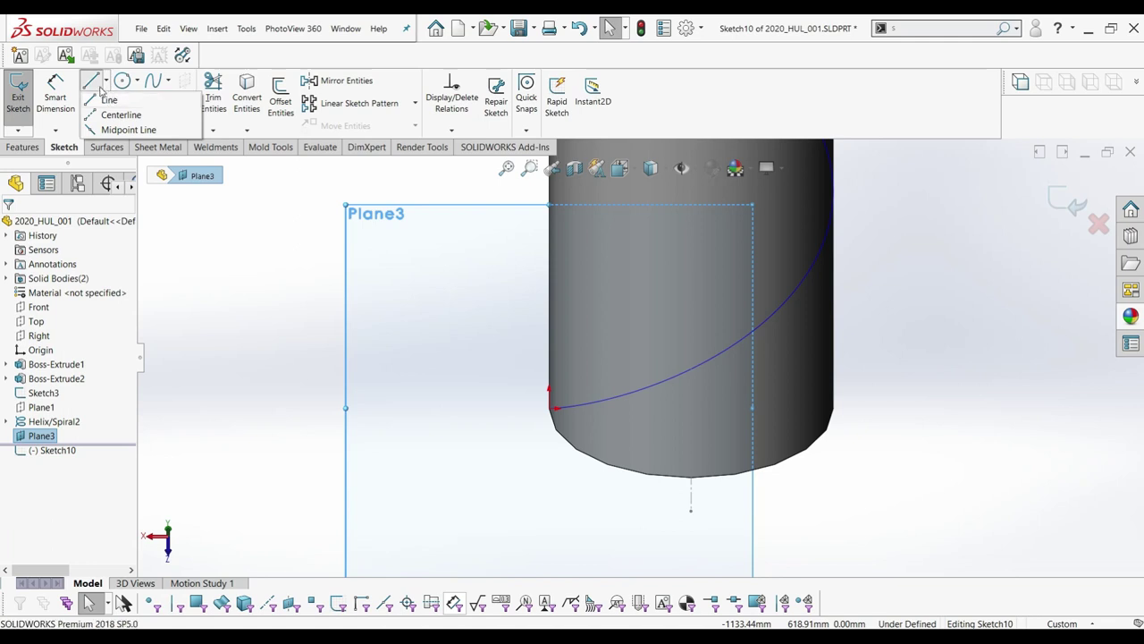
click(302, 269)
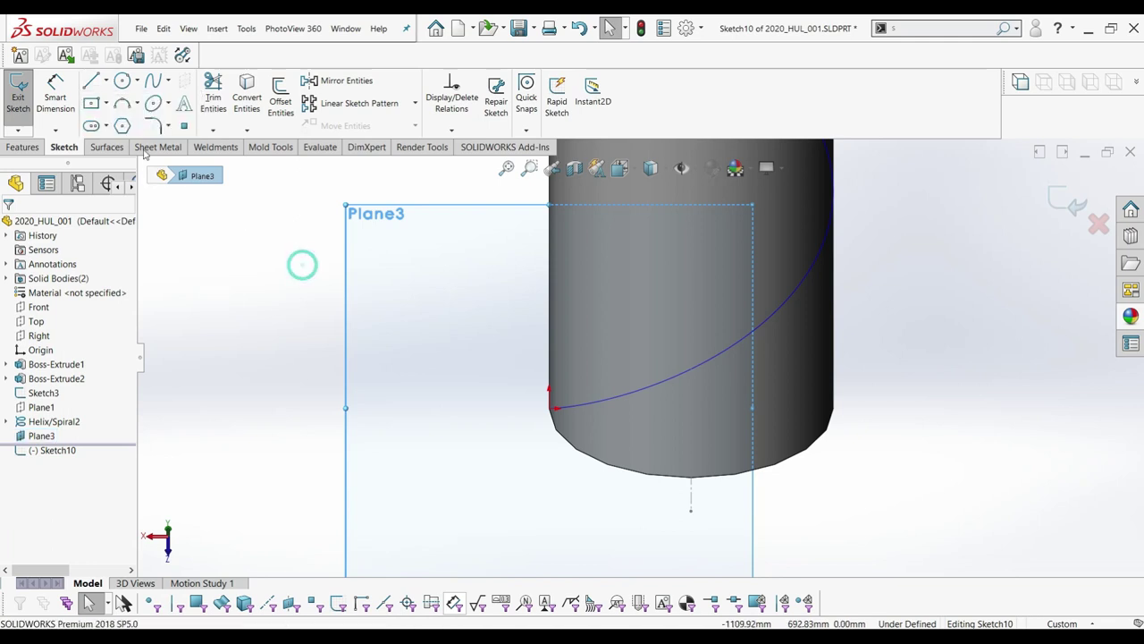
click(106, 104)
click(107, 120)
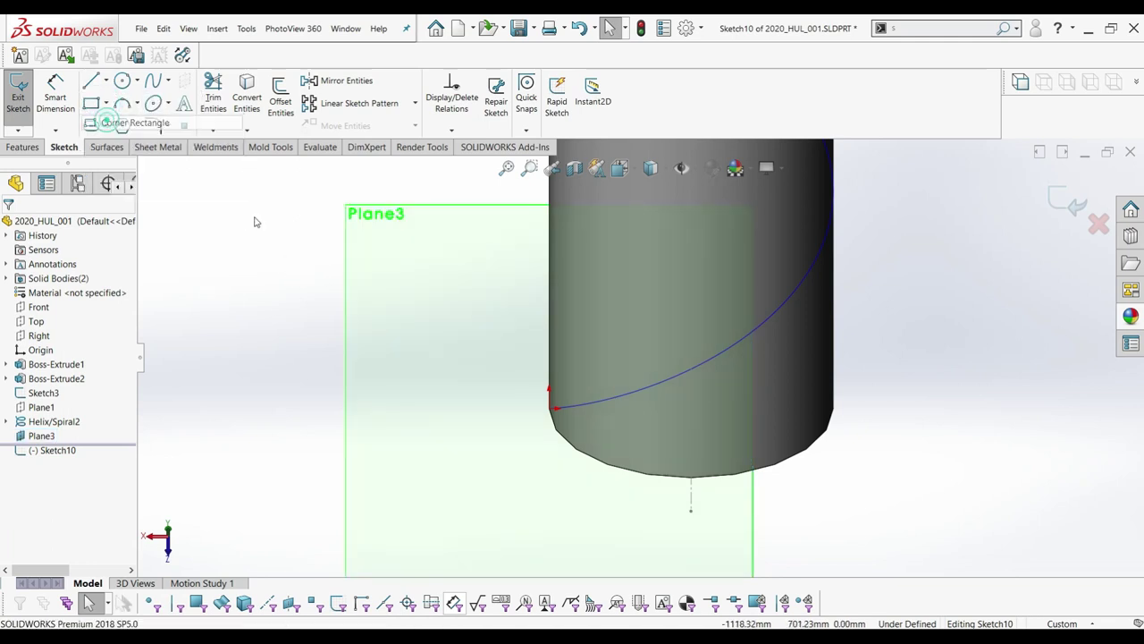
click(550, 410)
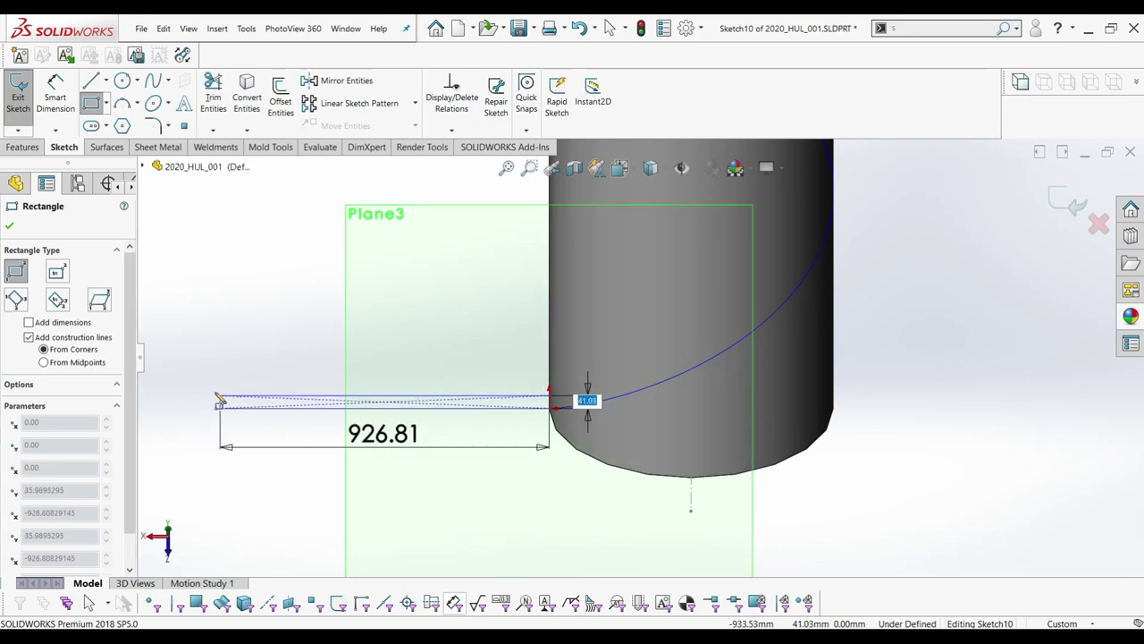
click(215, 396)
Add a second rectangle downward from the bar's lower-left corner to form the L.
scroll(330, 375, up, 3)
scroll(329, 375, down, 2)
scroll(491, 396, down, 1)
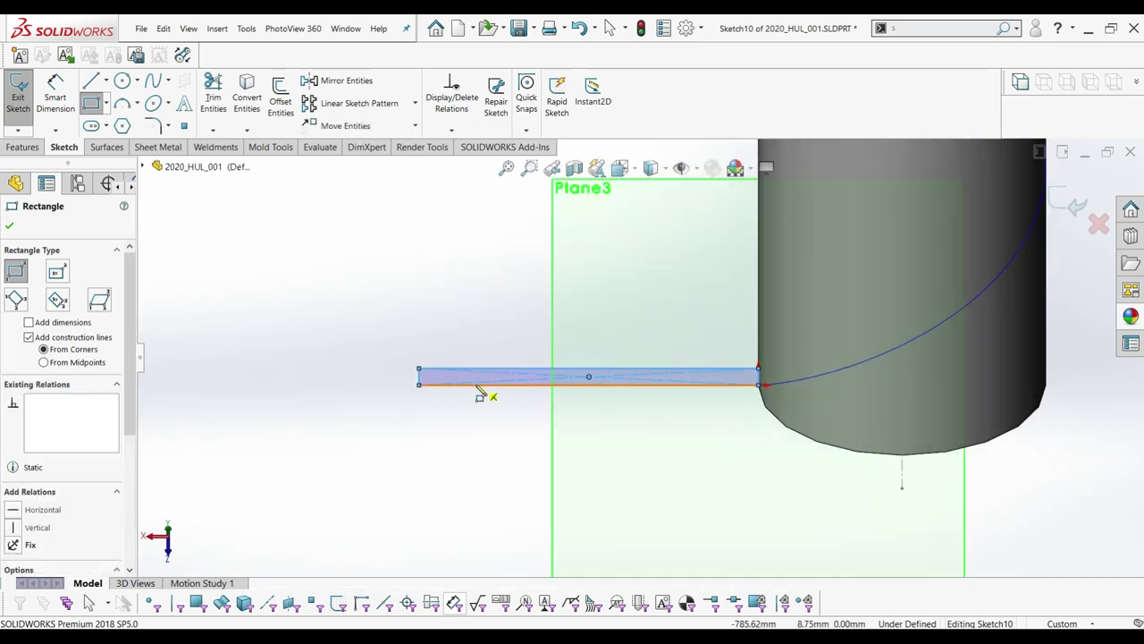
scroll(552, 396, down, 1)
scroll(552, 396, down, 1)
scroll(530, 375, up, 1)
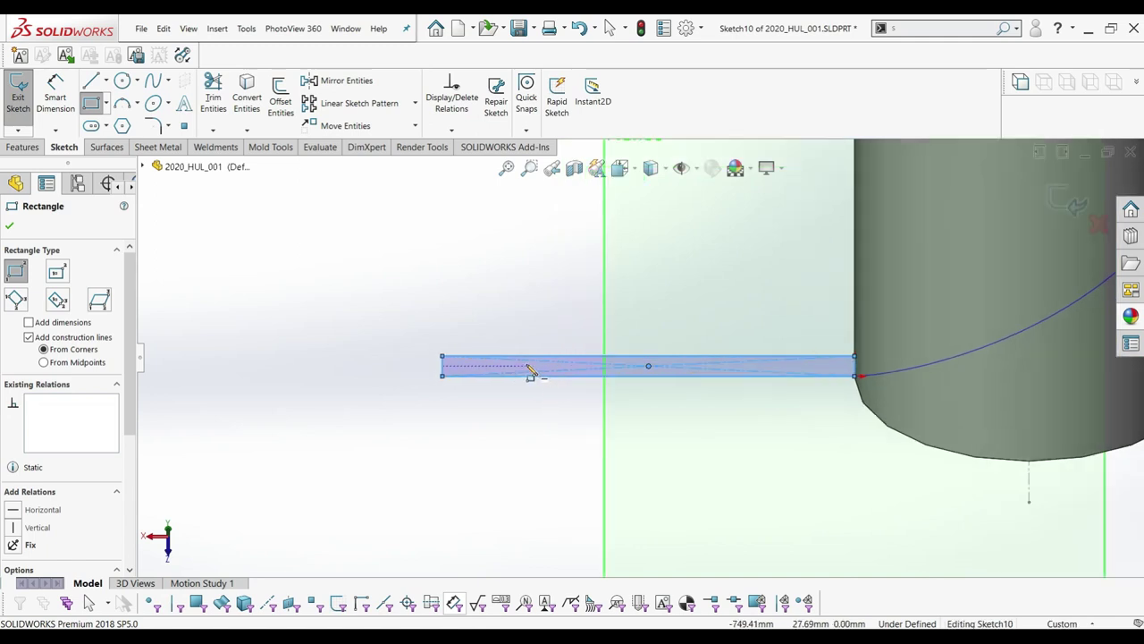
scroll(423, 406, down, 2)
click(417, 381)
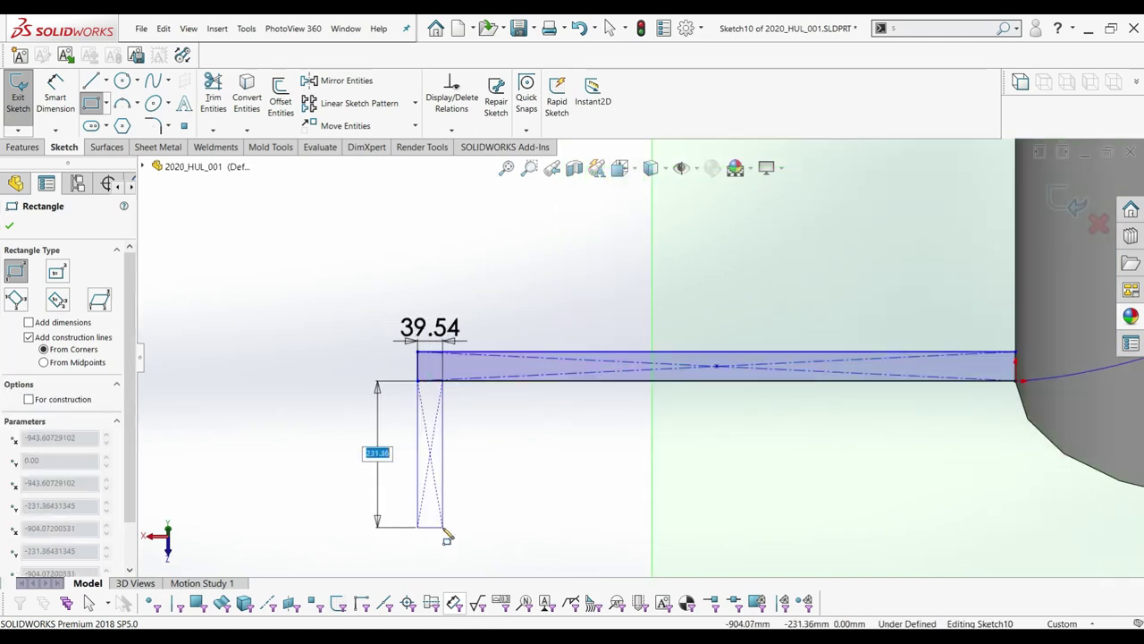
click(444, 536)
key(Escape)
Widen the horizontal bar and delete both of its construction diagonals.
scroll(706, 386, up, 2)
scroll(698, 362, down, 2)
drag(698, 360, 665, 351)
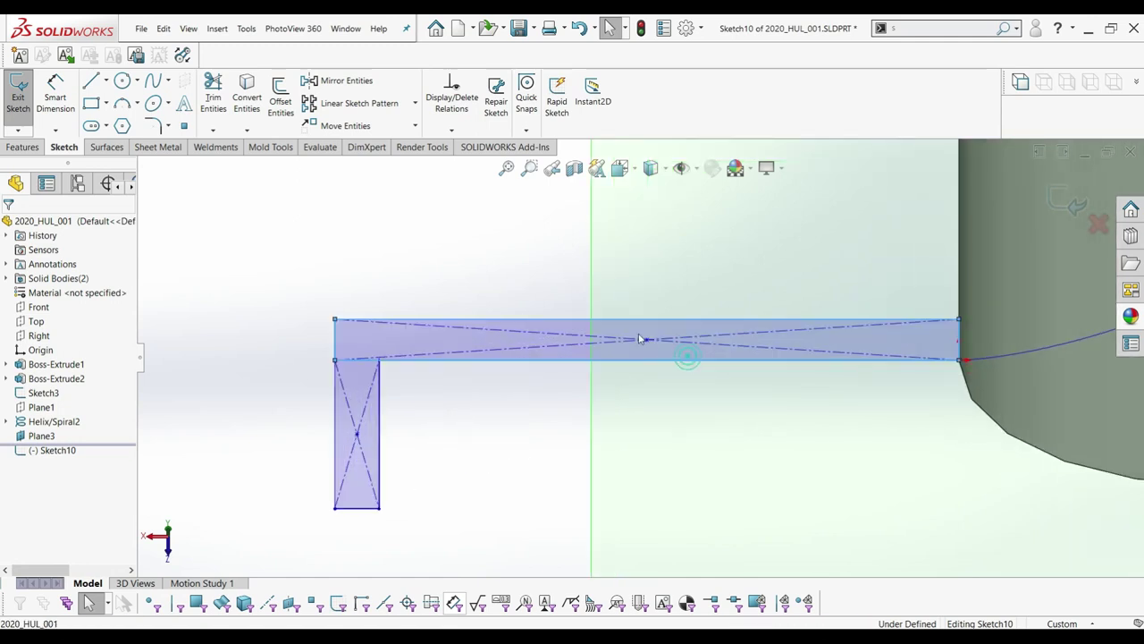
click(668, 351)
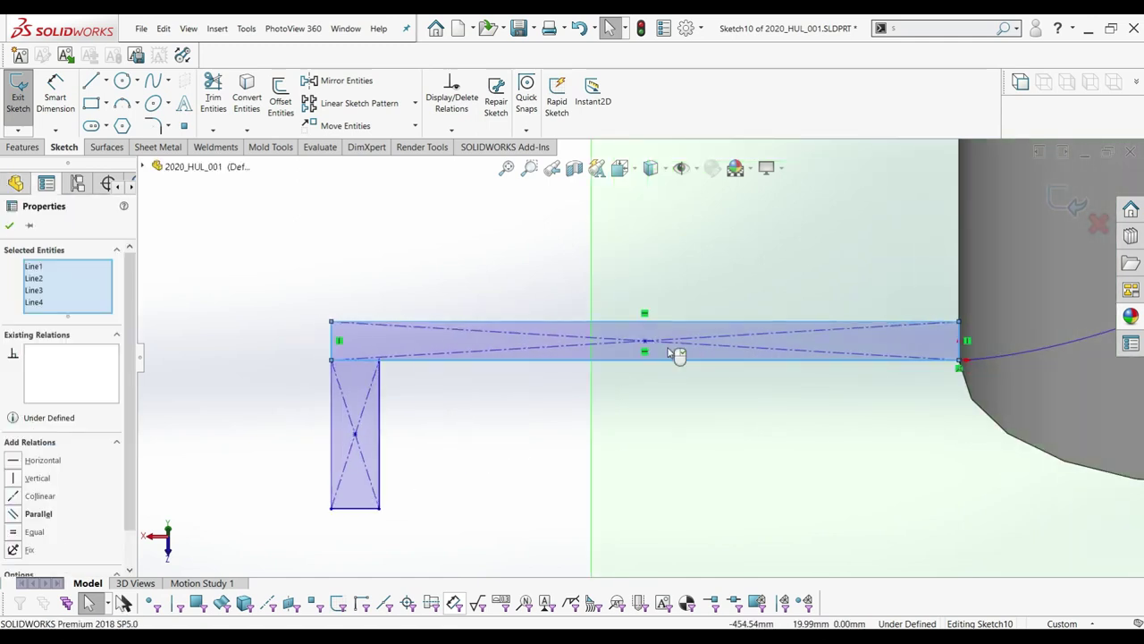
click(722, 349)
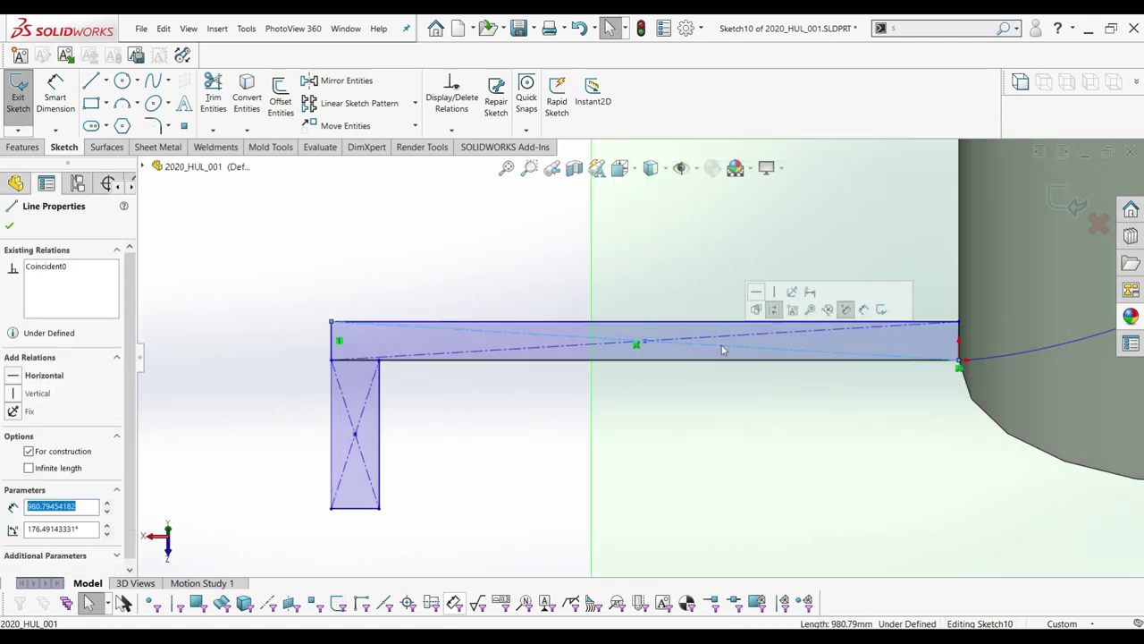
key(Delete)
click(642, 341)
key(Delete)
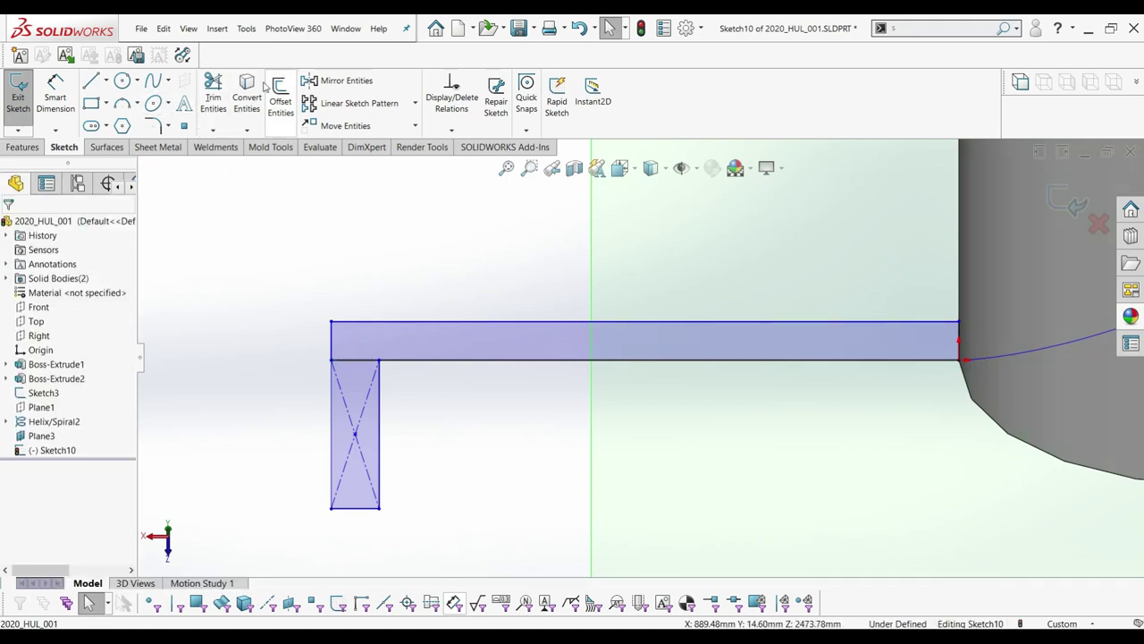
Trim the lower rectangle's diagonals and leftover lines, then delete the stray point and short corner line.
click(214, 89)
drag(359, 482, 358, 359)
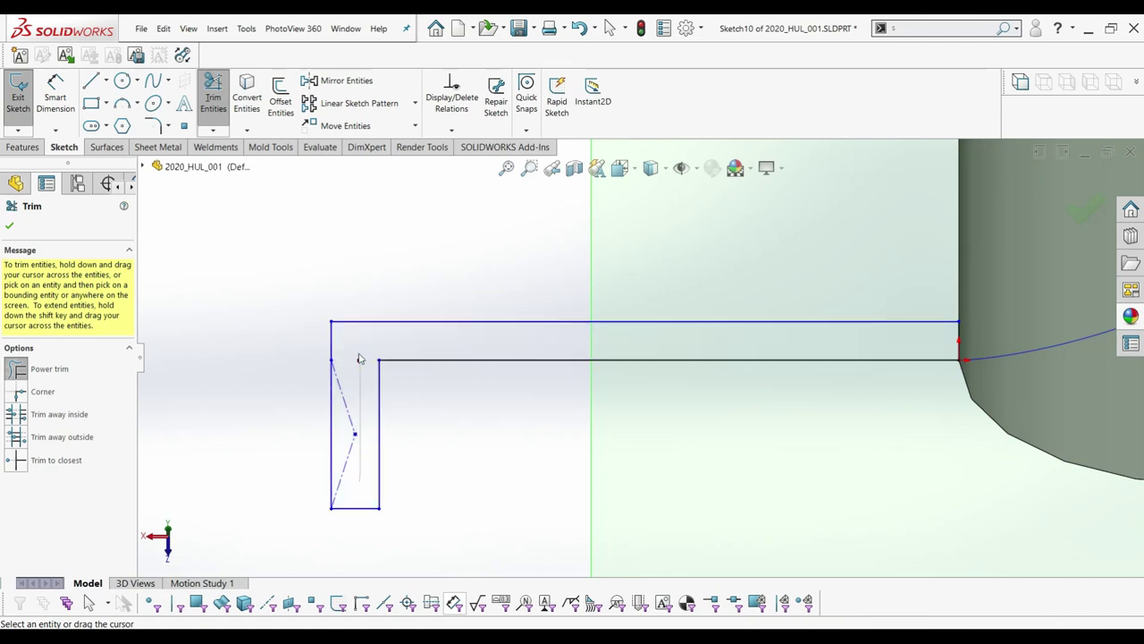
drag(362, 457, 355, 436)
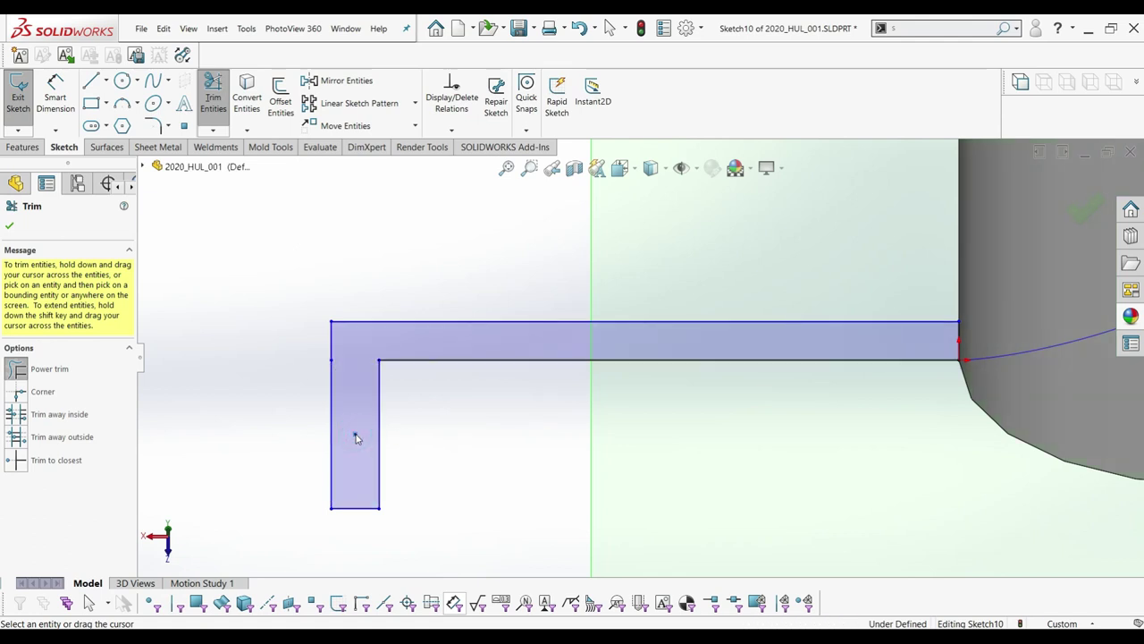
click(8, 227)
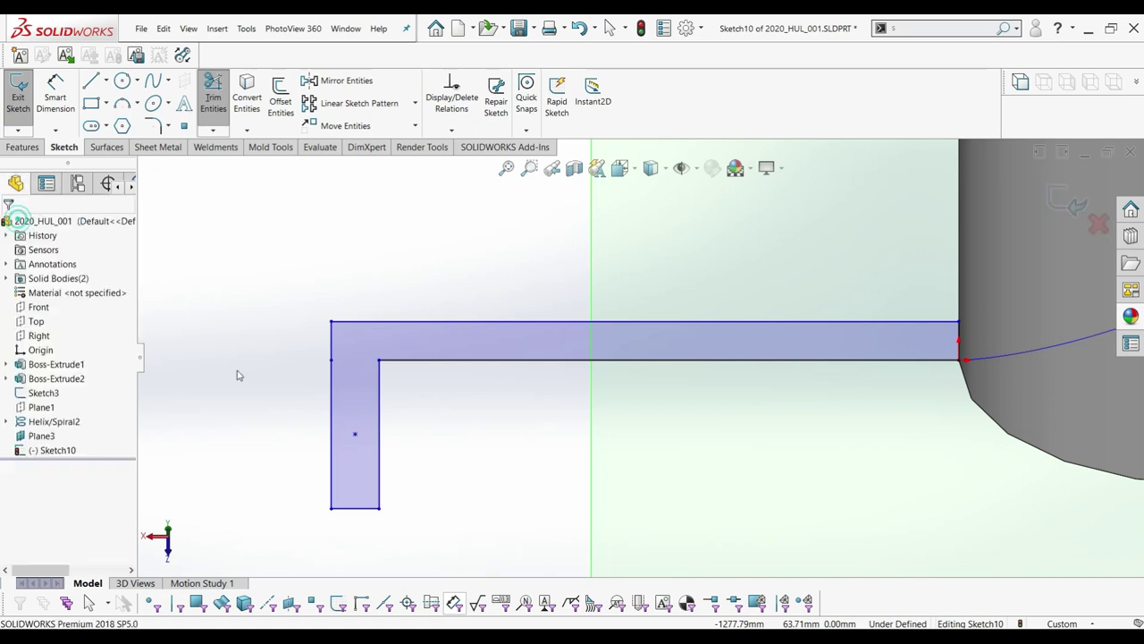
click(355, 435)
key(Delete)
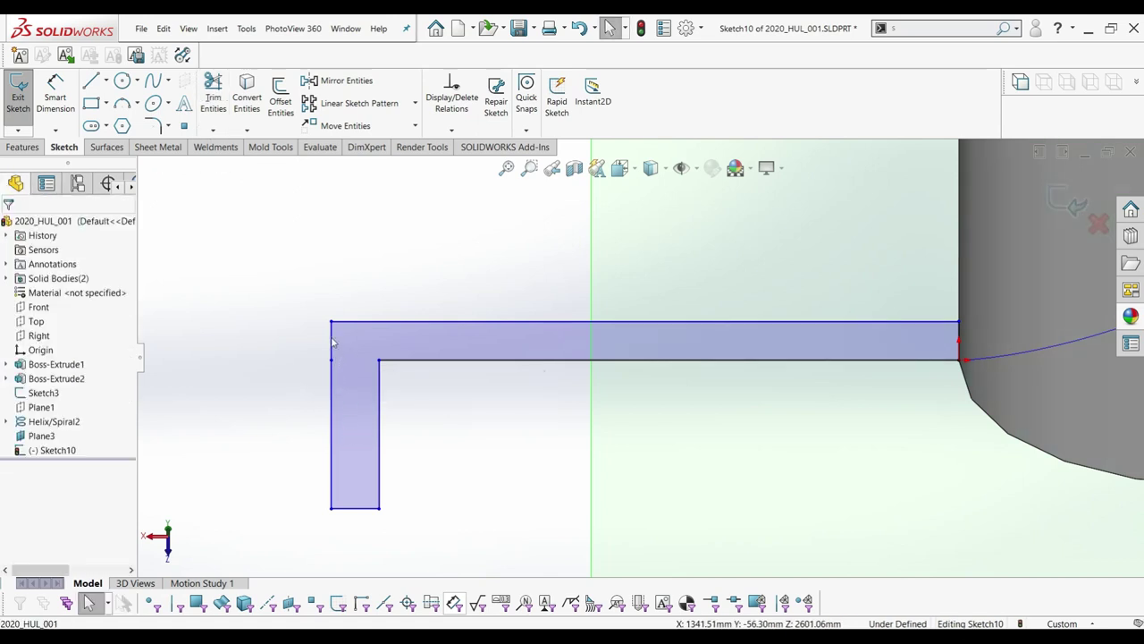
click(331, 343)
key(Delete)
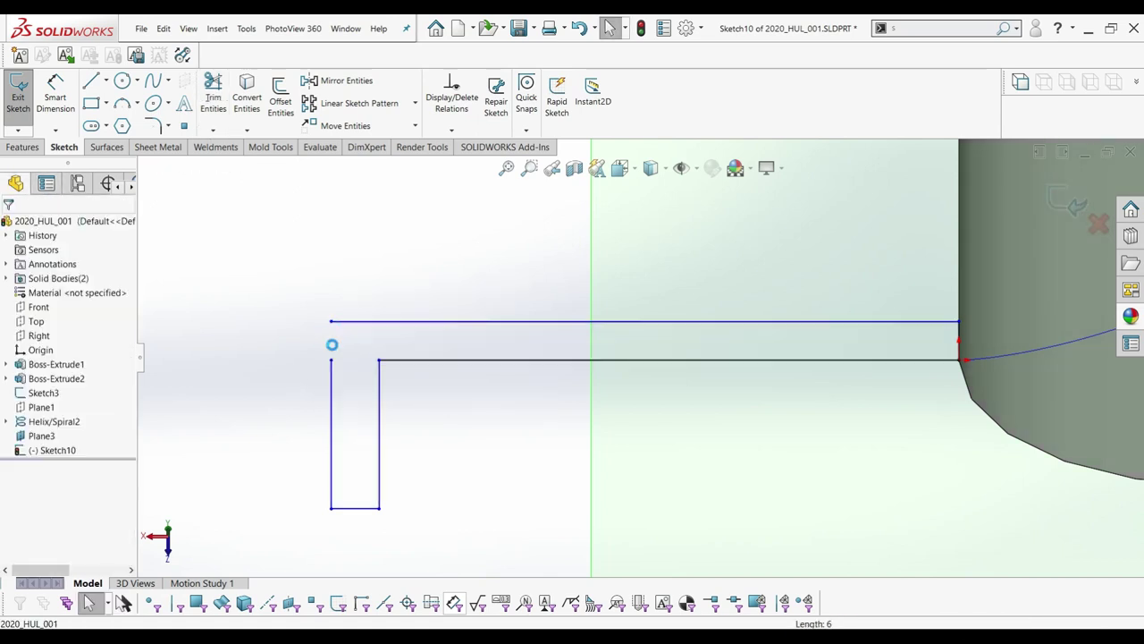
Drag the vertical leg's loose top endpoint onto the top line's end, closing the L contour.
click(331, 358)
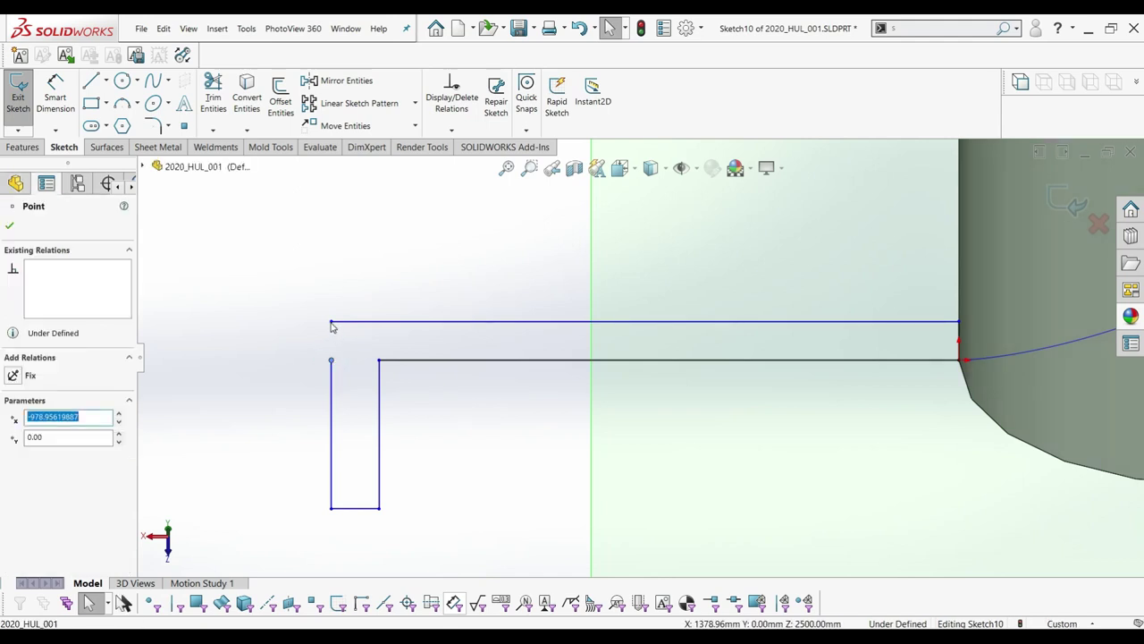
ctrl+click(331, 322)
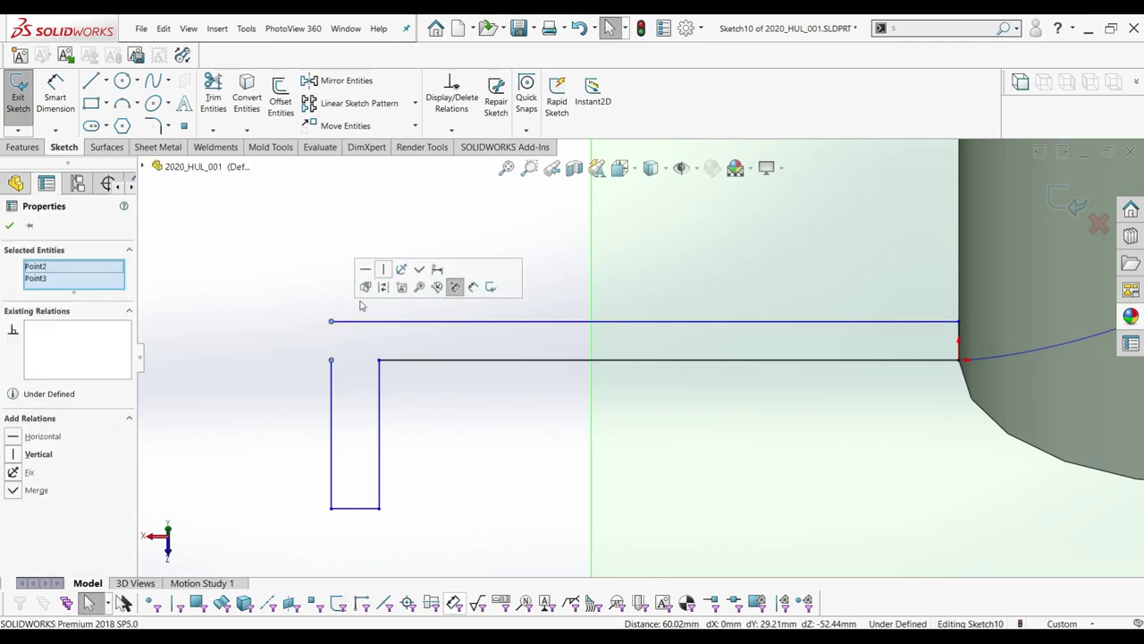
click(415, 275)
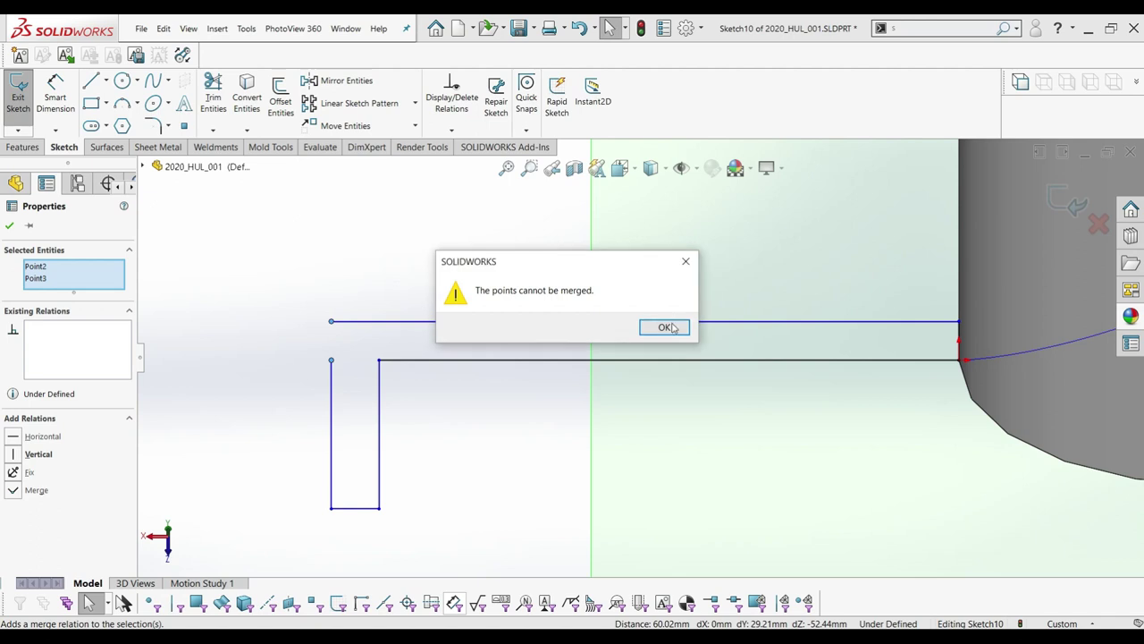
click(666, 327)
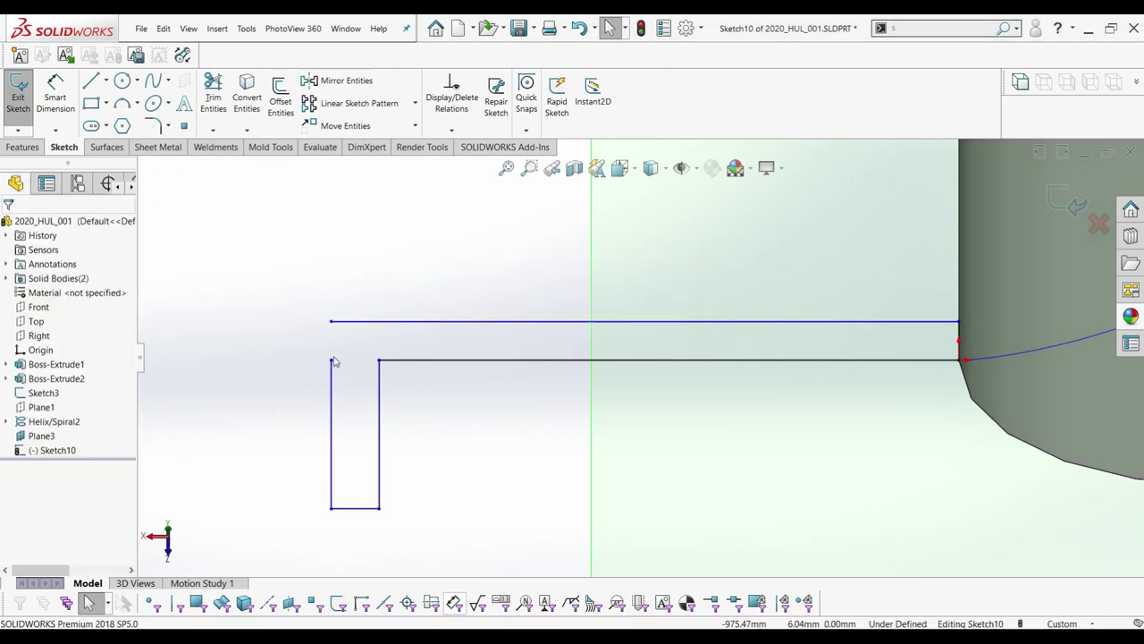
click(333, 321)
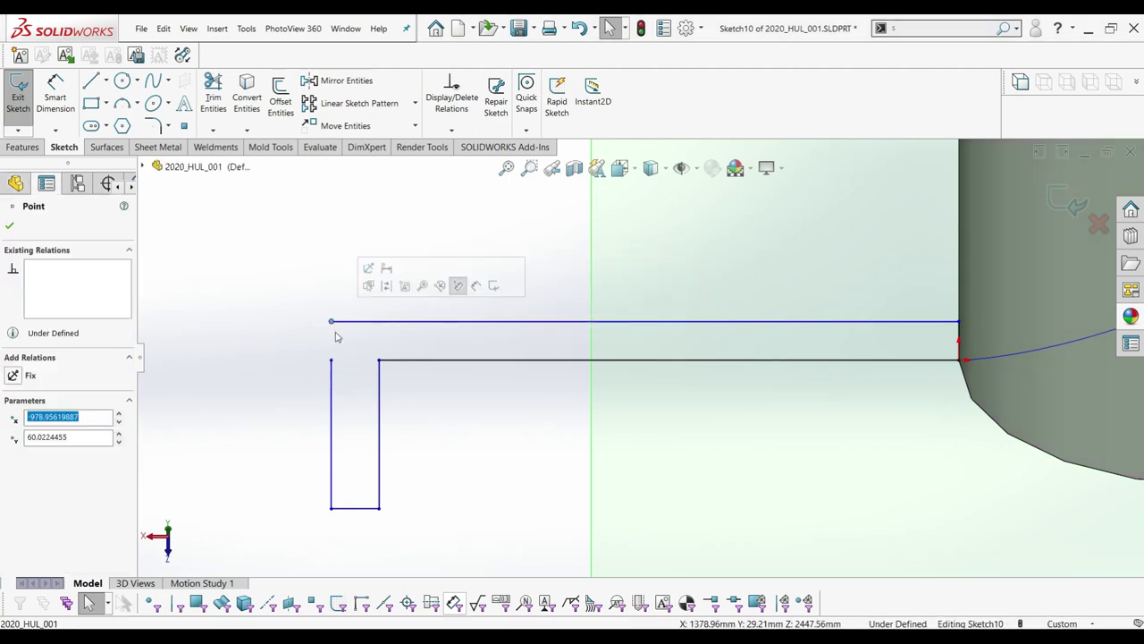
click(331, 362)
drag(332, 359, 331, 321)
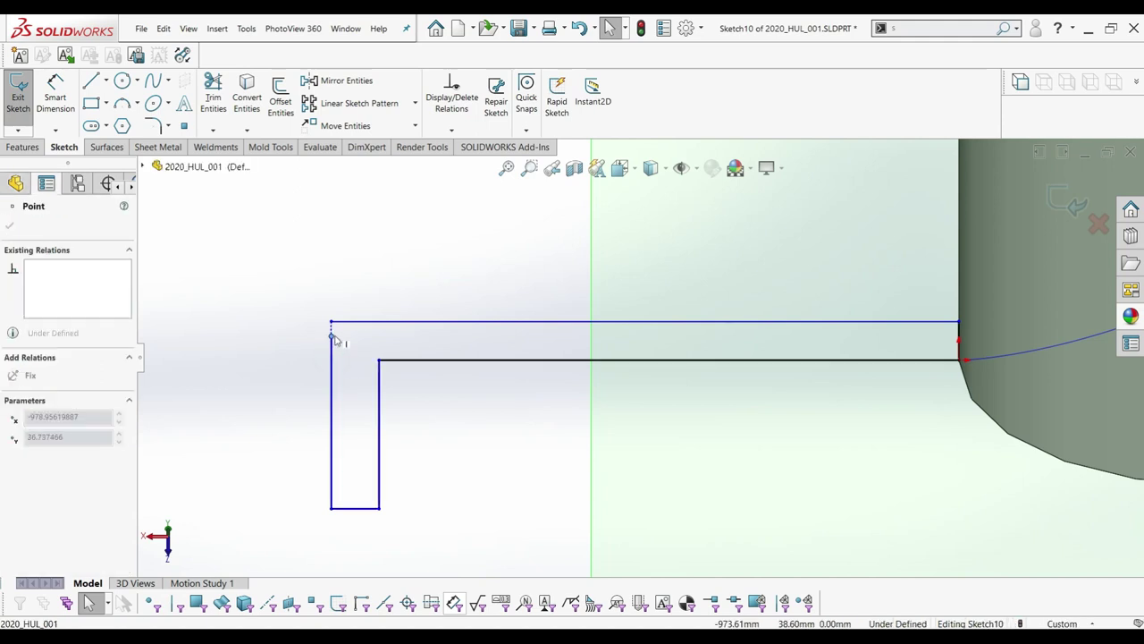
click(297, 317)
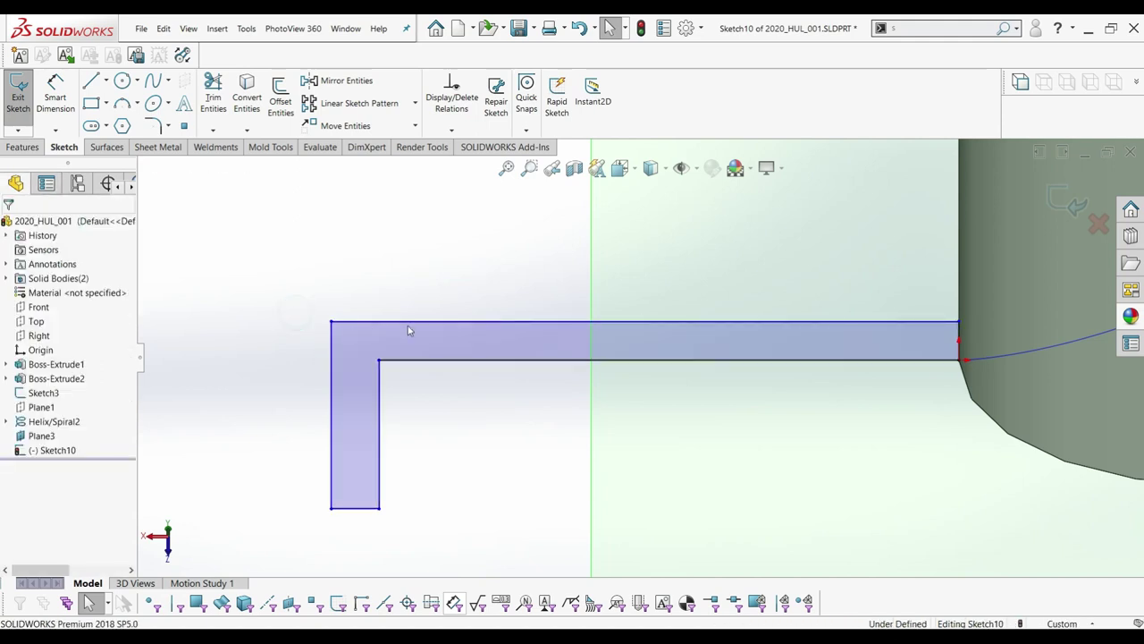
scroll(556, 353, up, 2)
click(46, 81)
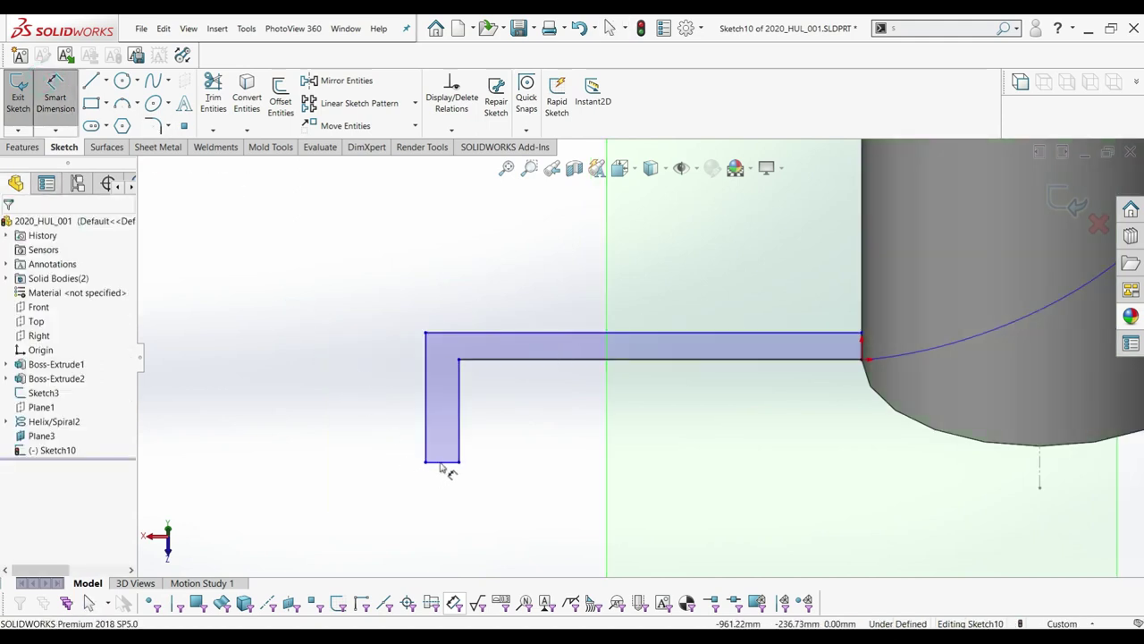
Dimension the leg width and arm thickness, first at 5 mm, then changing both to 8 mm.
click(328, 494)
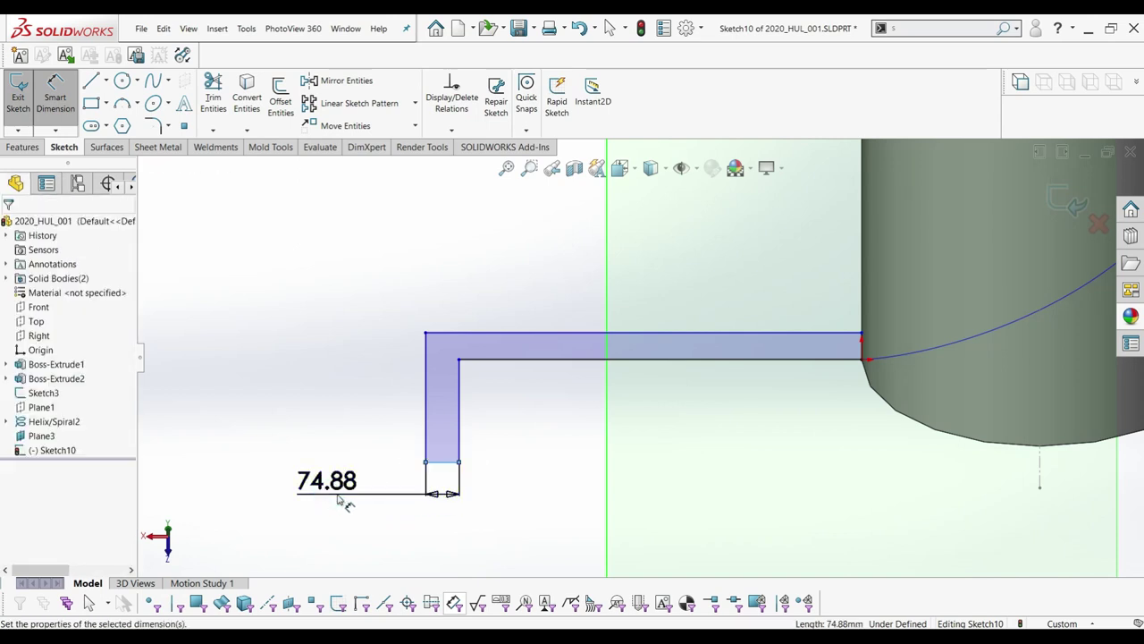
text(5.00mm)
key(Return)
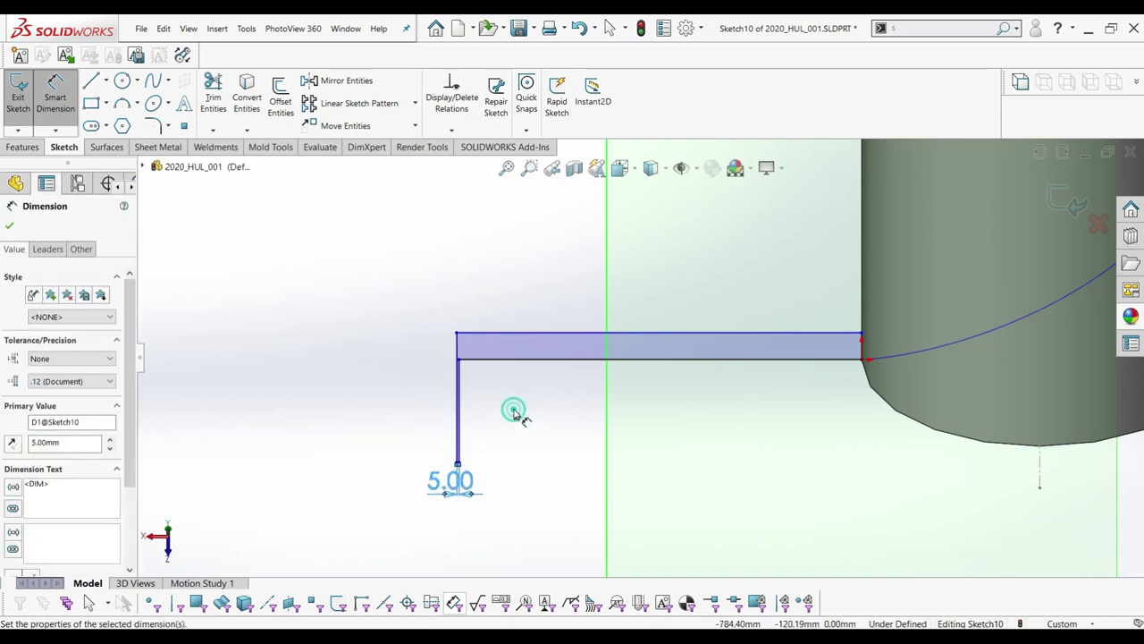
click(514, 410)
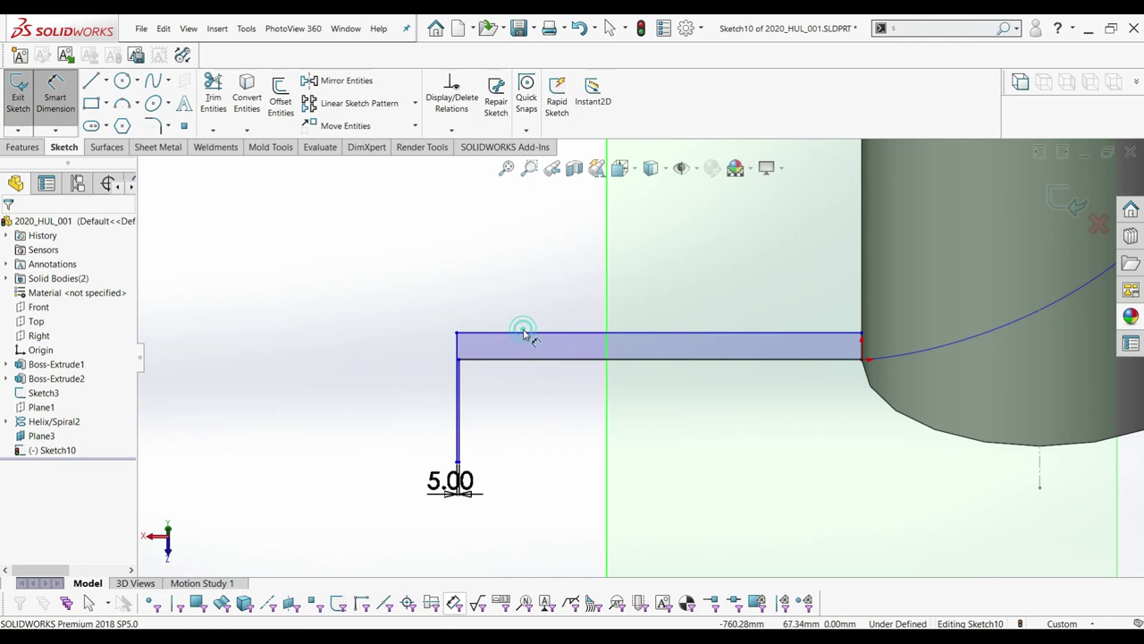
click(526, 333)
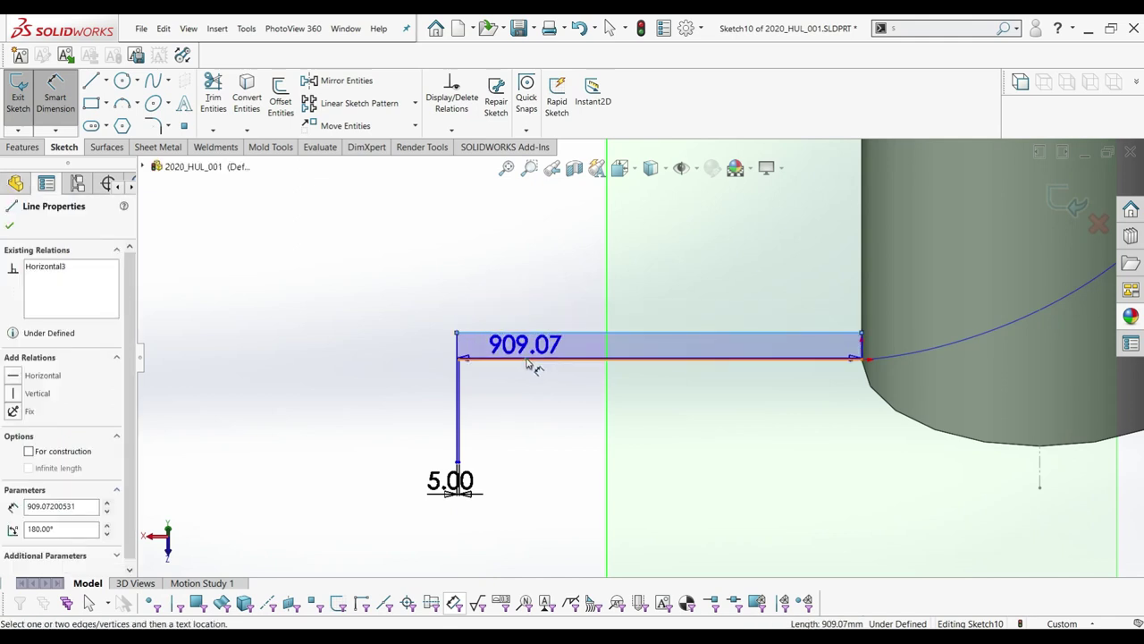
click(526, 359)
click(533, 288)
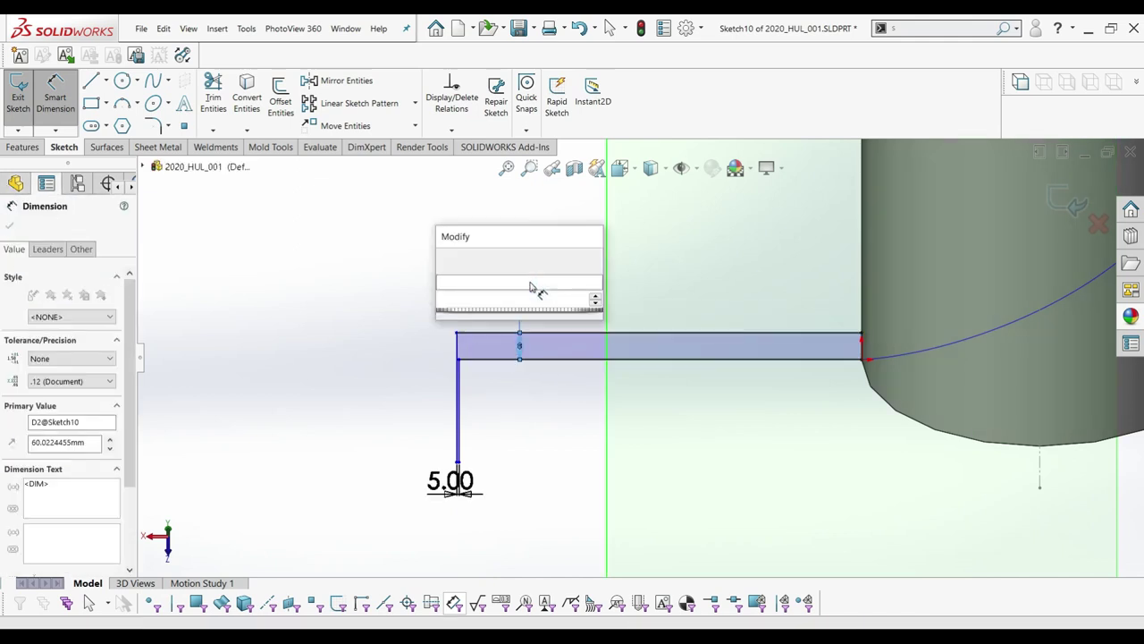
text(5)
key(Return)
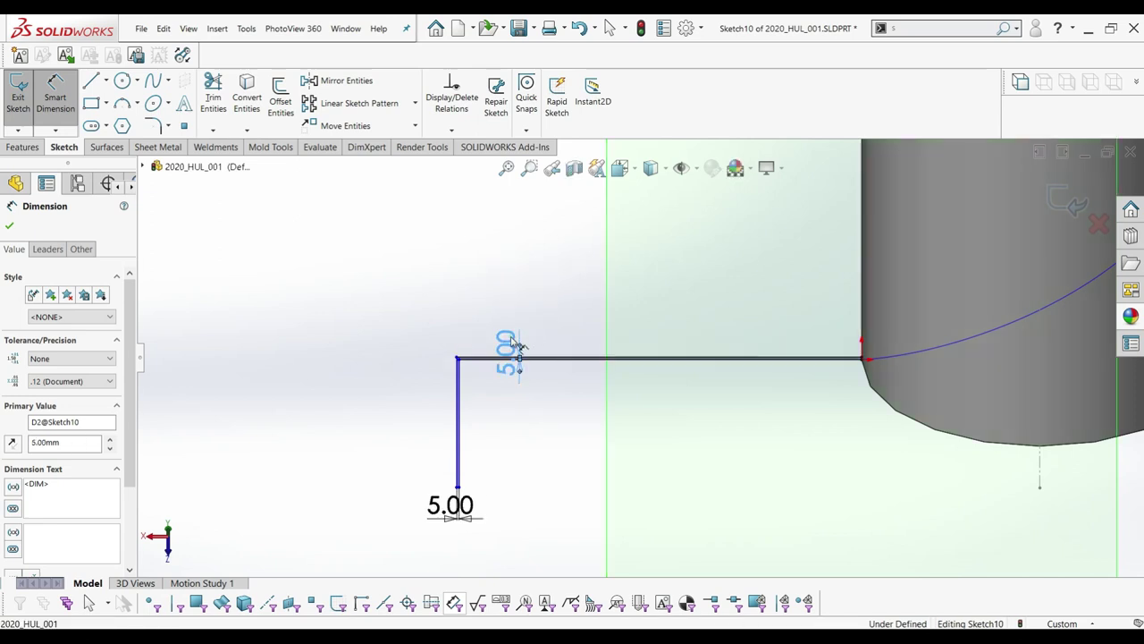
double_click(508, 344)
text(8)
key(Return)
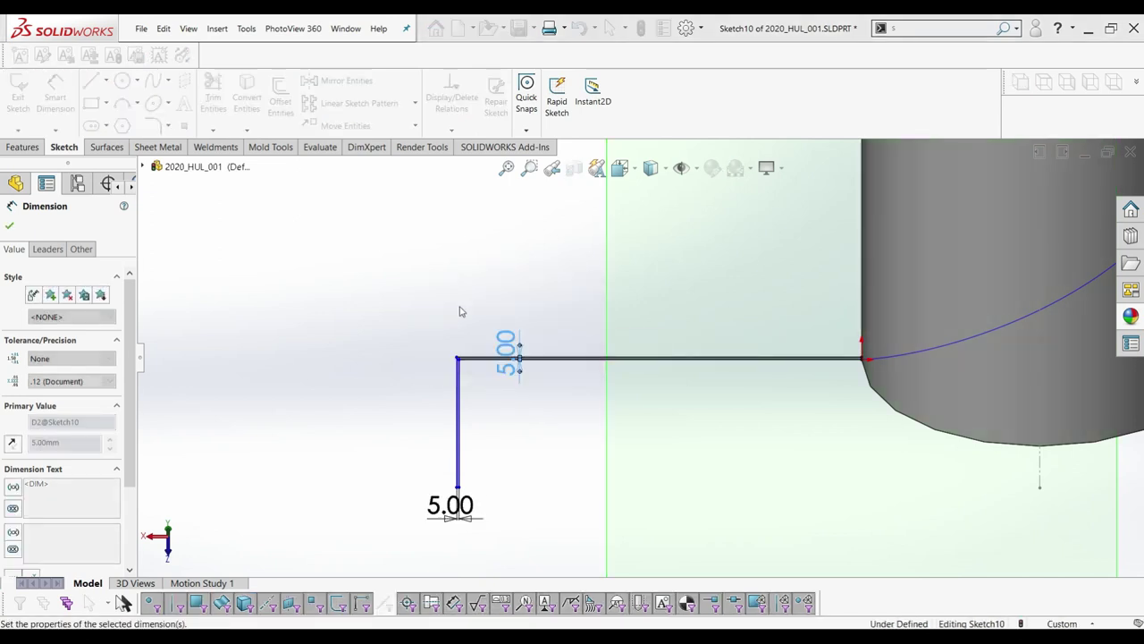
double_click(440, 505)
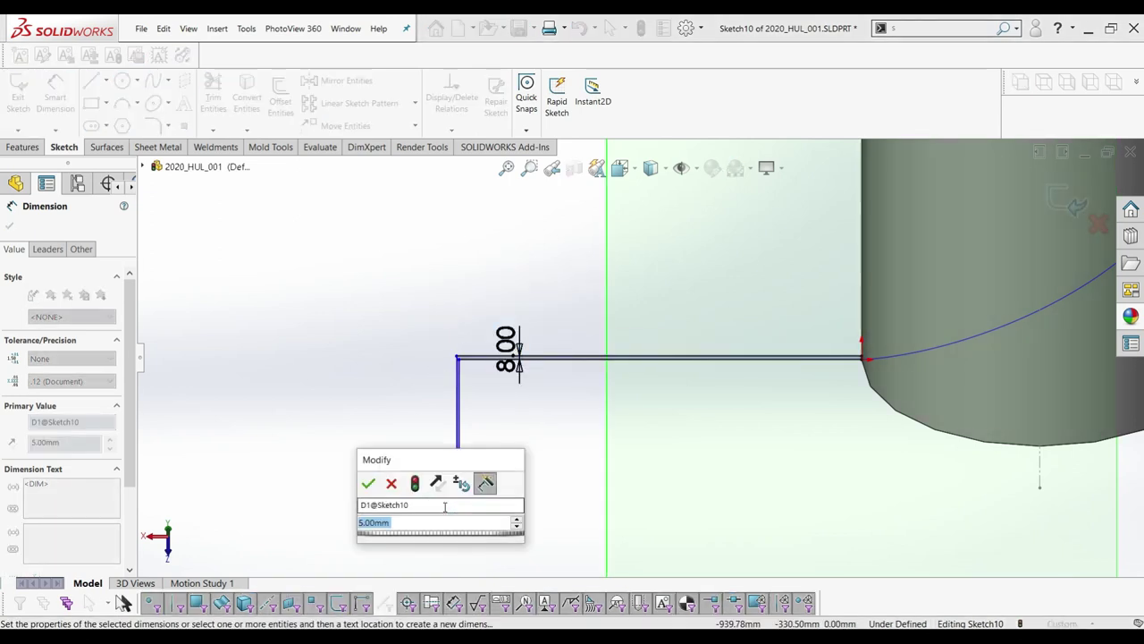
text(8)
key(Return)
Dimension the vertical leg's length to 300 mm.
click(483, 483)
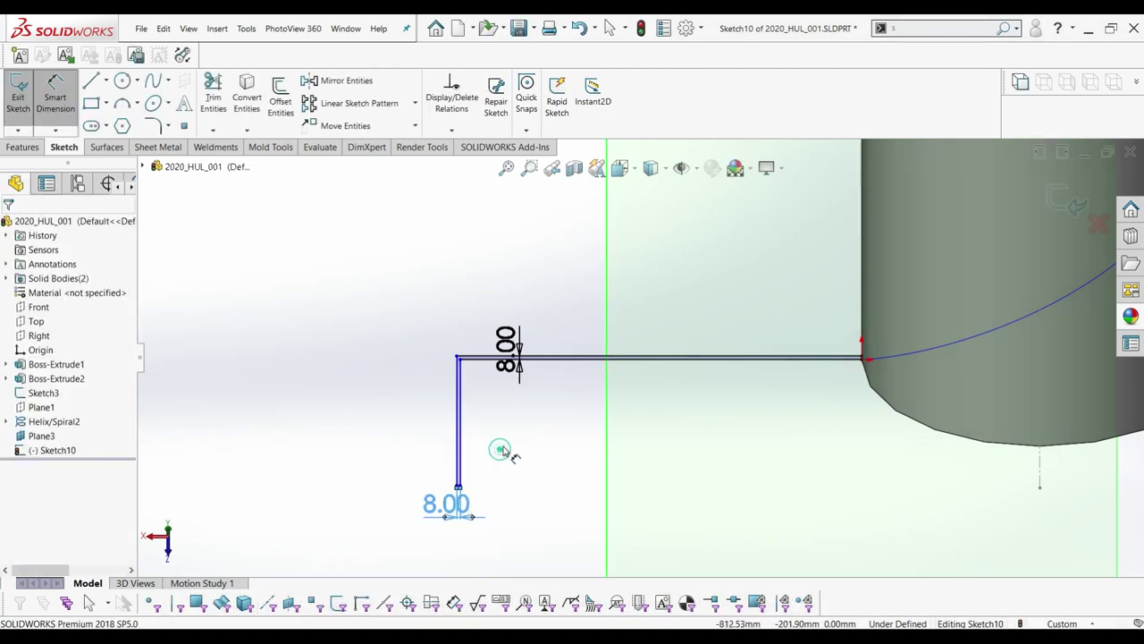
click(458, 386)
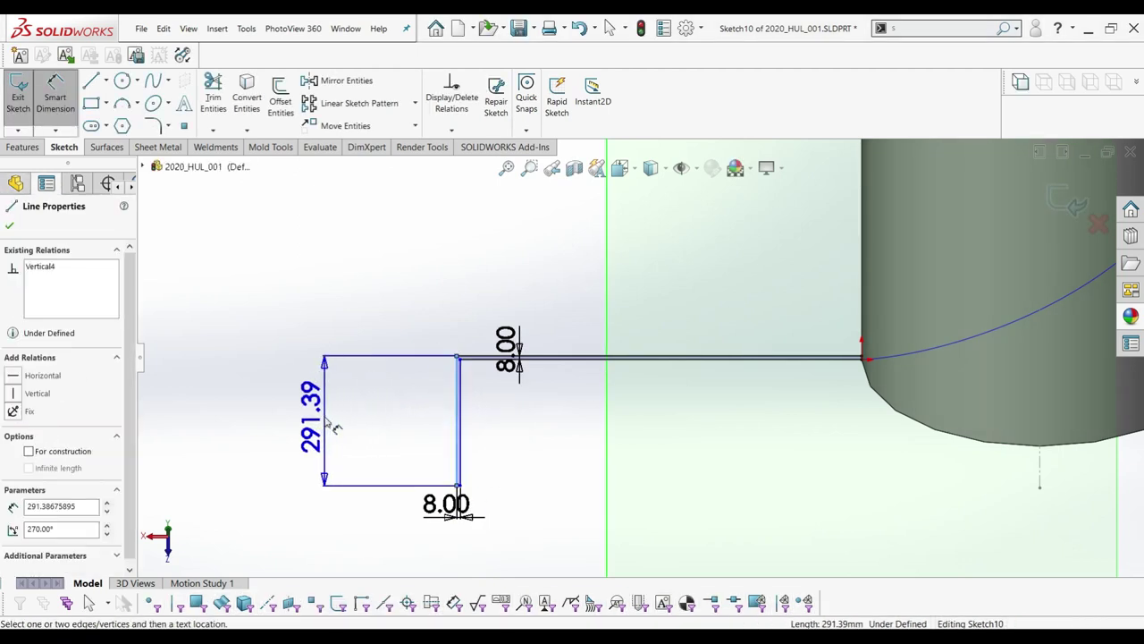
click(326, 416)
double_click(310, 416)
text(300)
key(Return)
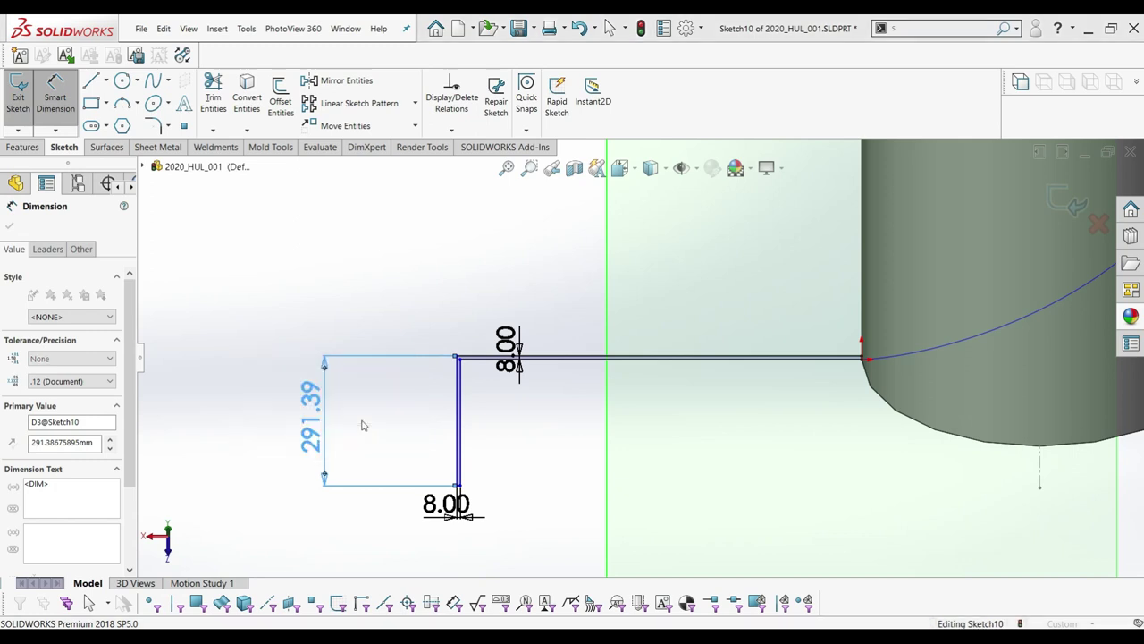
click(534, 450)
Dimension the horizontal arm at 400 mm, then change it to 500 mm.
scroll(647, 355, up, 1)
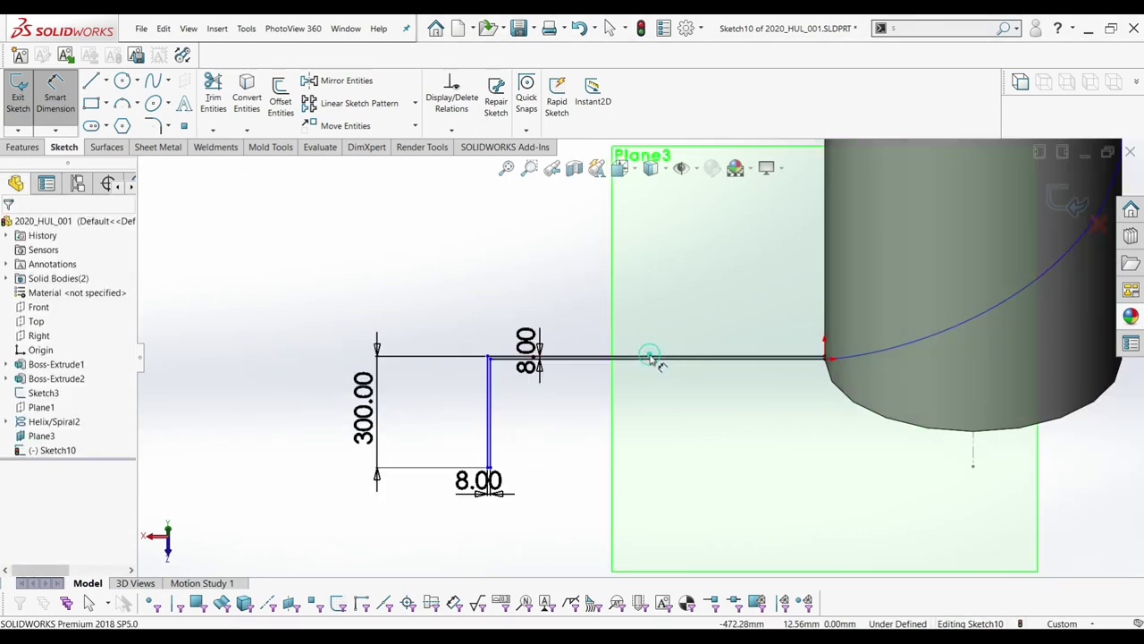
click(651, 358)
click(422, 257)
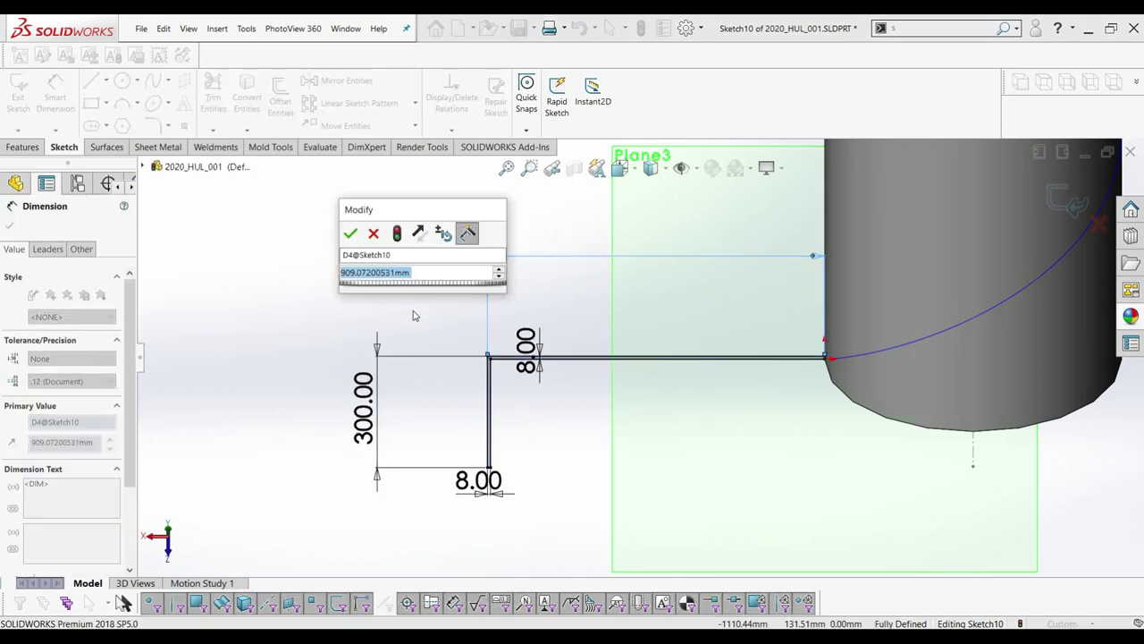
text(400)
key(Return)
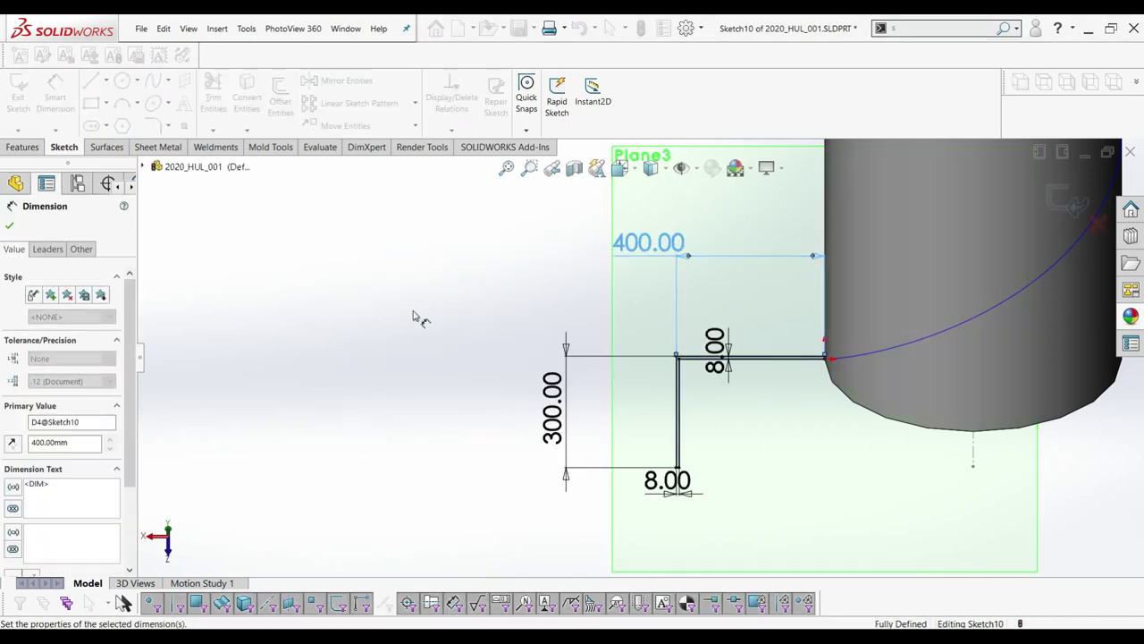
double_click(639, 256)
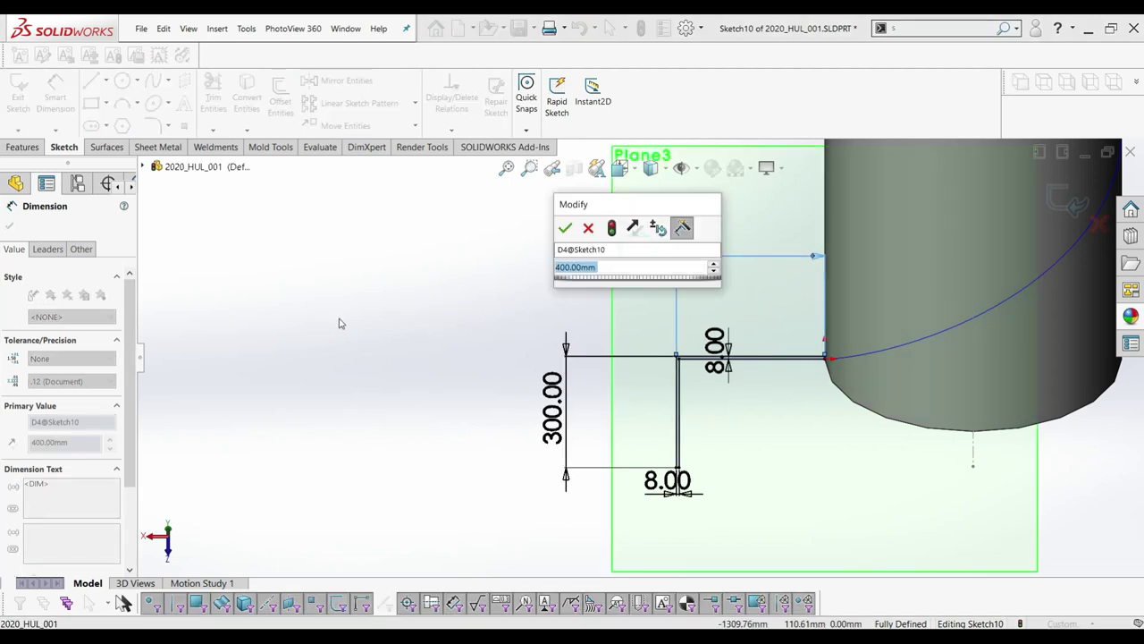
text(500)
key(Return)
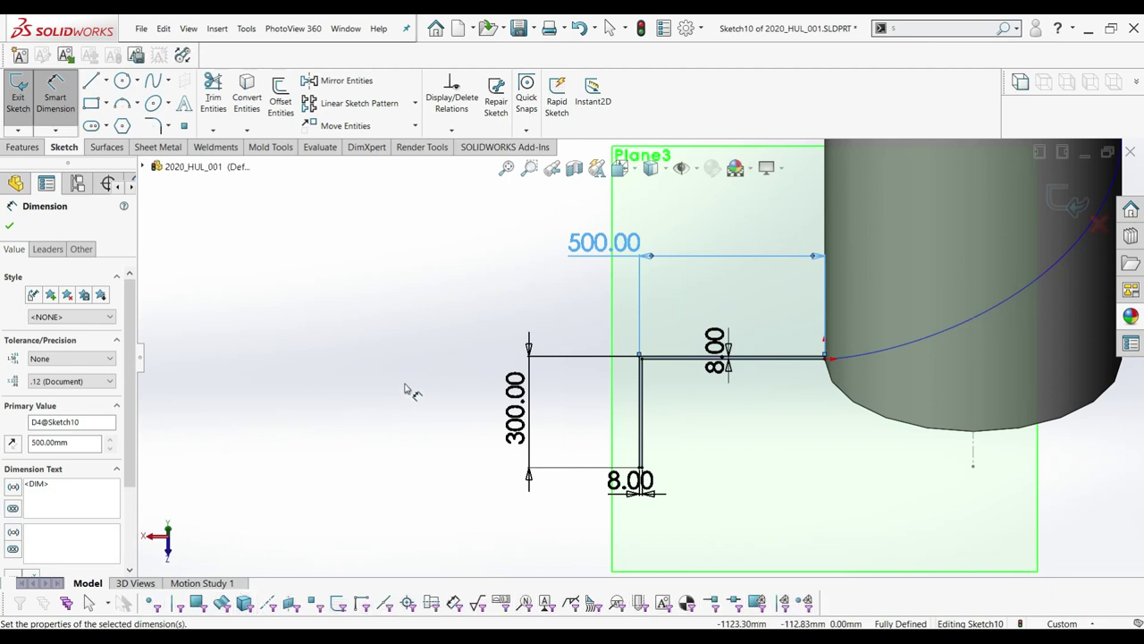
click(429, 349)
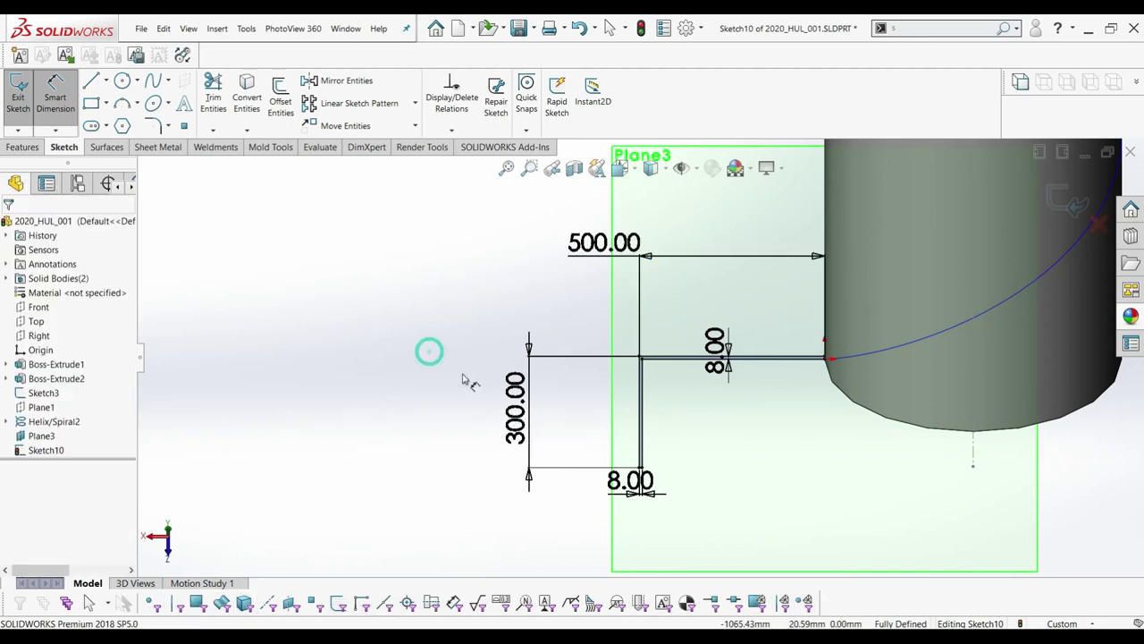
scroll(640, 349, up, 1)
Exit the sketch and sweep Sketch10's L profile along Helix/Spiral2, creating Sweep1.
click(1072, 213)
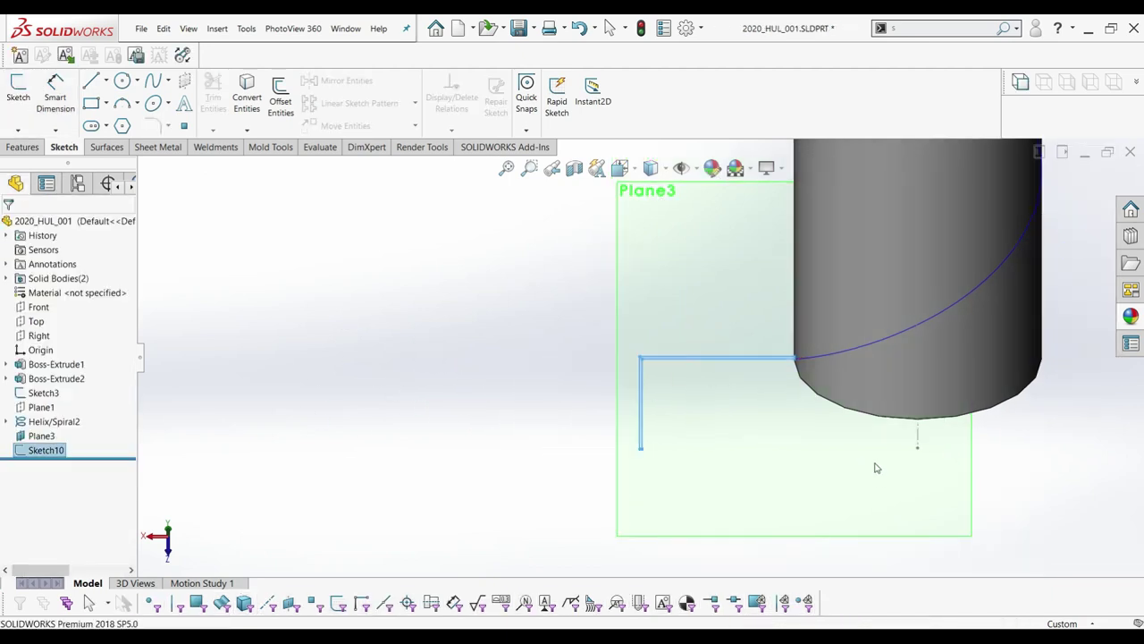
click(25, 149)
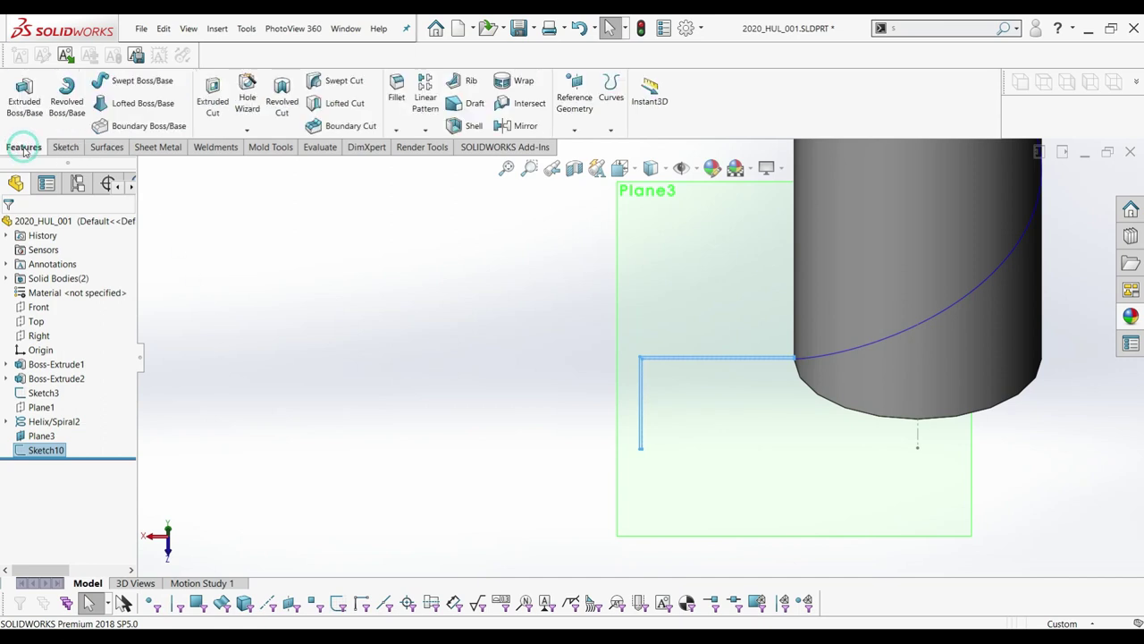
click(121, 80)
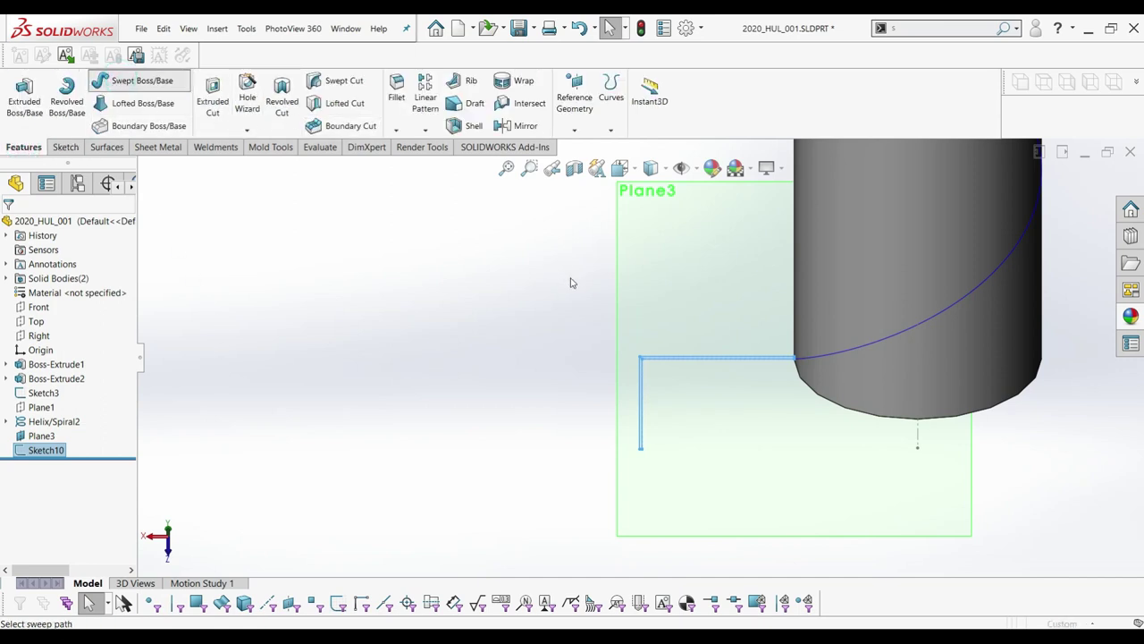
click(868, 347)
mouse_move(850, 424)
middle_down()
mouse_move(932, 367)
mouse_move(682, 549)
mouse_move(630, 510)
middle_up()
scroll(682, 549, down, 3)
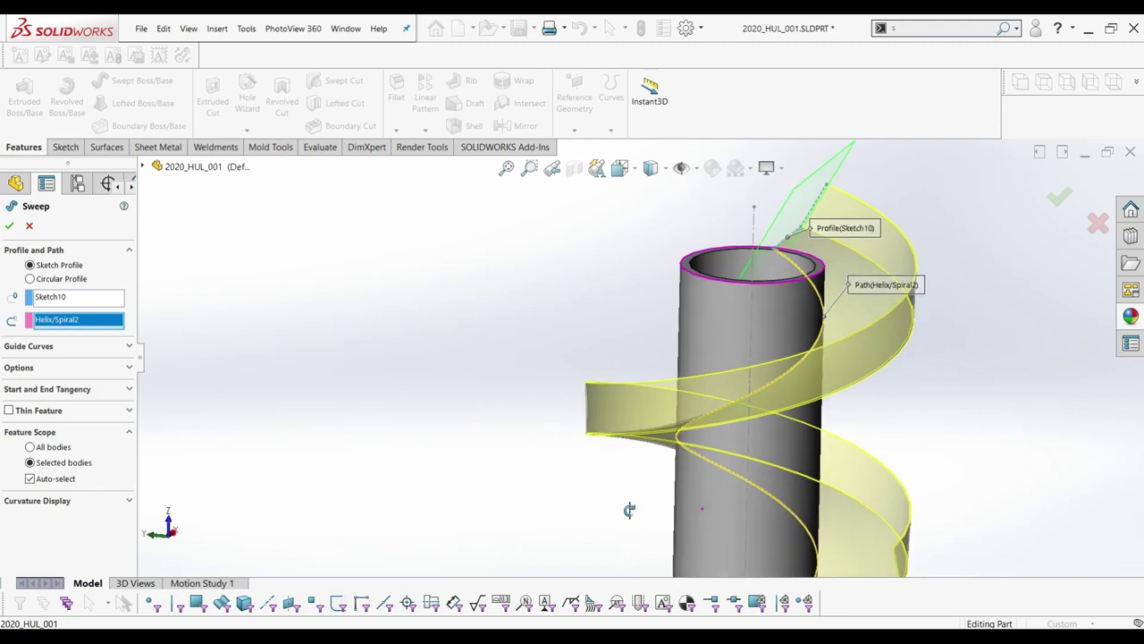
scroll(629, 510, up, 3)
scroll(630, 510, up, 2)
scroll(629, 510, down, 2)
mouse_move(629, 510)
middle_down()
mouse_move(599, 406)
mouse_move(625, 559)
mouse_move(618, 408)
mouse_move(768, 429)
mouse_move(736, 452)
mouse_move(621, 464)
mouse_move(610, 544)
mouse_move(626, 492)
mouse_move(653, 465)
middle_up()
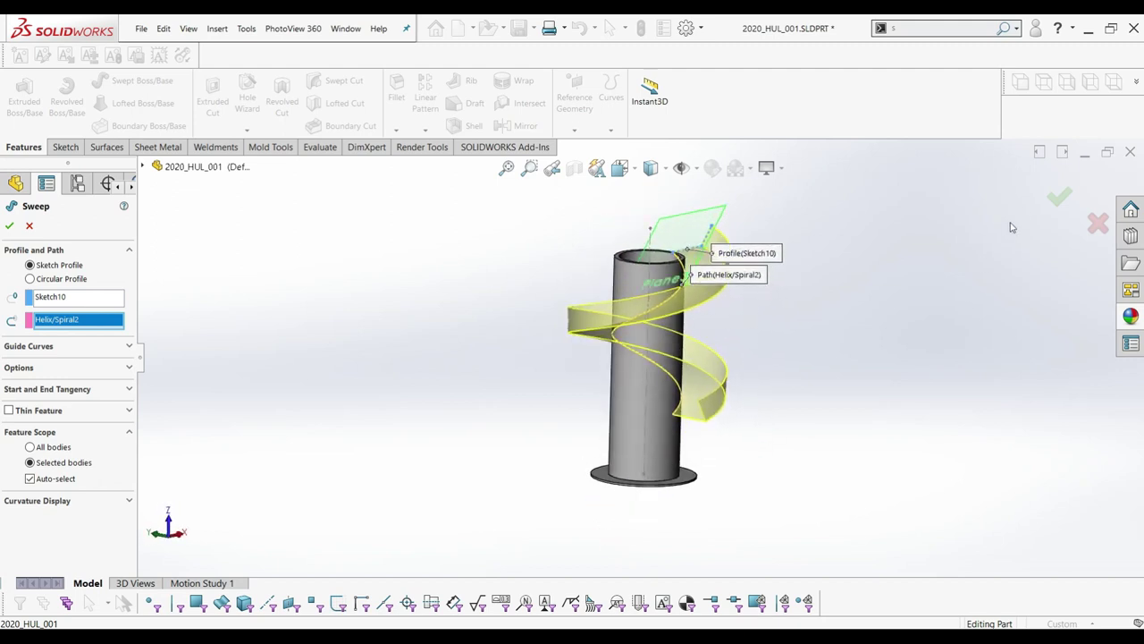
key(Return)
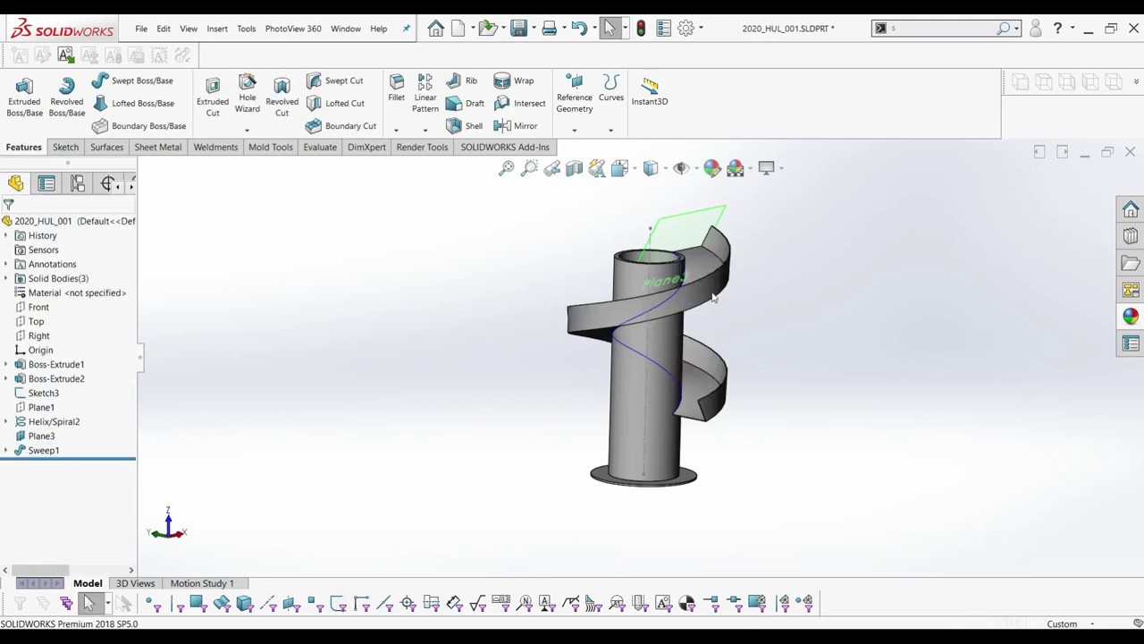
Start a sketch on the tube's top ring face and convert its edges into the sketch.
scroll(679, 360, down, 2)
scroll(679, 360, down, 1)
middle_drag(680, 360, 640, 364)
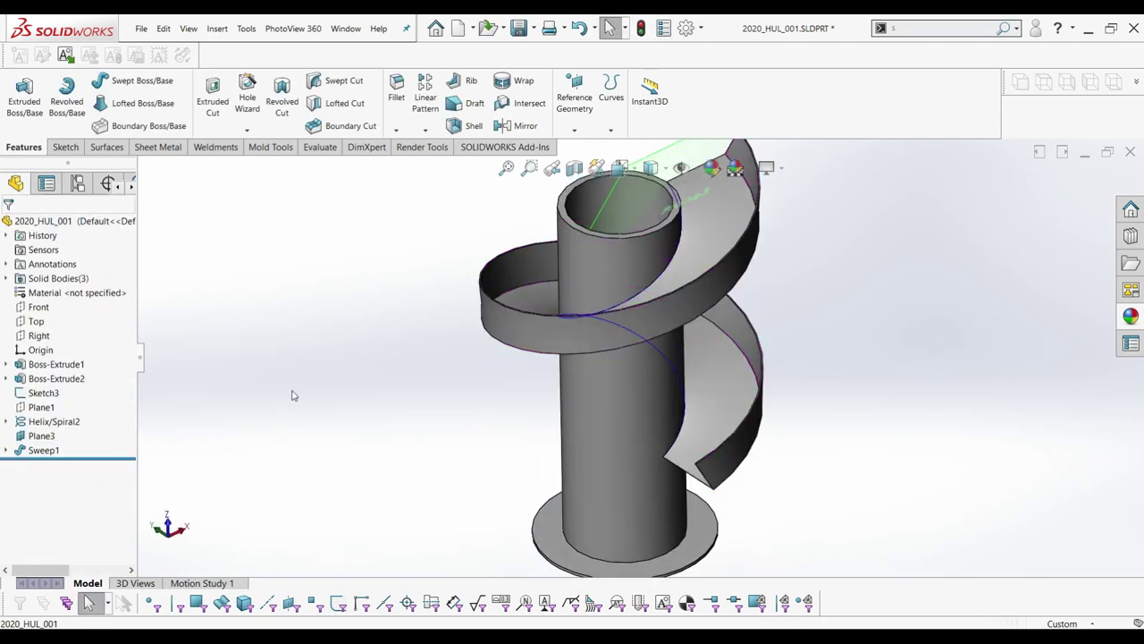
click(49, 422)
click(188, 427)
key(f)
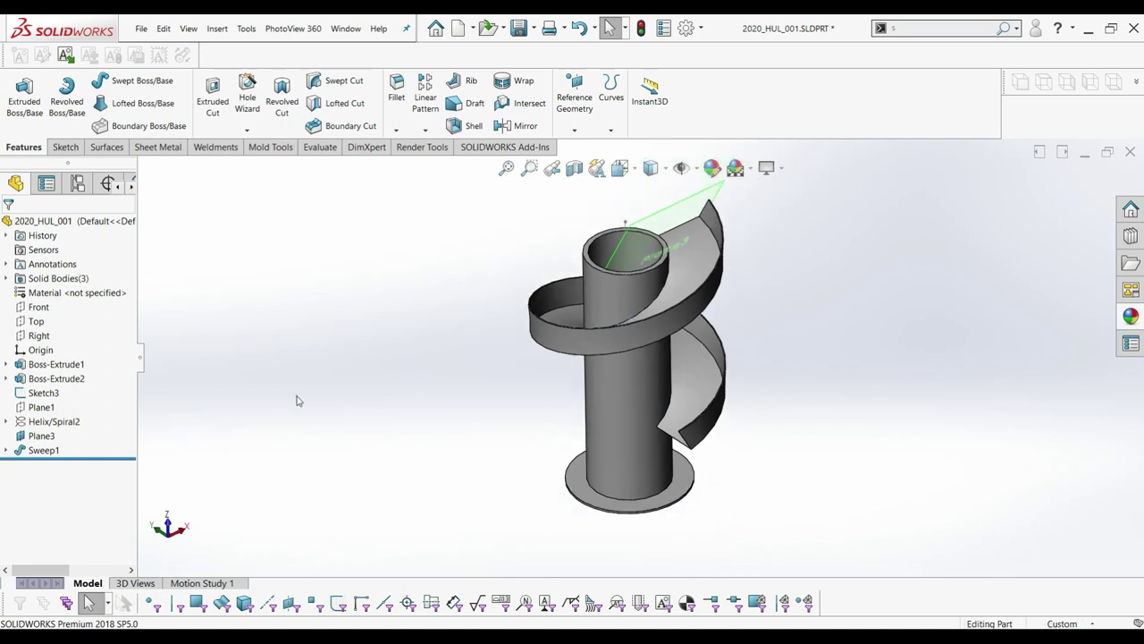
scroll(631, 328, down, 2)
middle_drag(631, 328, 696, 364)
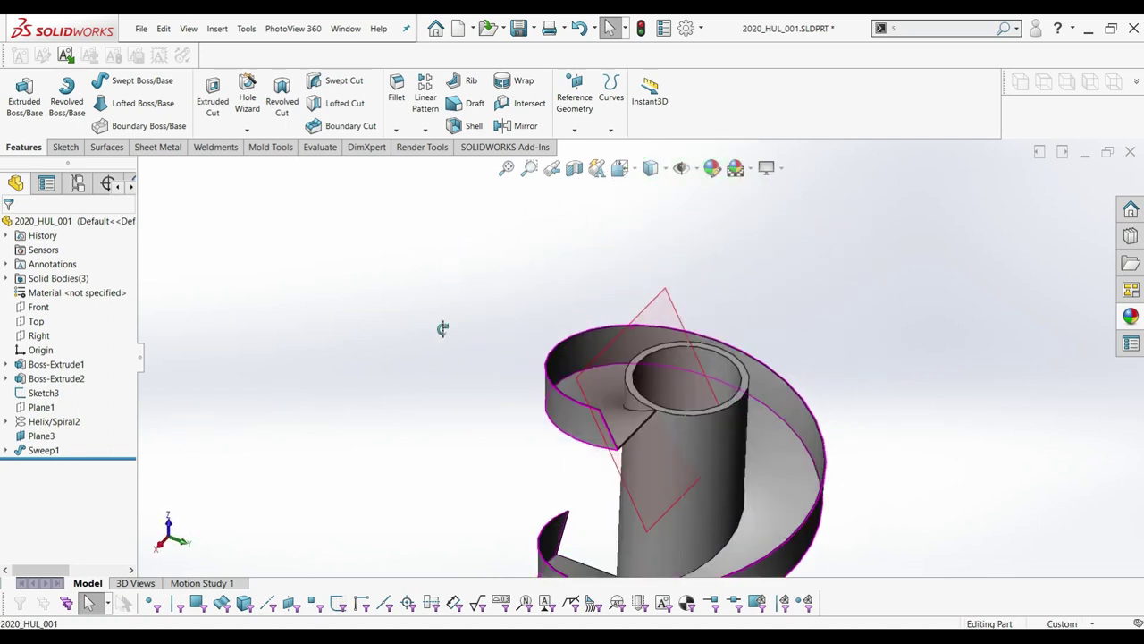
scroll(695, 364, down, 2)
scroll(696, 364, down, 1)
click(696, 345)
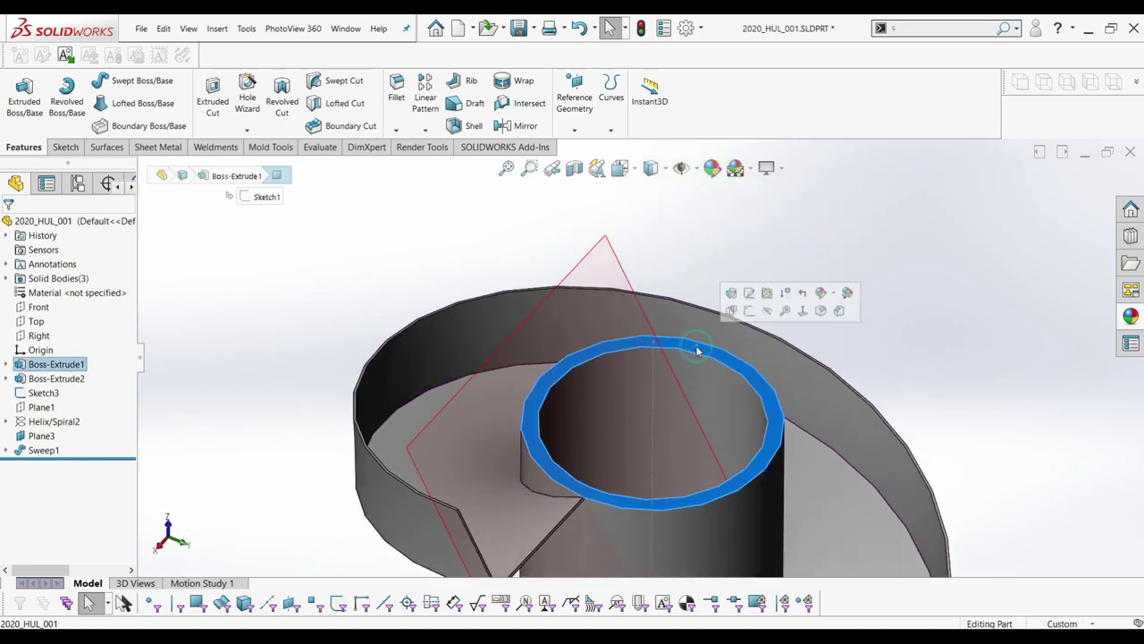
click(17, 107)
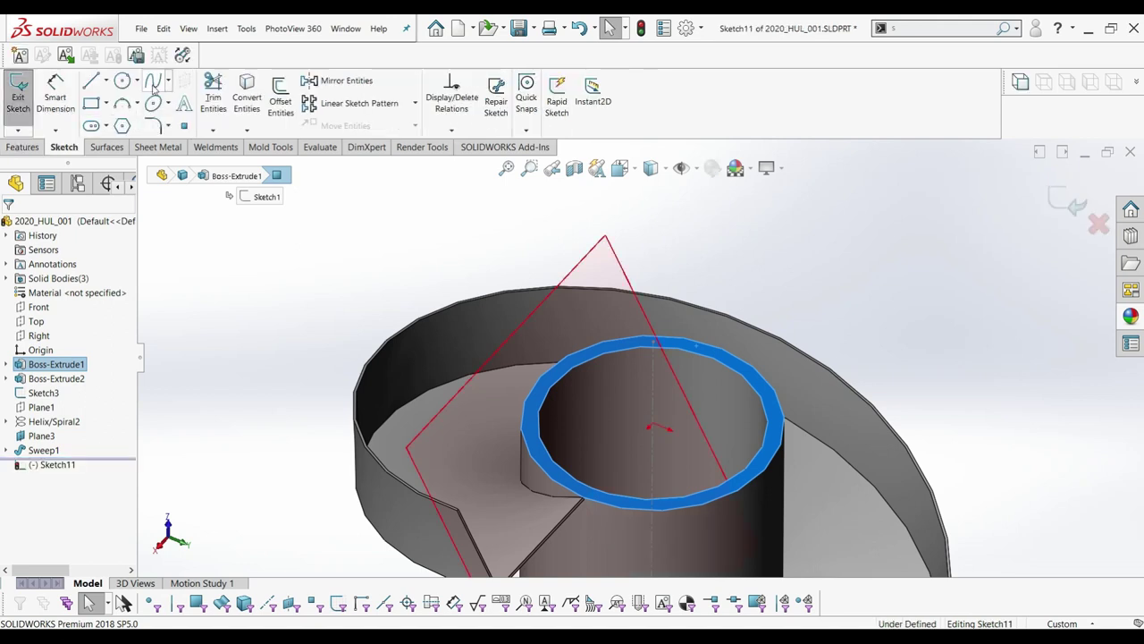
click(247, 97)
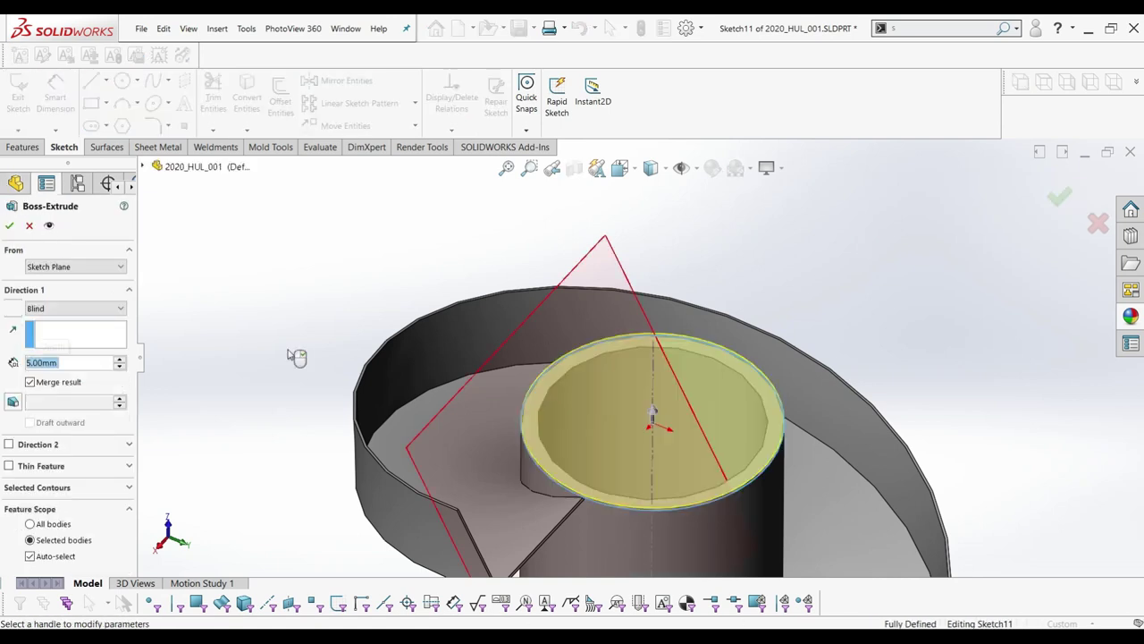
Extrude the rim 5 mm as a separate, unmerged cap body, then select Plane3.
click(31, 382)
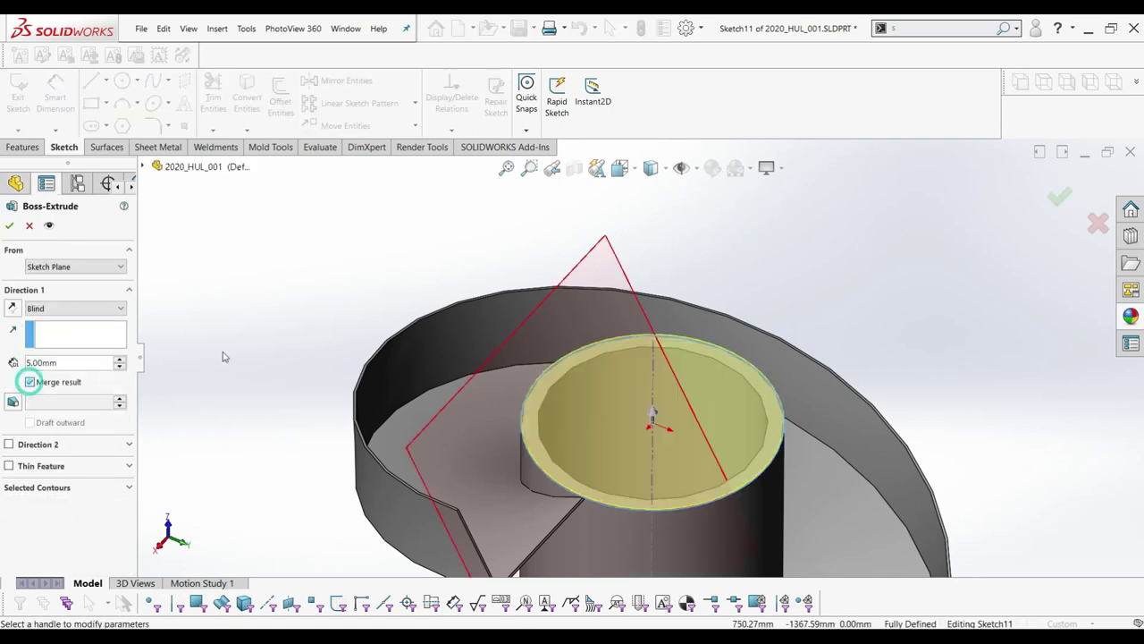
click(9, 226)
mouse_move(301, 260)
middle_down()
mouse_move(830, 289)
mouse_move(674, 422)
mouse_move(656, 295)
middle_up()
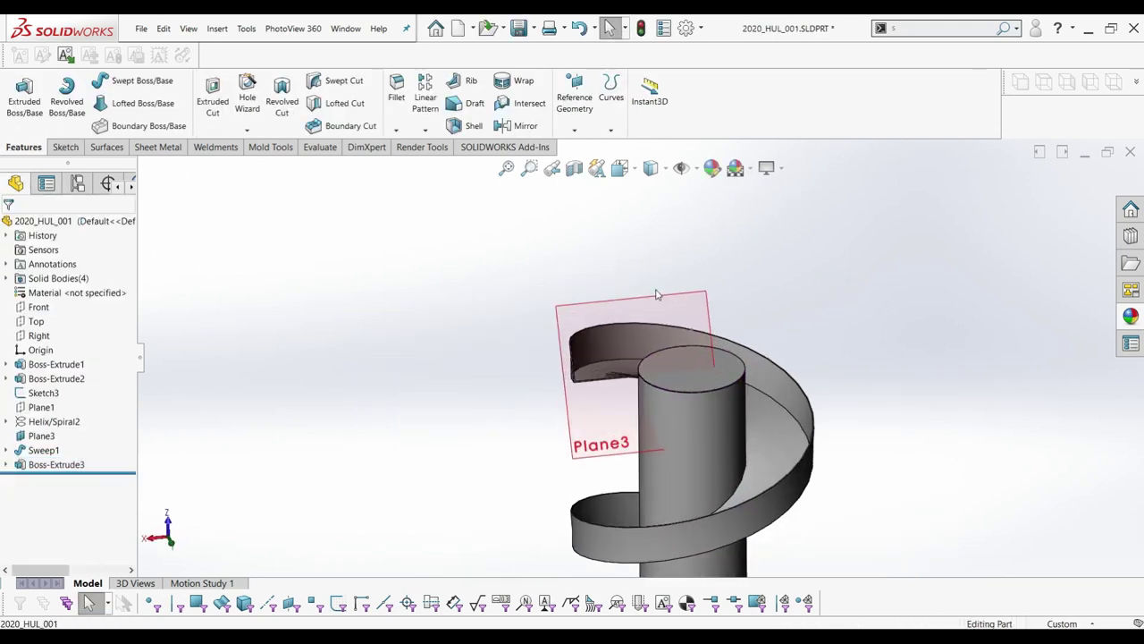
click(655, 309)
click(732, 265)
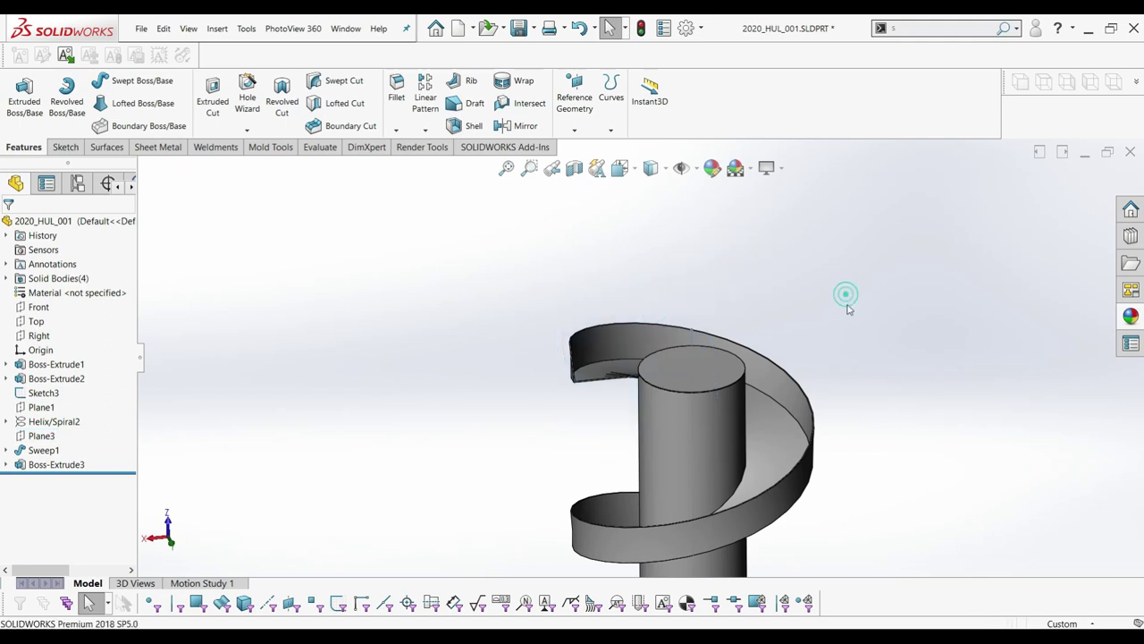
scroll(637, 357, down, 3)
mouse_move(663, 494)
middle_down()
mouse_move(472, 444)
mouse_move(439, 363)
mouse_move(525, 394)
mouse_move(531, 414)
mouse_move(492, 385)
mouse_move(481, 430)
middle_up()
scroll(603, 331, up, 3)
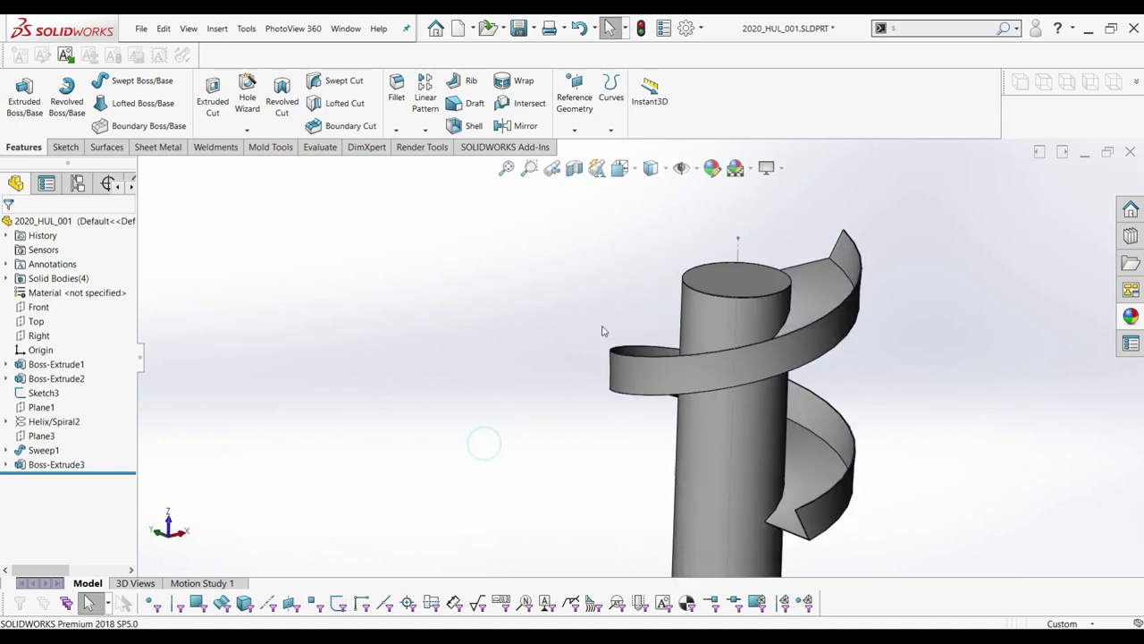
click(738, 250)
click(694, 248)
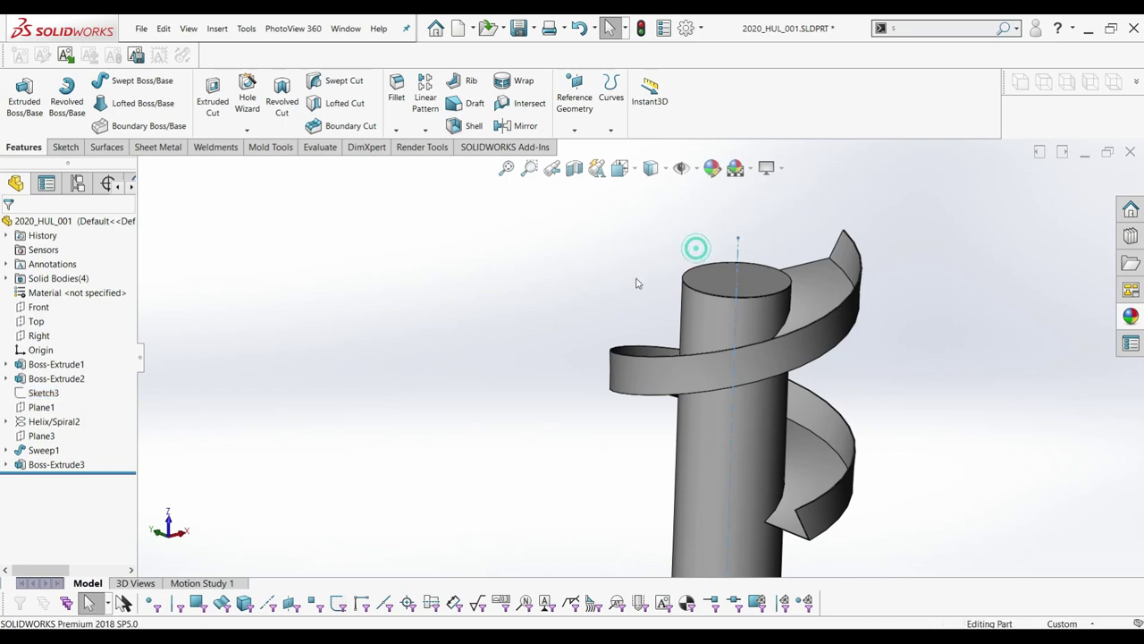
scroll(628, 288, up, 3)
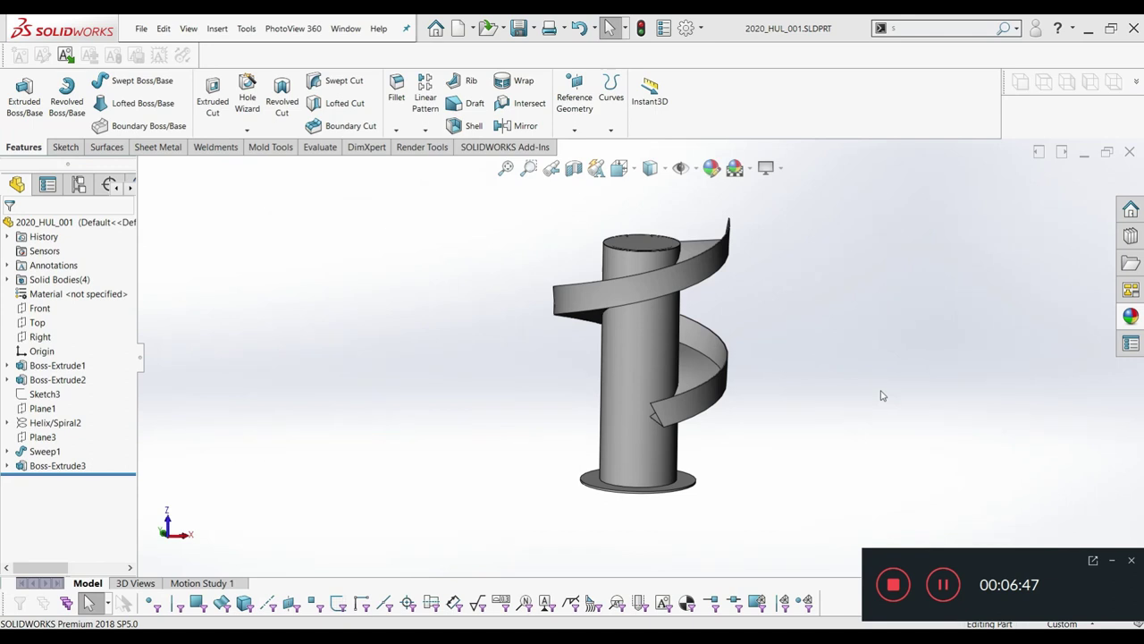
click(1113, 561)
scroll(633, 309, down, 3)
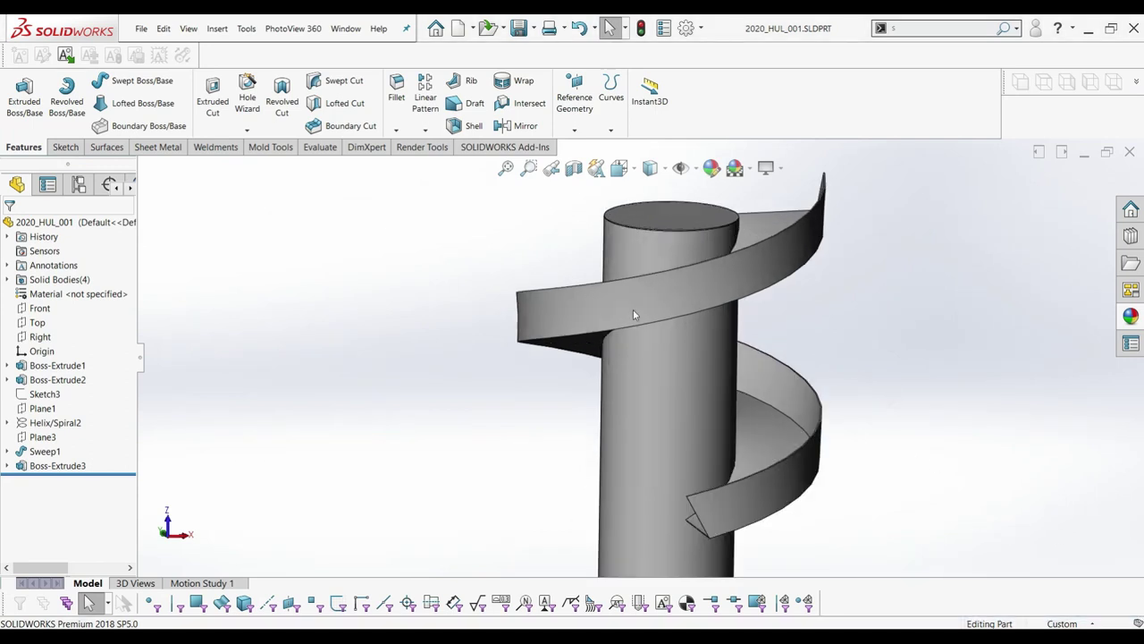
Make Boss-Extrude1 yellow, adding the top cap and bottom flange to the same appearance.
click(634, 396)
click(758, 340)
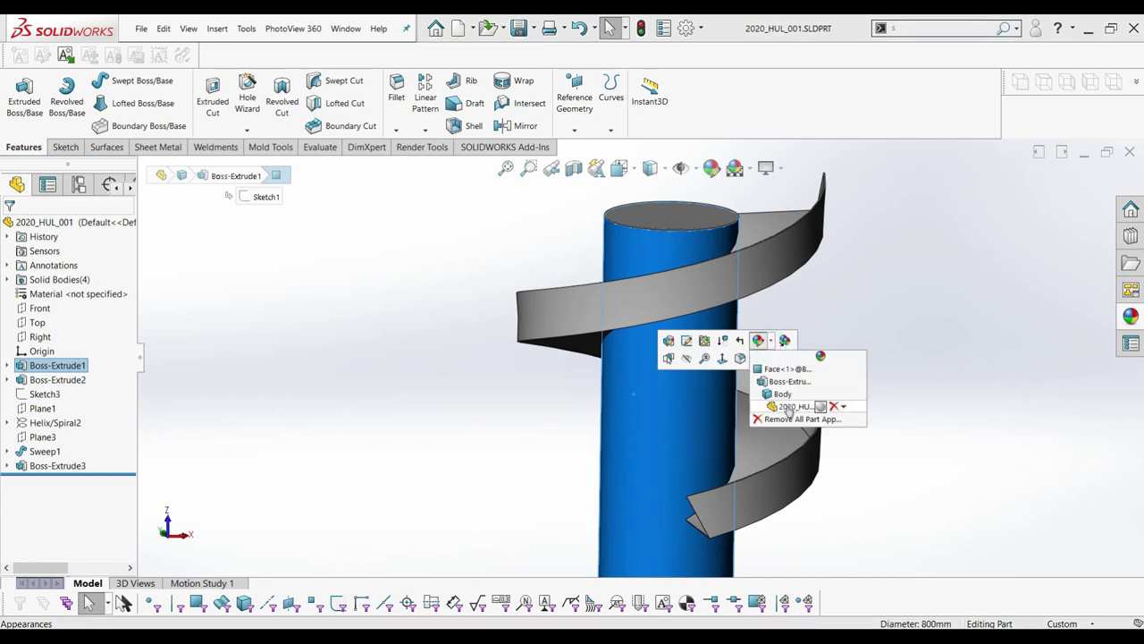
click(780, 393)
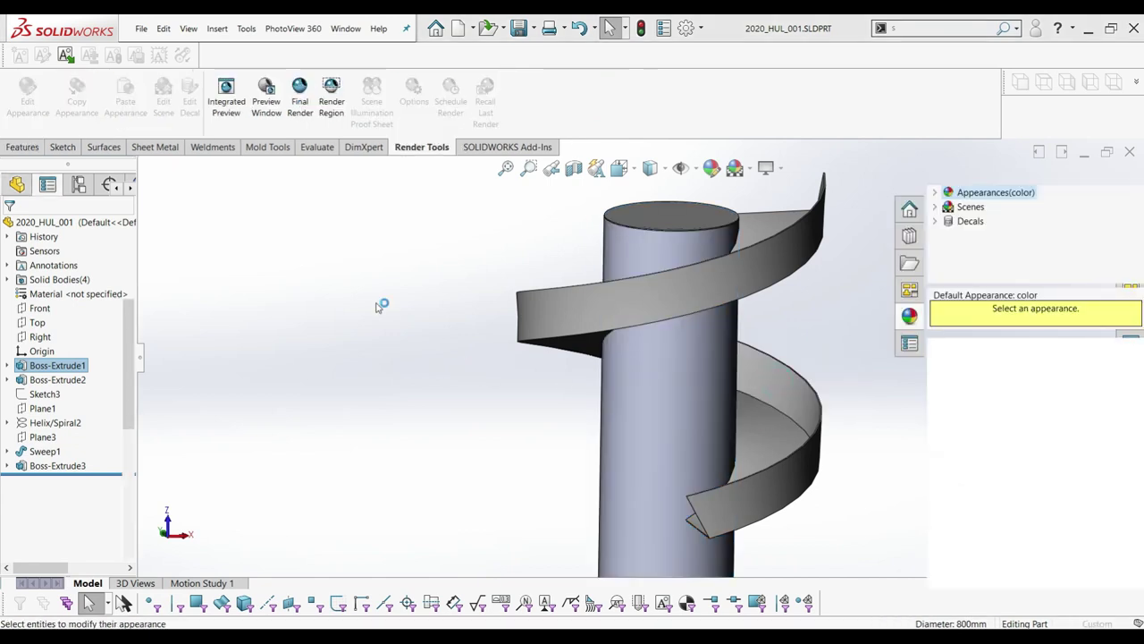
key(f)
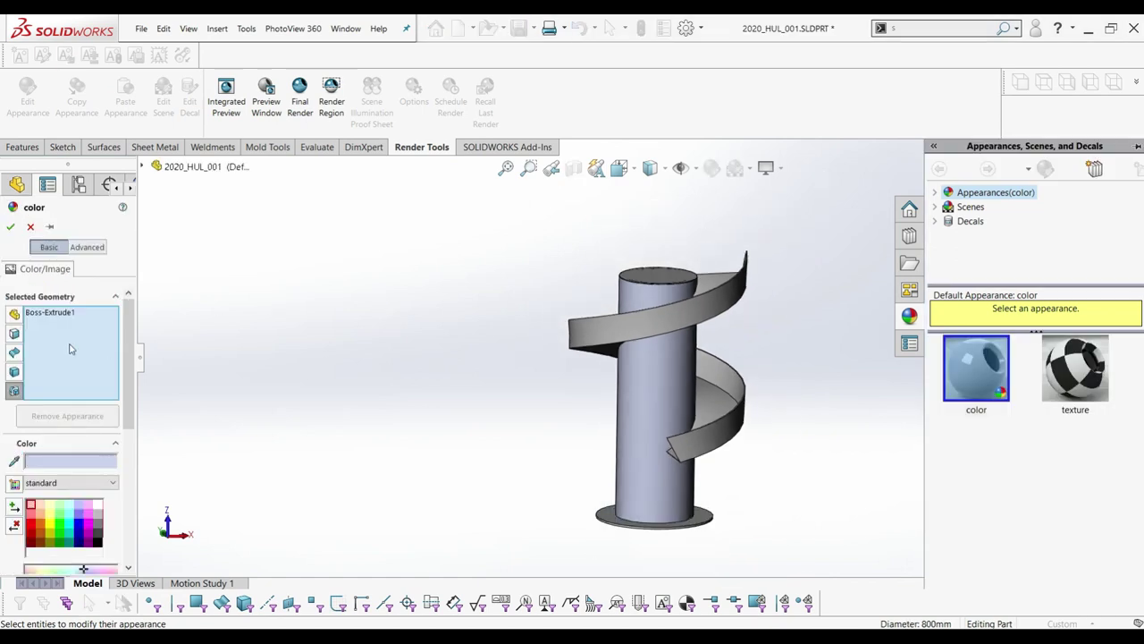
click(52, 521)
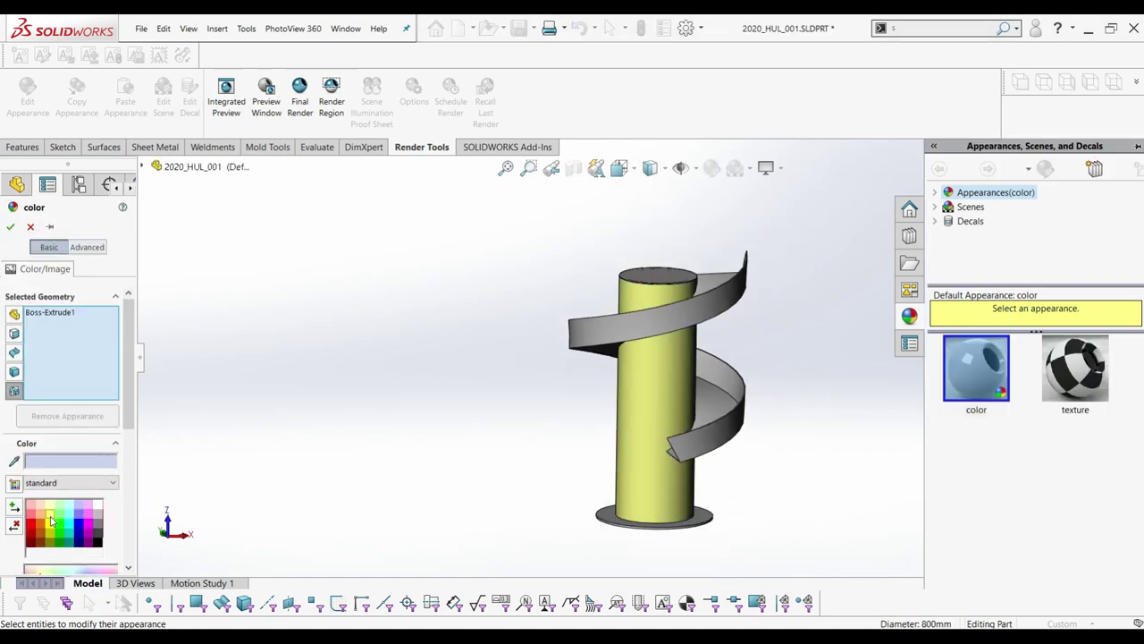
mouse_move(689, 404)
middle_down()
mouse_move(653, 479)
mouse_move(637, 483)
middle_up()
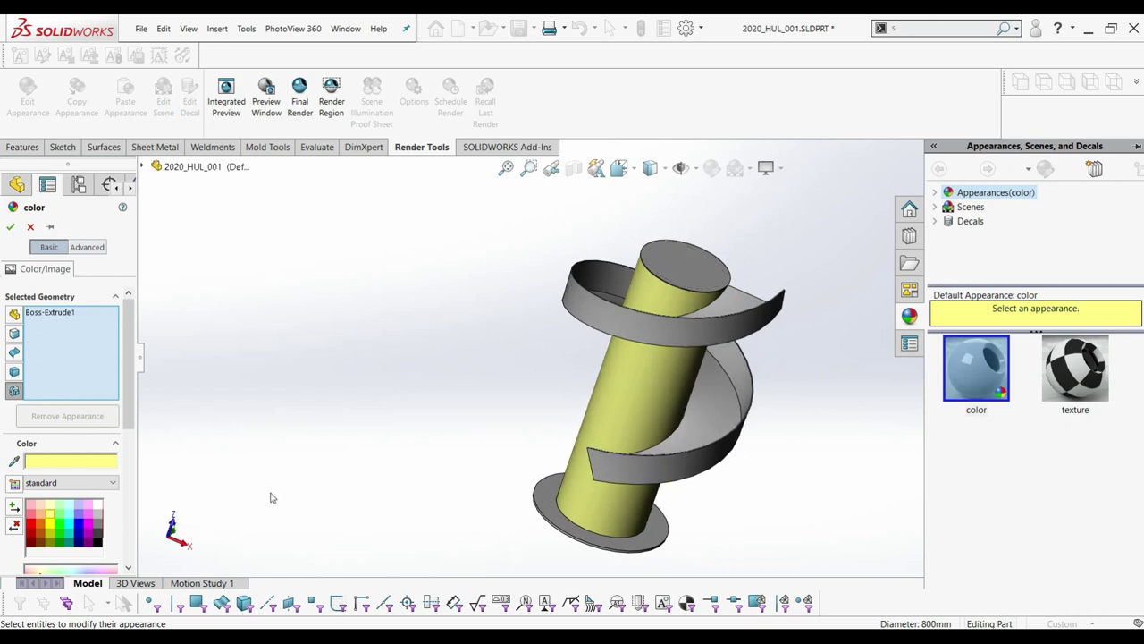
click(49, 525)
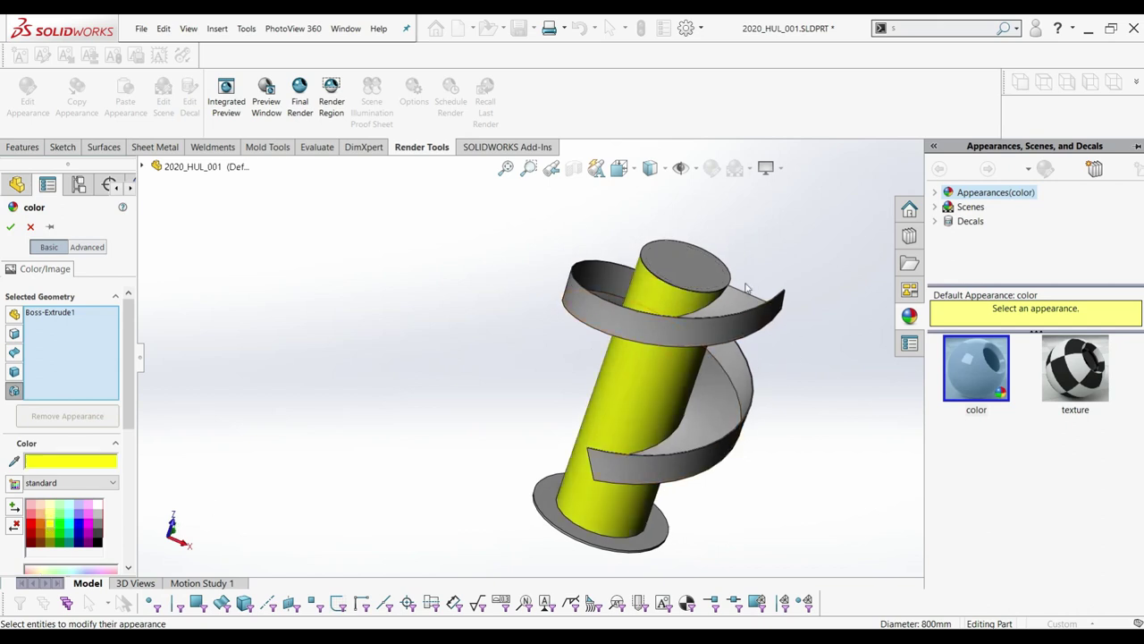
click(696, 276)
scroll(612, 512, down, 3)
click(525, 488)
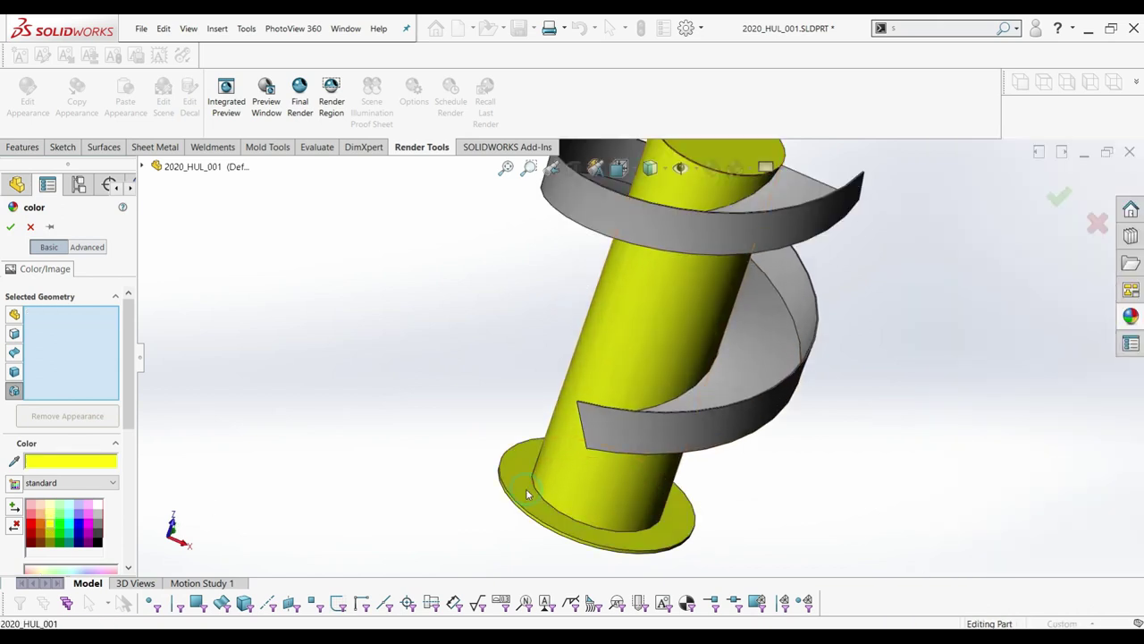
middle_drag(525, 488, 533, 448)
click(10, 226)
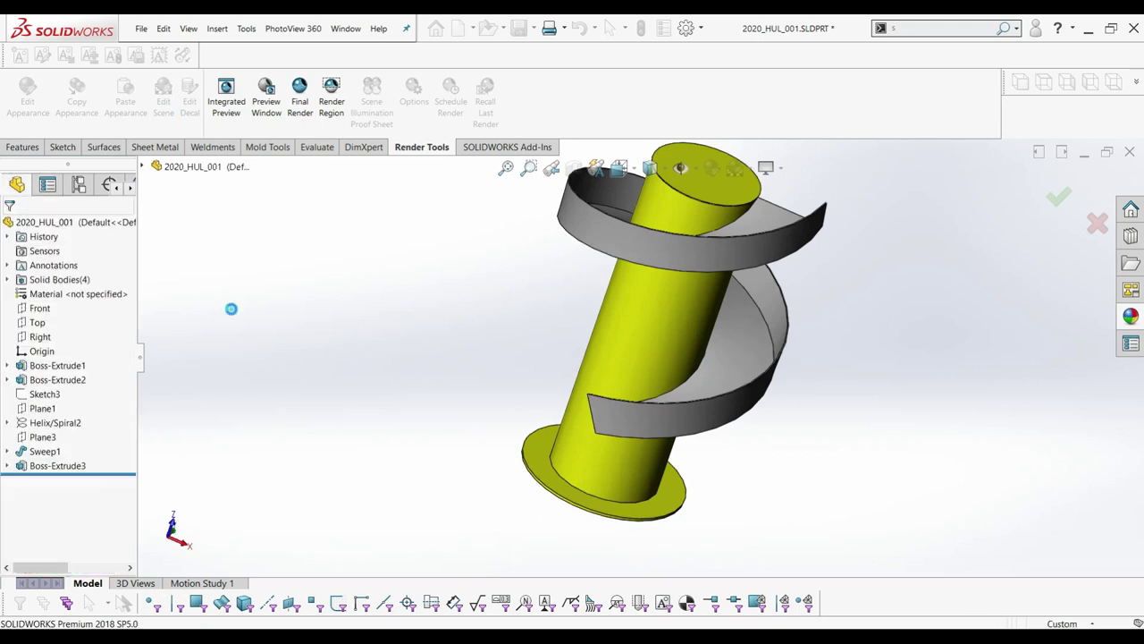
Give the Sweep1 helical flight a white appearance.
click(734, 258)
right_click(746, 260)
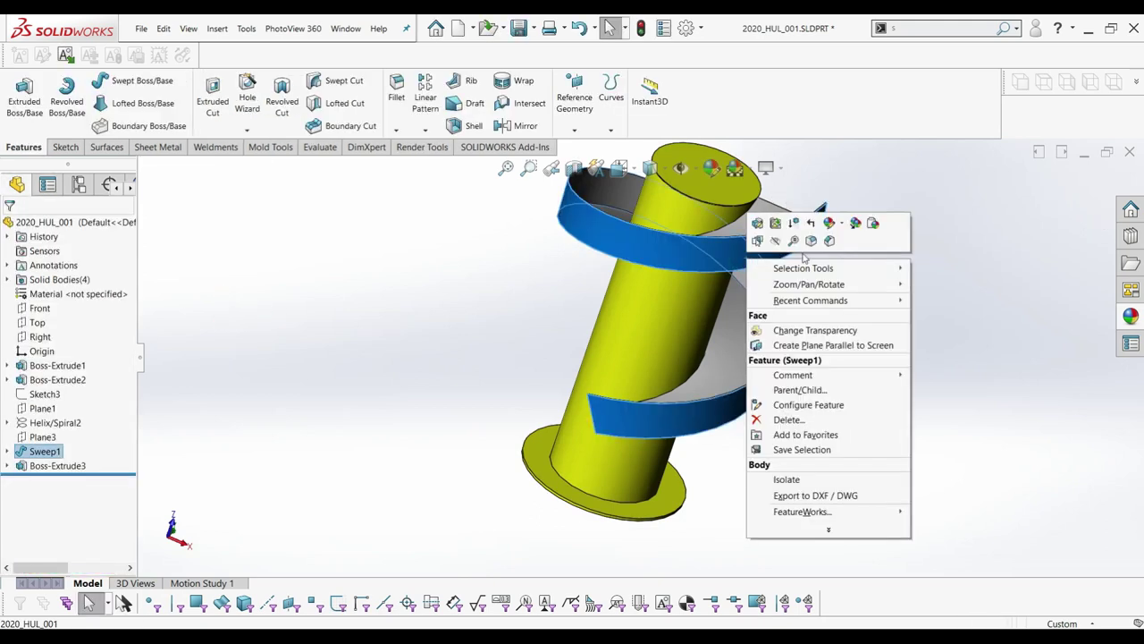
click(830, 222)
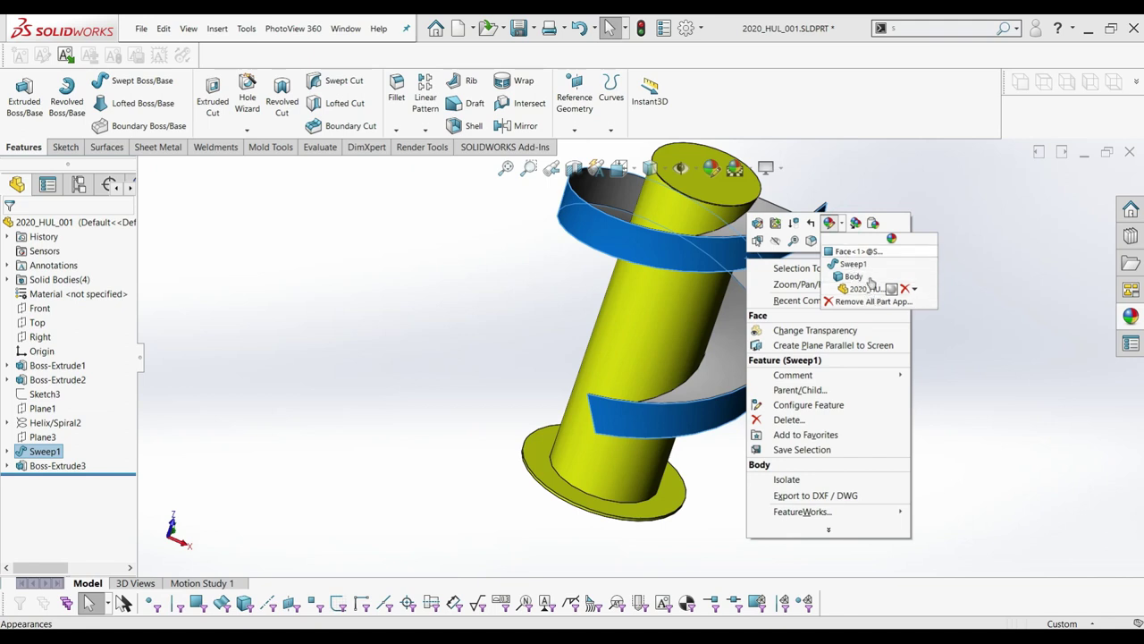
click(856, 288)
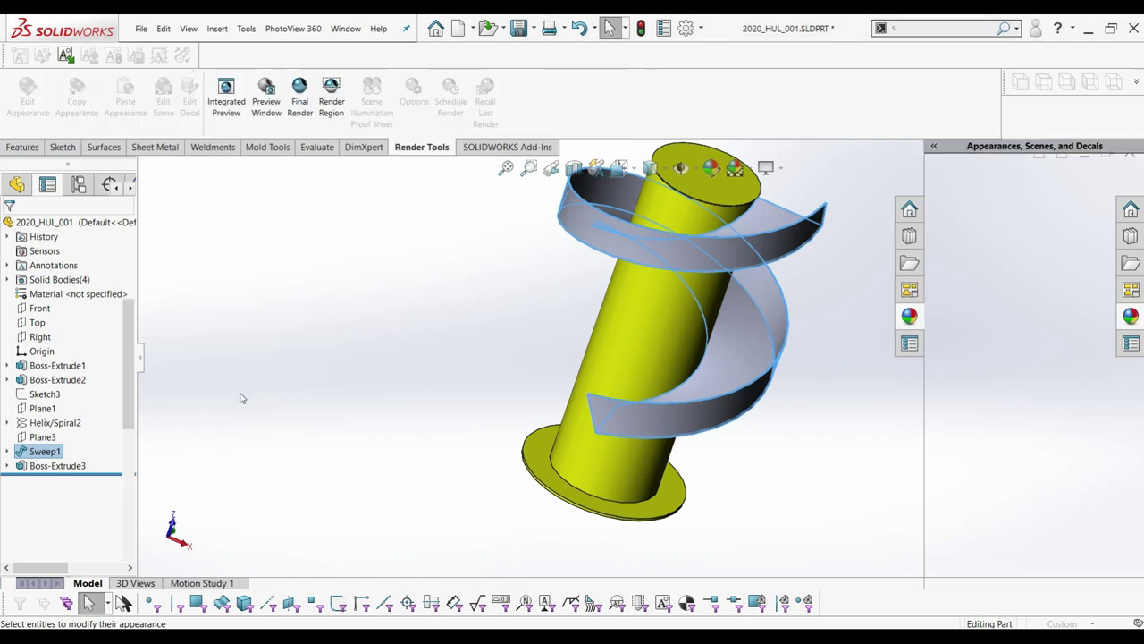
click(98, 506)
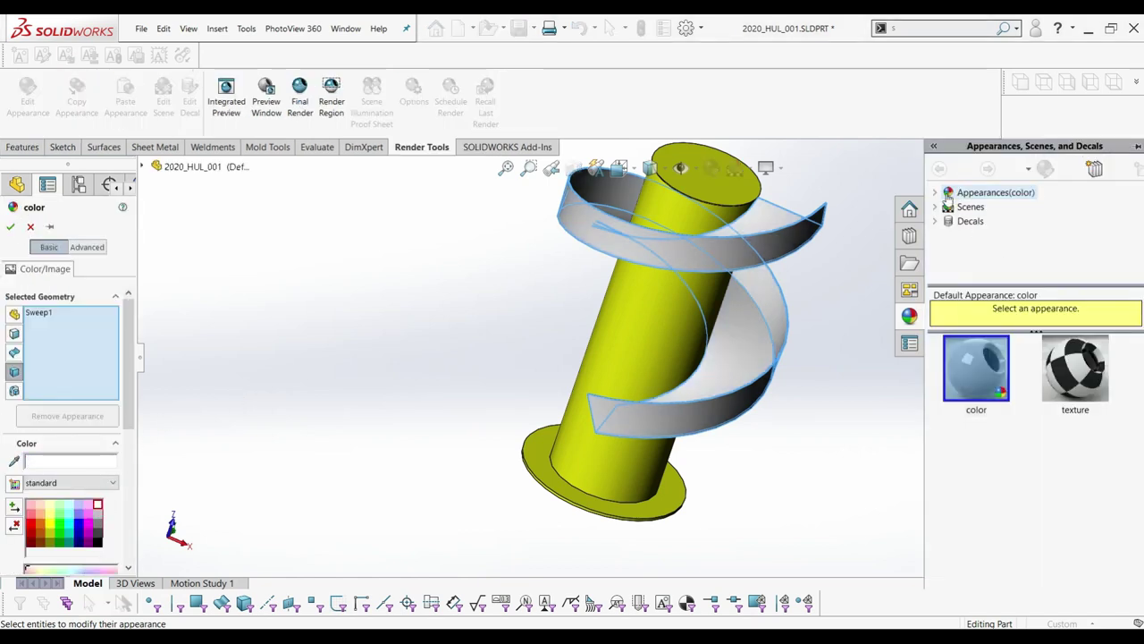
click(11, 226)
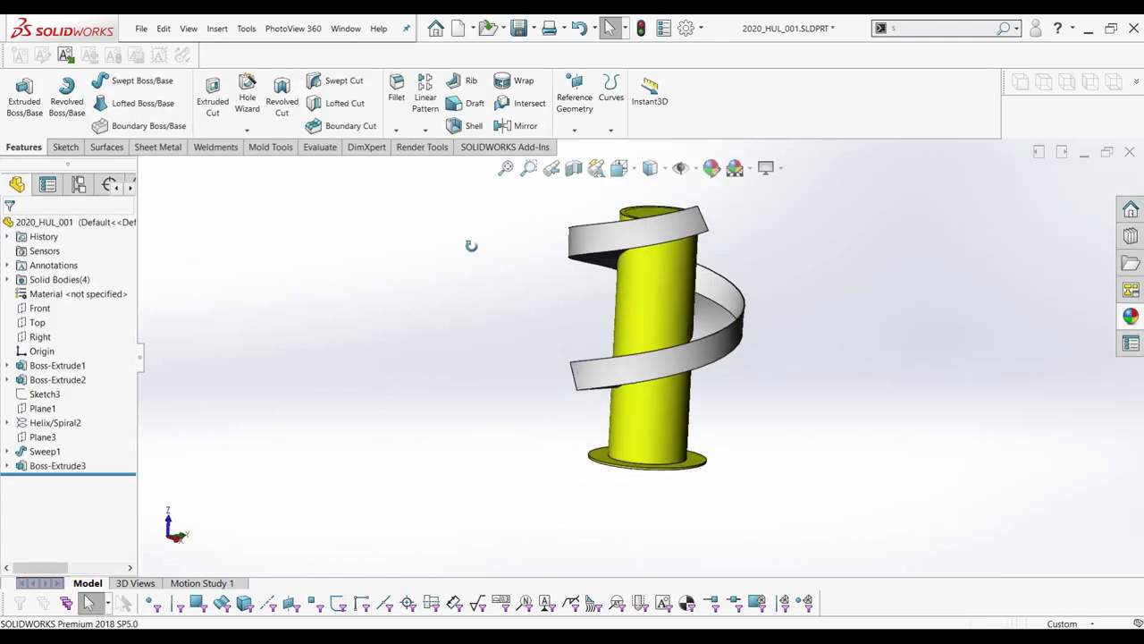
middle_drag(336, 307, 228, 378)
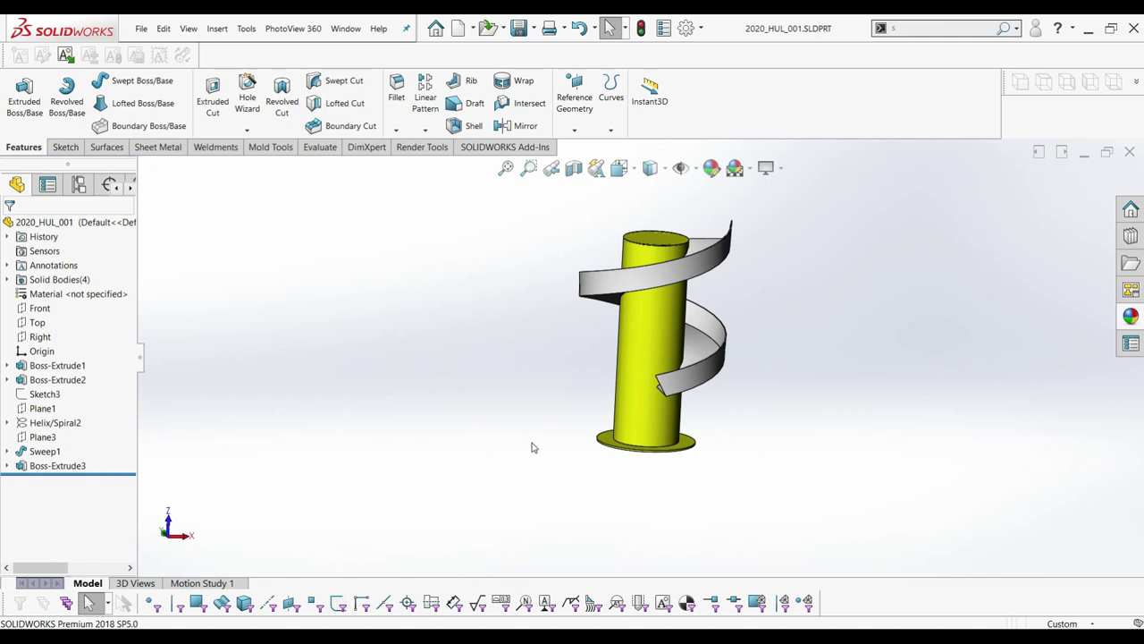
middle_drag(663, 413, 649, 392)
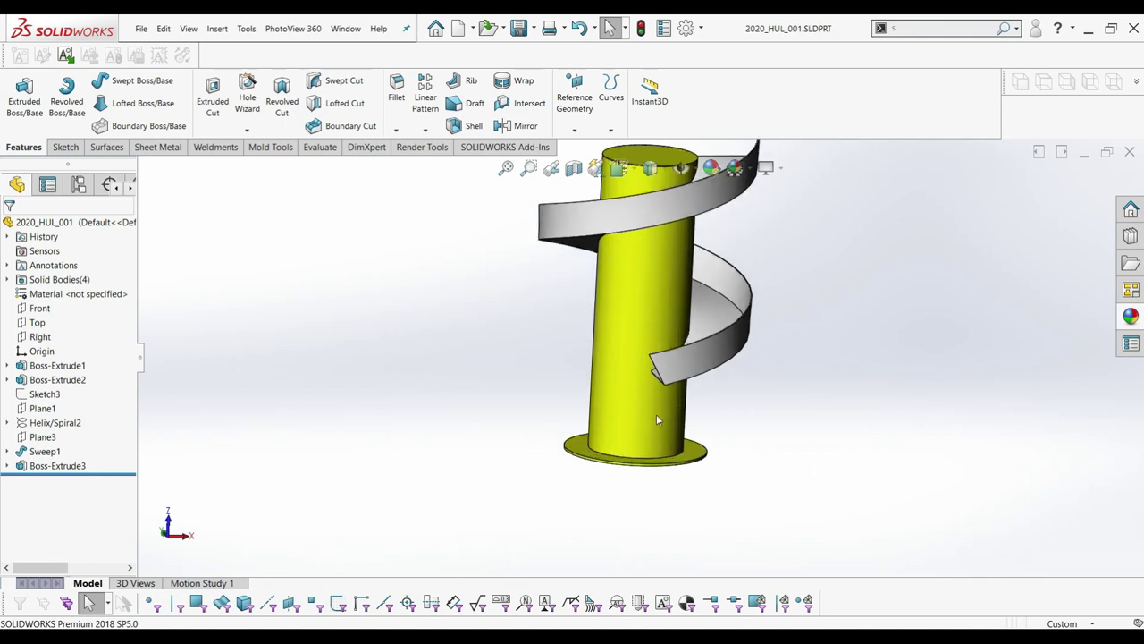
key(Escape)
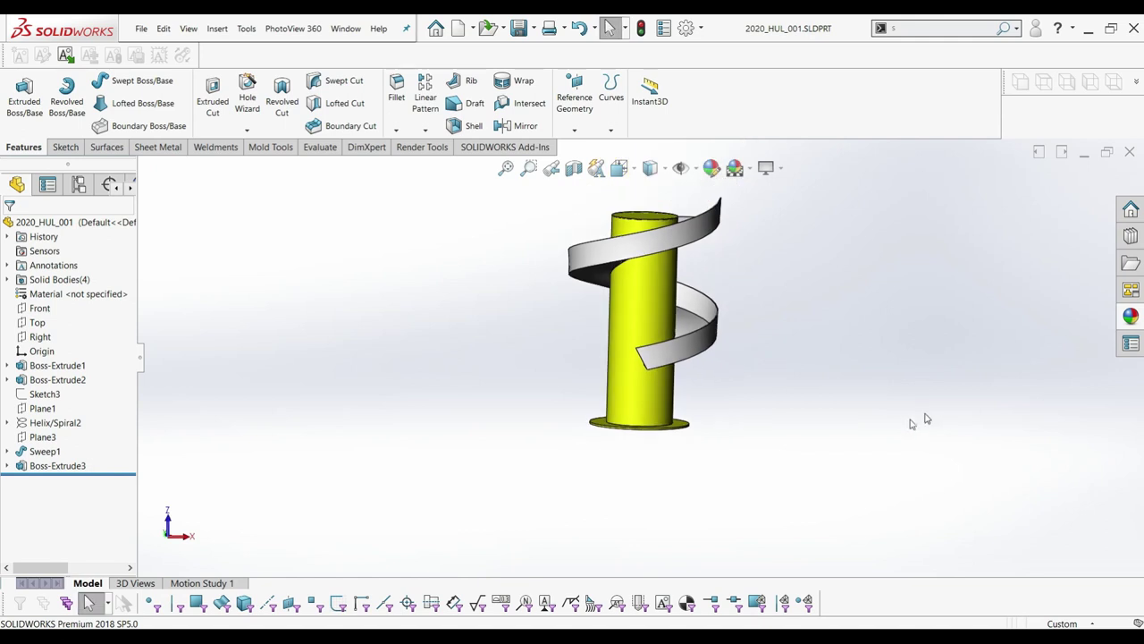